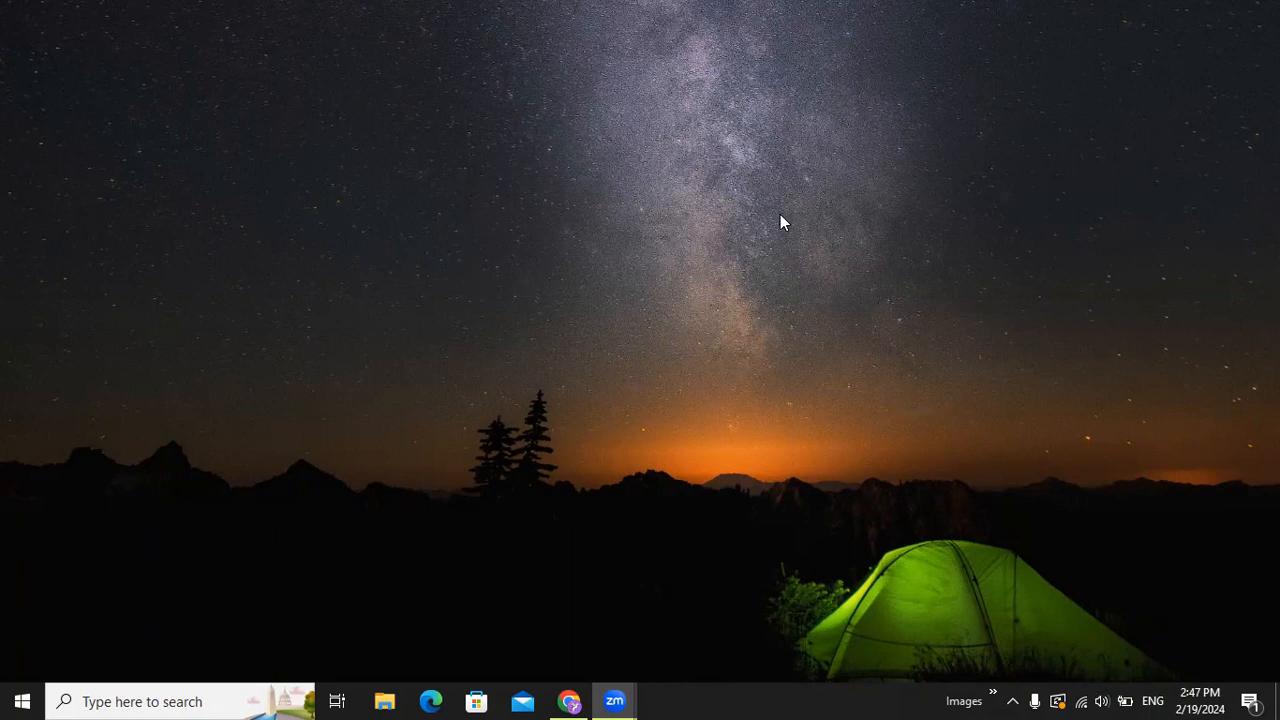
# Step: Search the computer for Excel, launch it and create a blank workbook
pyautogui.click(14, 699)
pyautogui.click(7, 698)
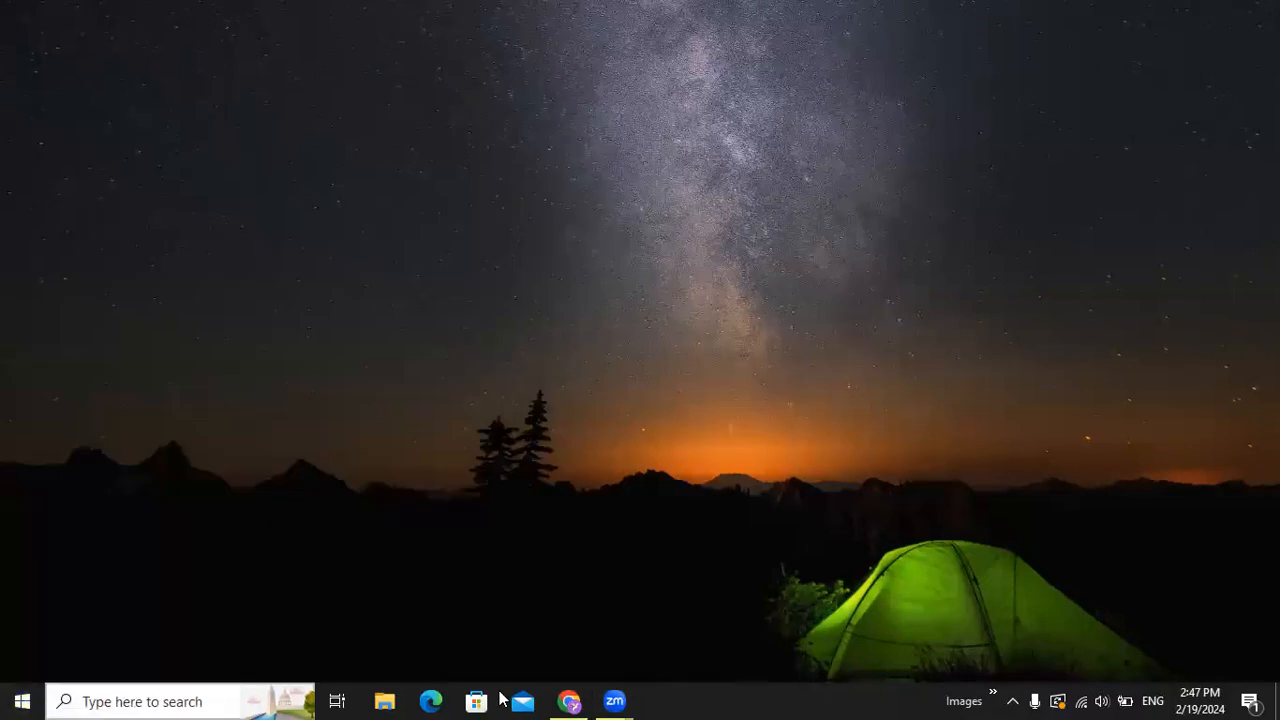
pyautogui.click(20, 700)
pyautogui.write('exce')
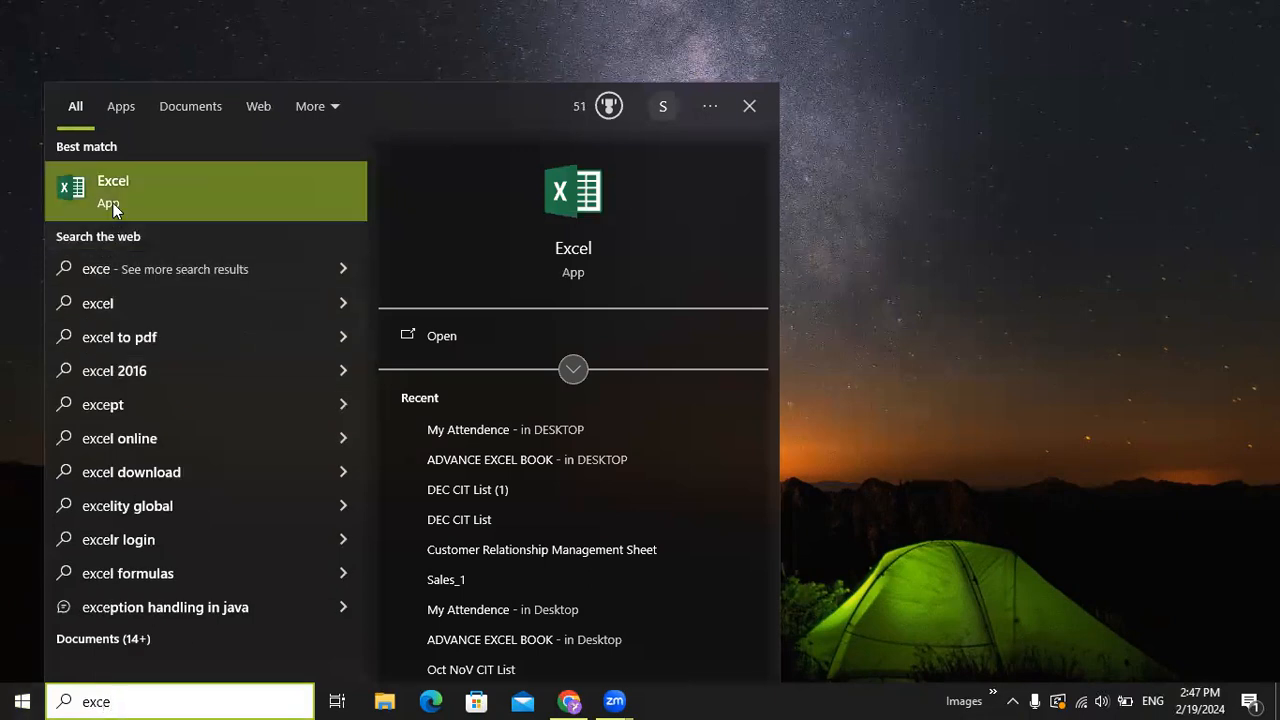
pyautogui.click(113, 203)
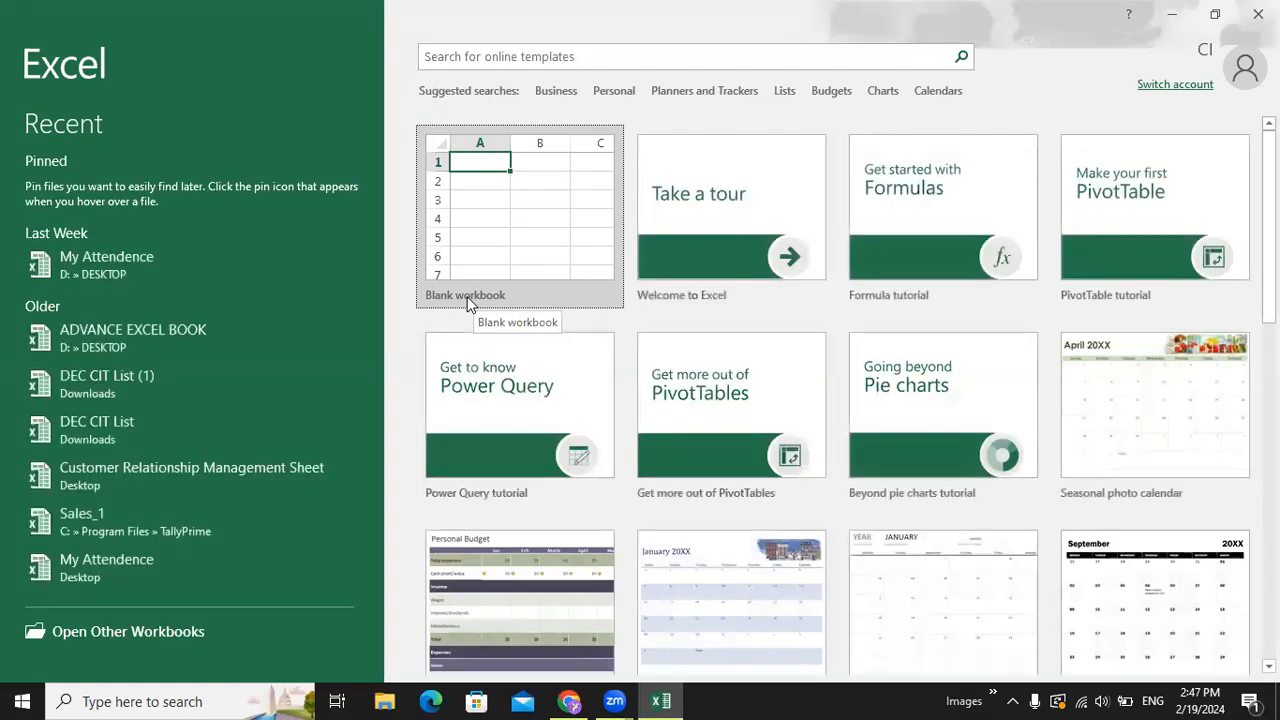
pyautogui.click(486, 236)
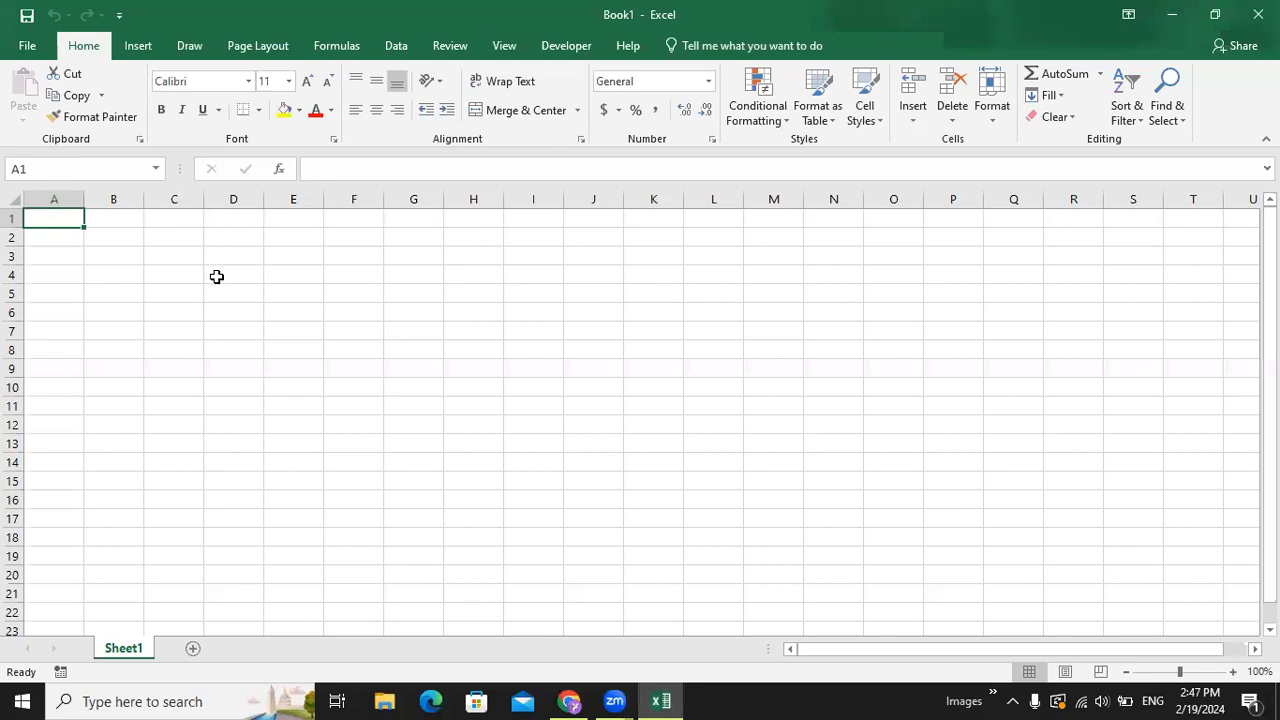
pyautogui.click(216, 276)
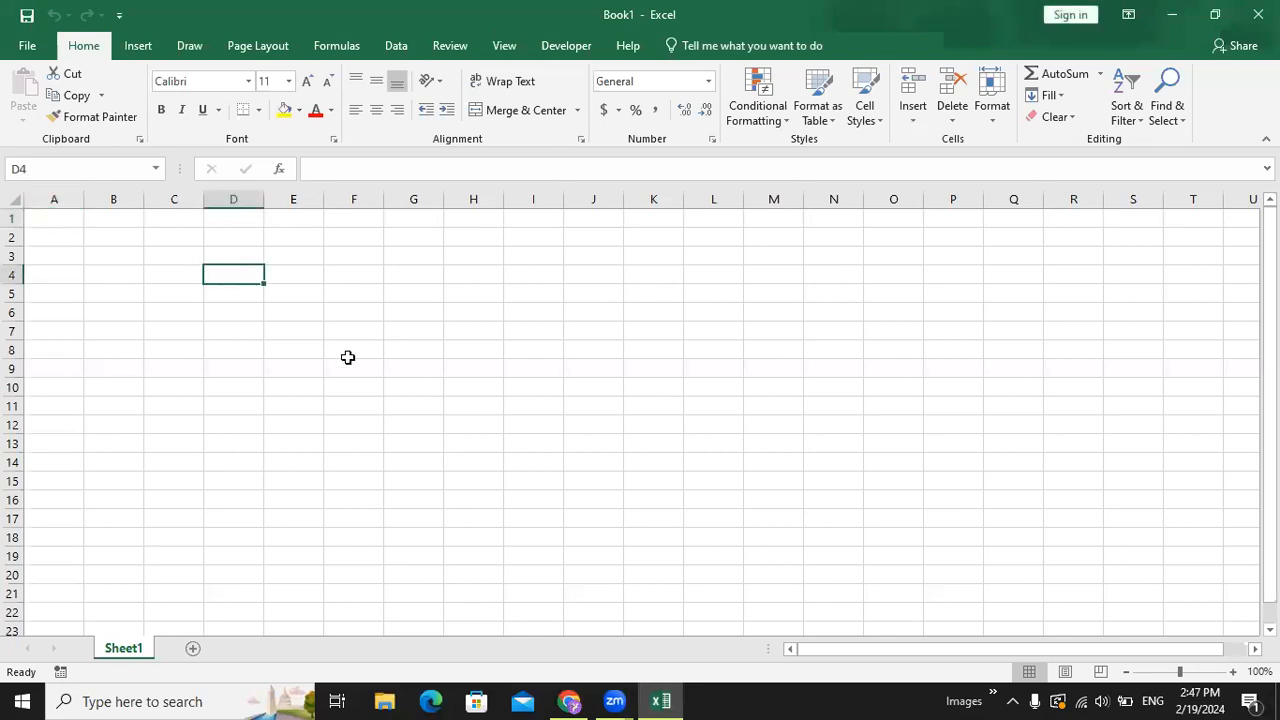
pyautogui.click(326, 296)
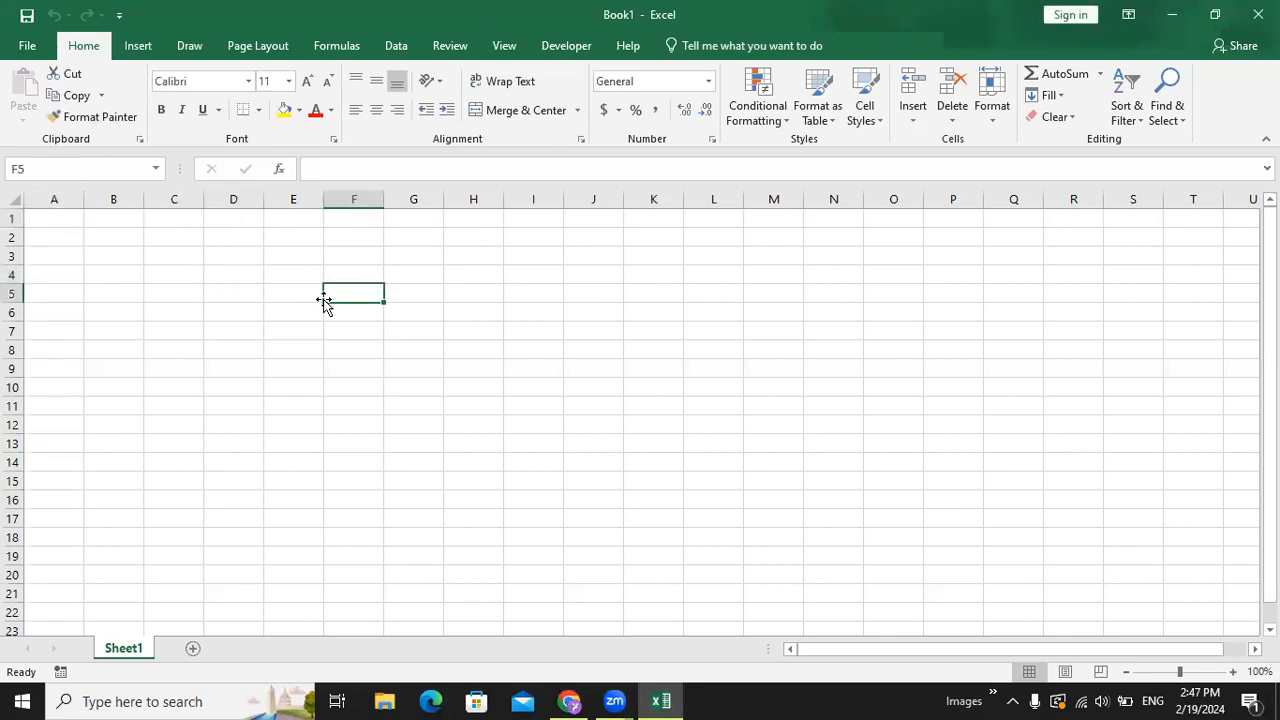
pyautogui.click(196, 295)
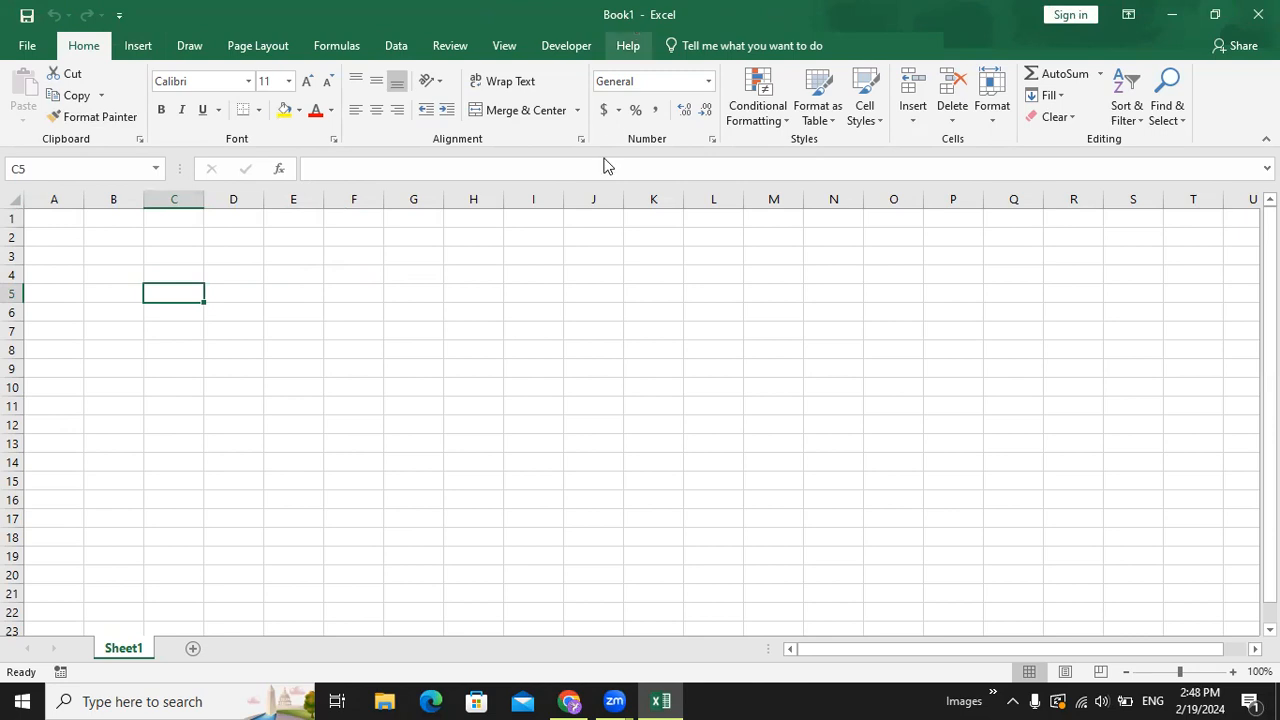
pyautogui.click(582, 294)
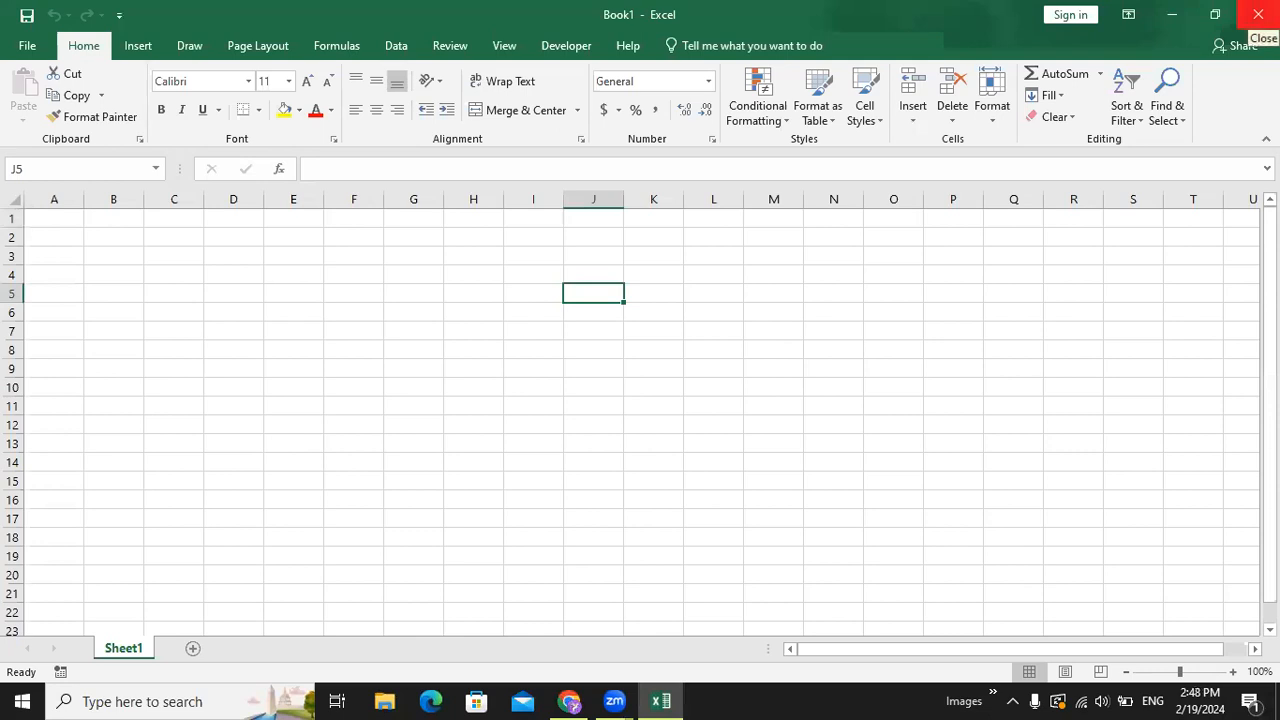
pyautogui.click(1006, 331)
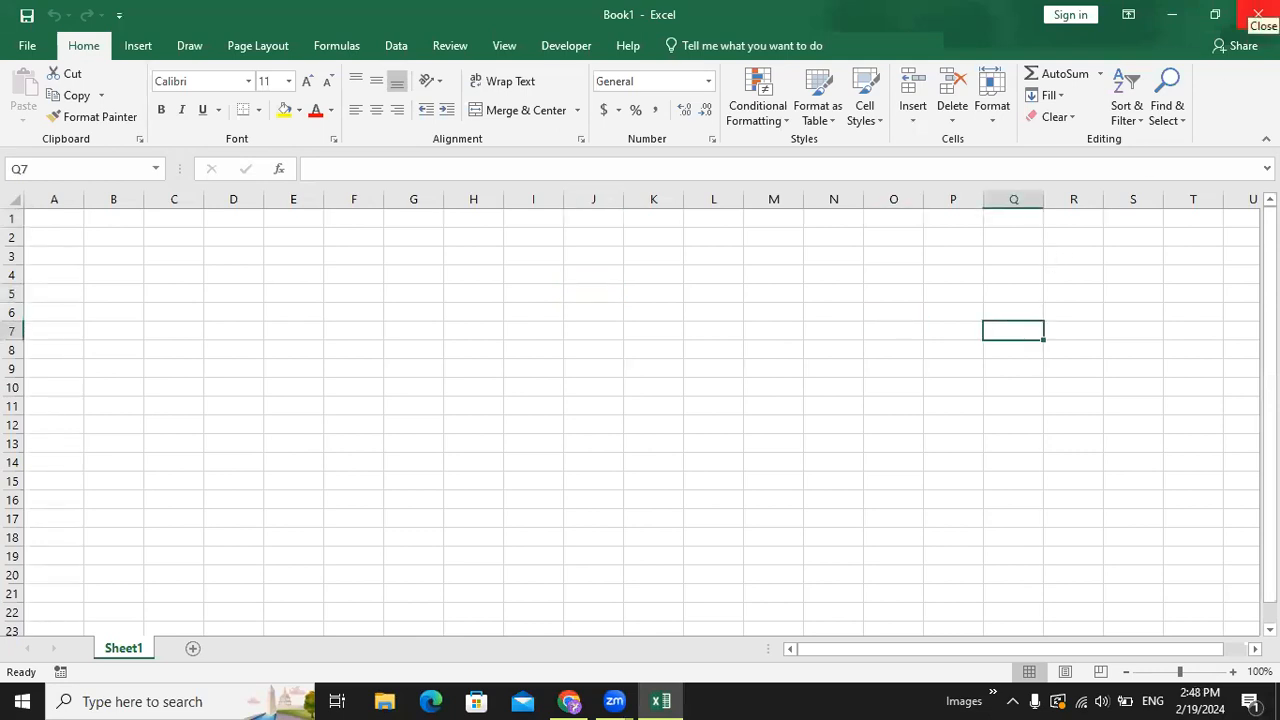
# Step: Minimize the workbook window and restore it to the screen
pyautogui.click(1168, 16)
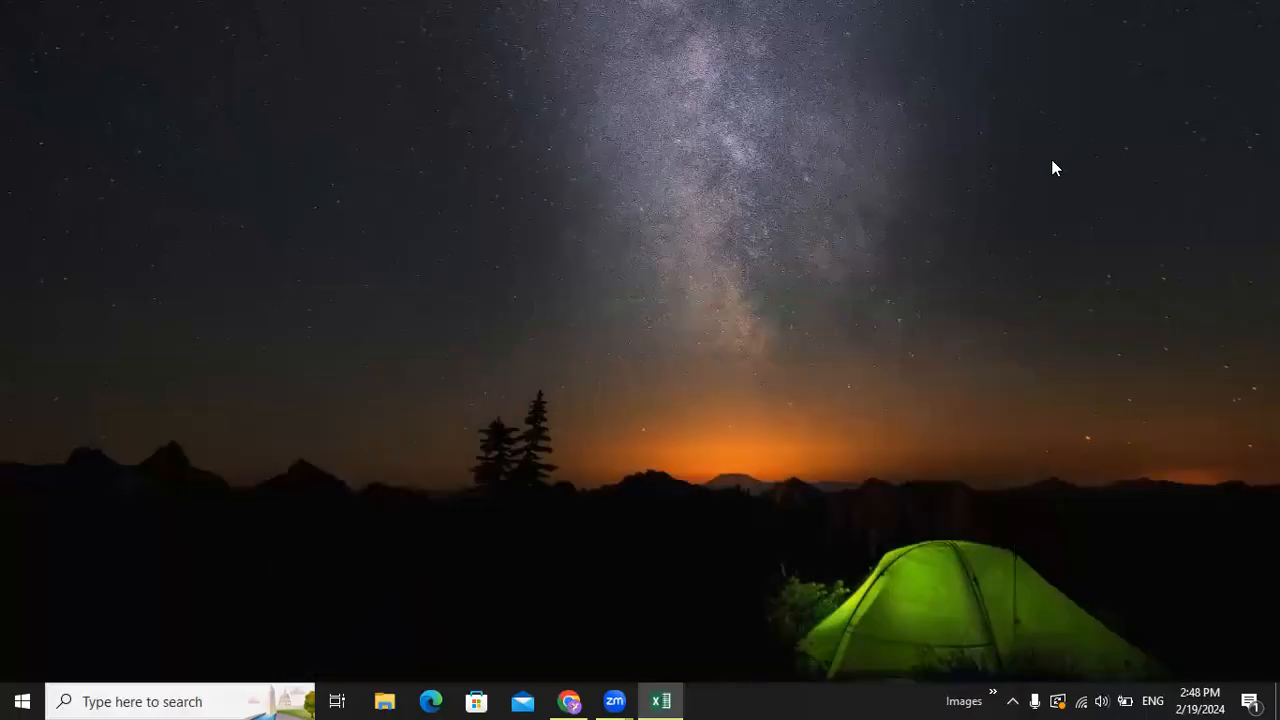
pyautogui.moveTo(668, 700)
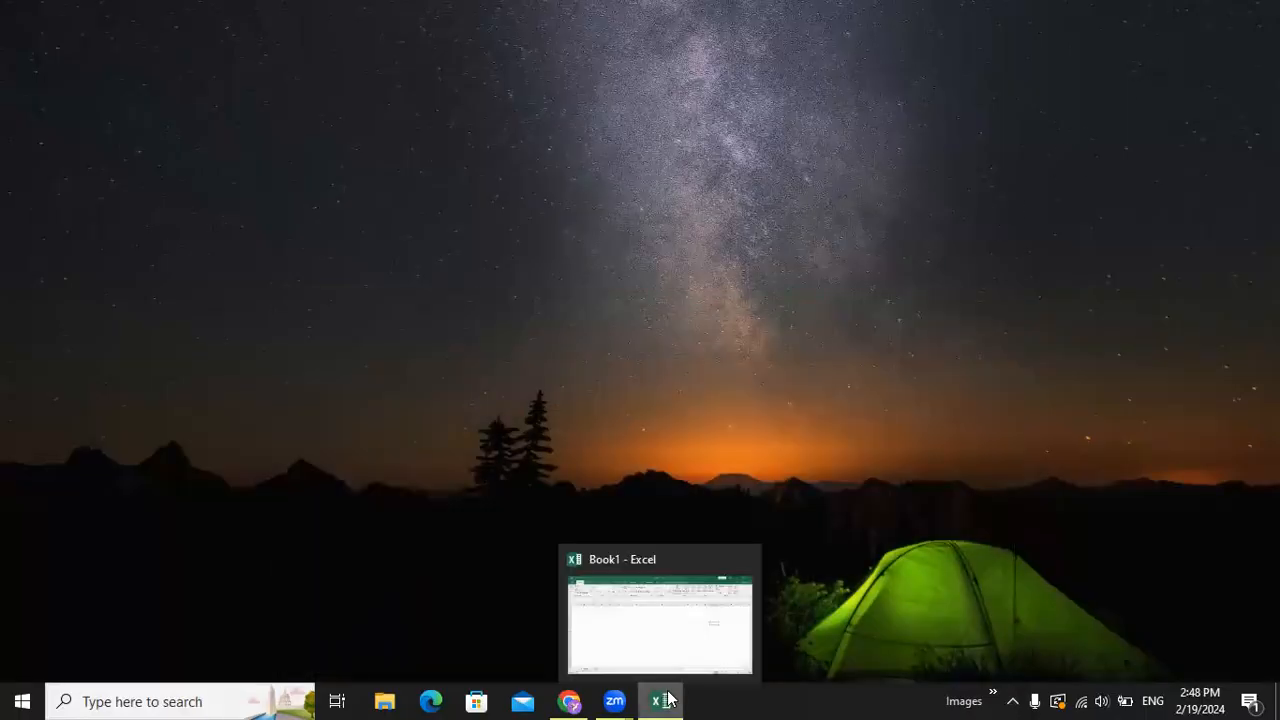
pyautogui.click(668, 700)
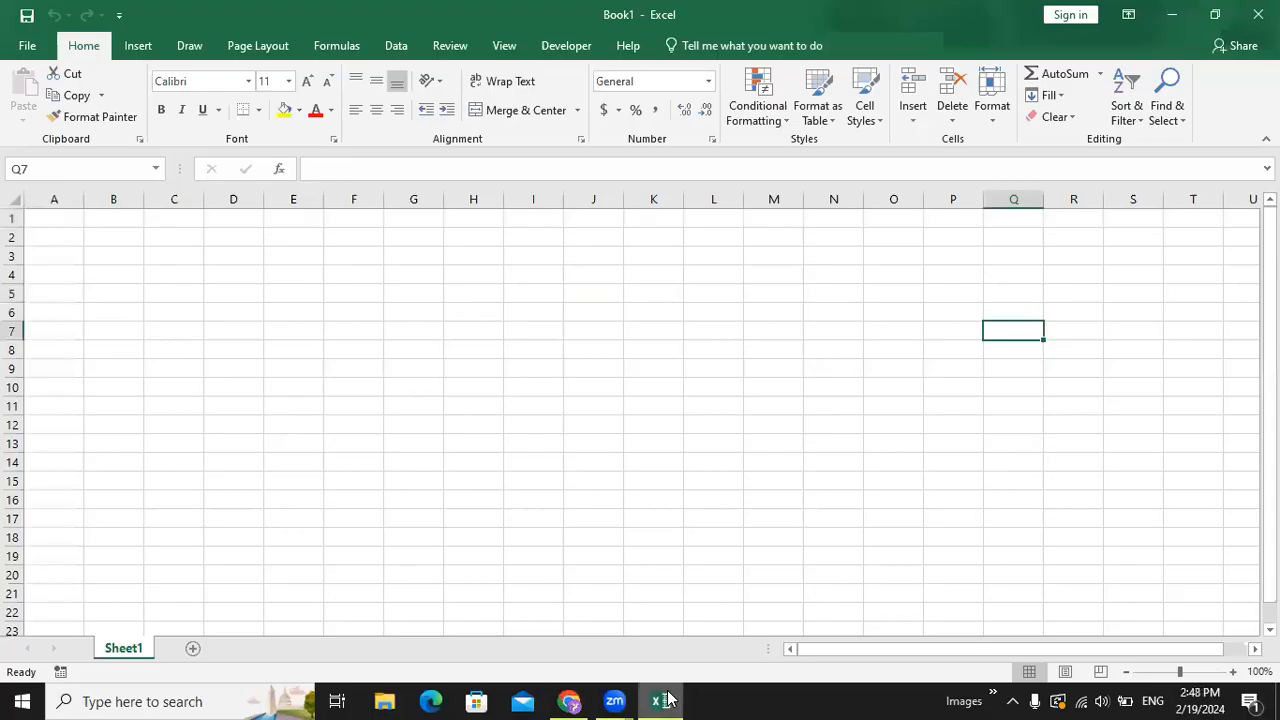
# Step: Examine the command groups of each ribbon category from Insert through Help, and return to the Home commands
pyautogui.click(590, 293)
pyautogui.click(236, 253)
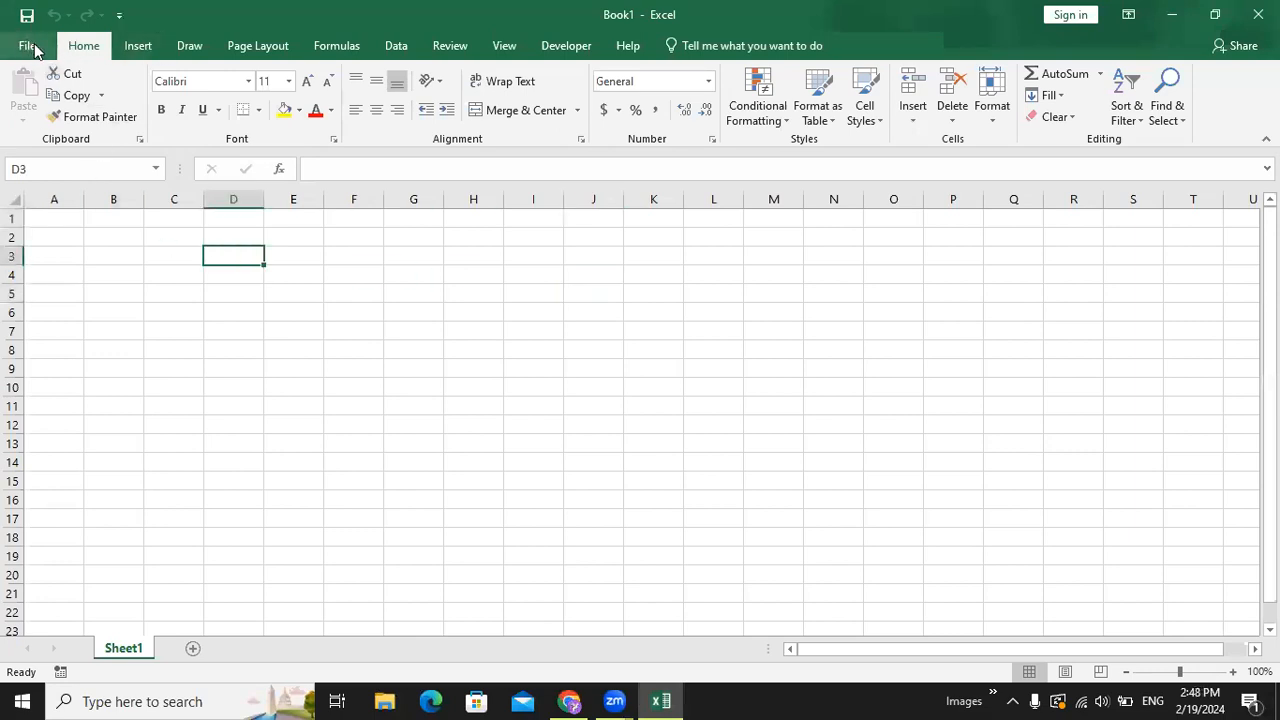
pyautogui.click(152, 50)
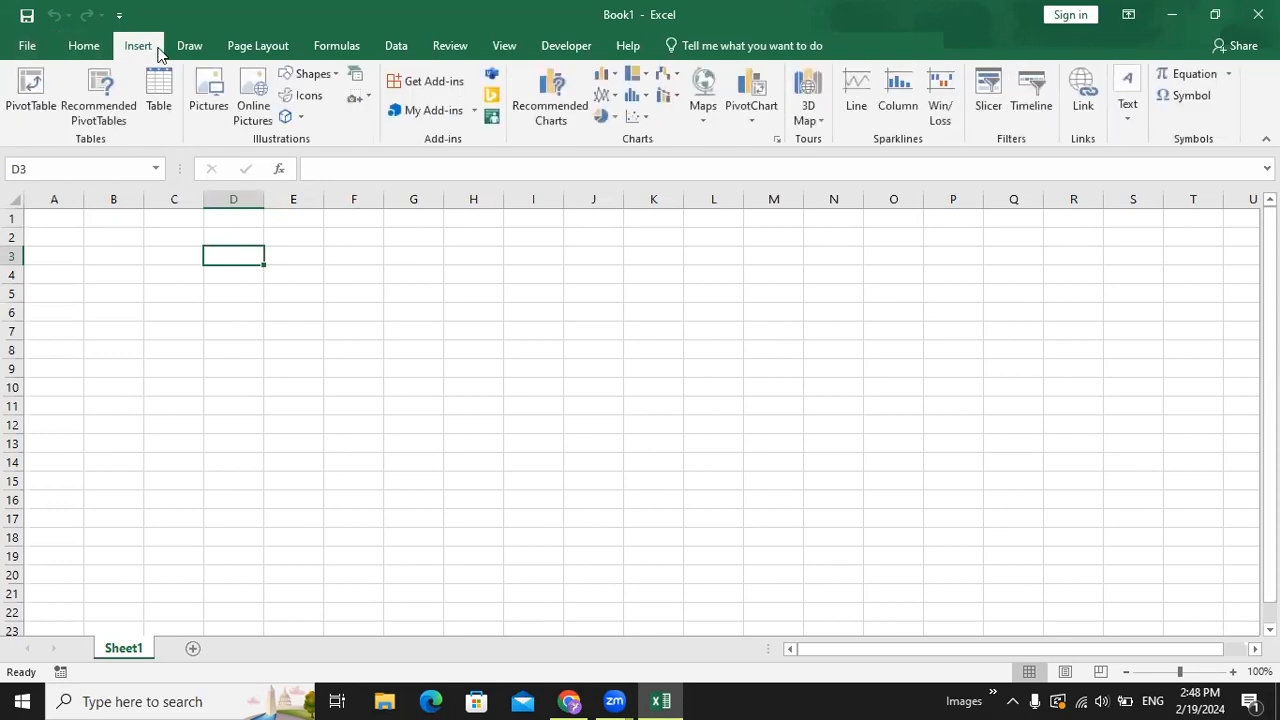
pyautogui.click(195, 52)
pyautogui.click(264, 50)
pyautogui.click(326, 48)
pyautogui.click(390, 45)
pyautogui.click(450, 46)
pyautogui.click(510, 47)
pyautogui.click(566, 46)
pyautogui.click(625, 46)
pyautogui.click(84, 48)
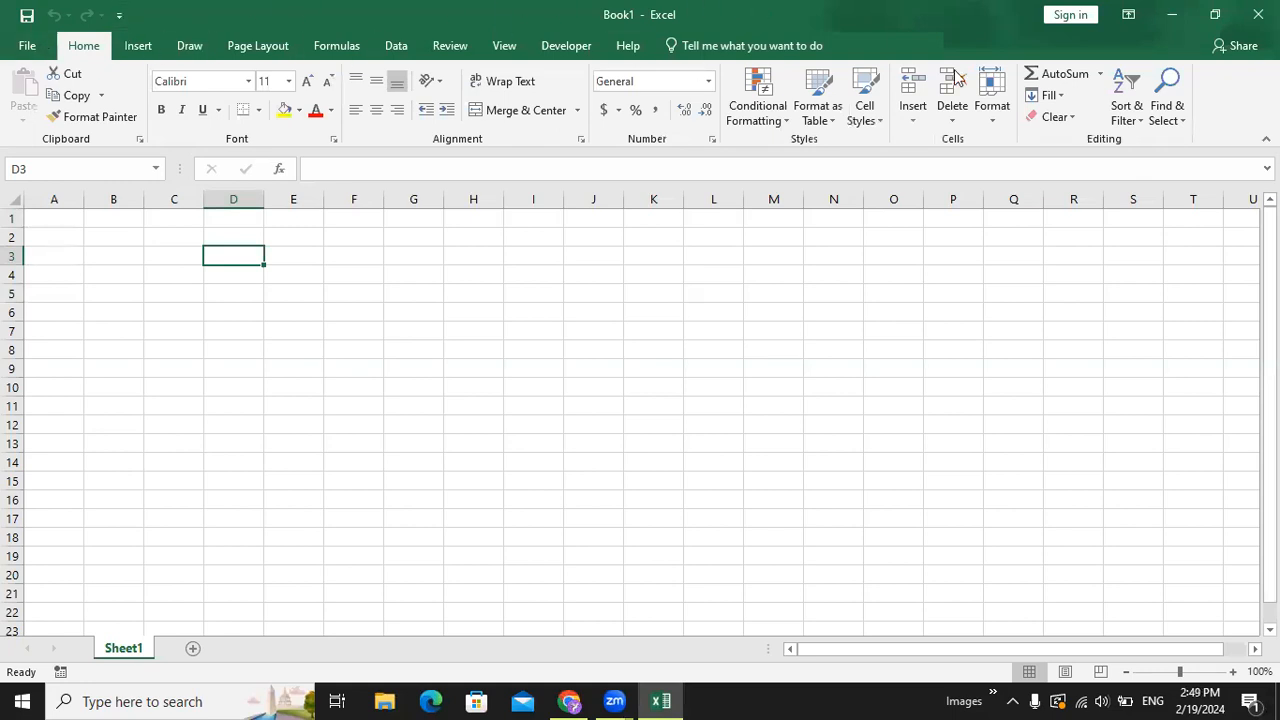
pyautogui.click(139, 47)
pyautogui.click(180, 51)
pyautogui.click(84, 47)
# Step: Select various cells across the sheet, such as D6, G3, L6 and C8, to examine how each cell's address is displayed
pyautogui.click(234, 314)
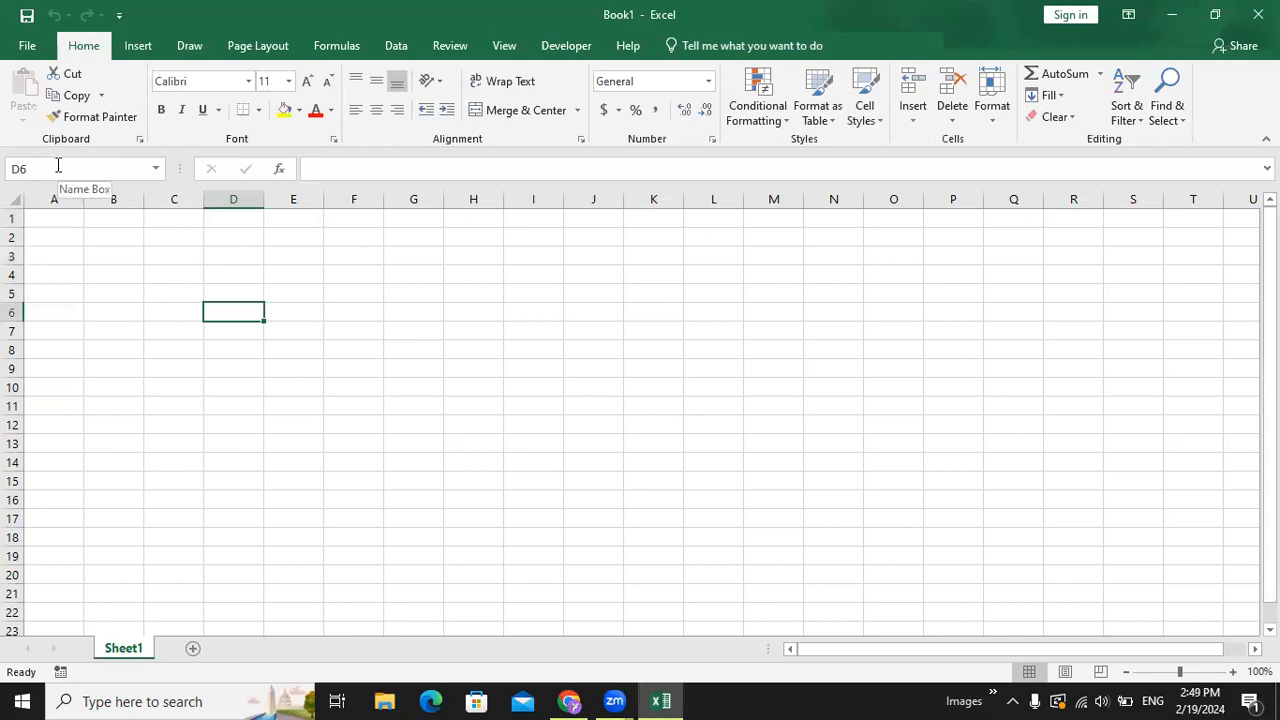
pyautogui.click(427, 255)
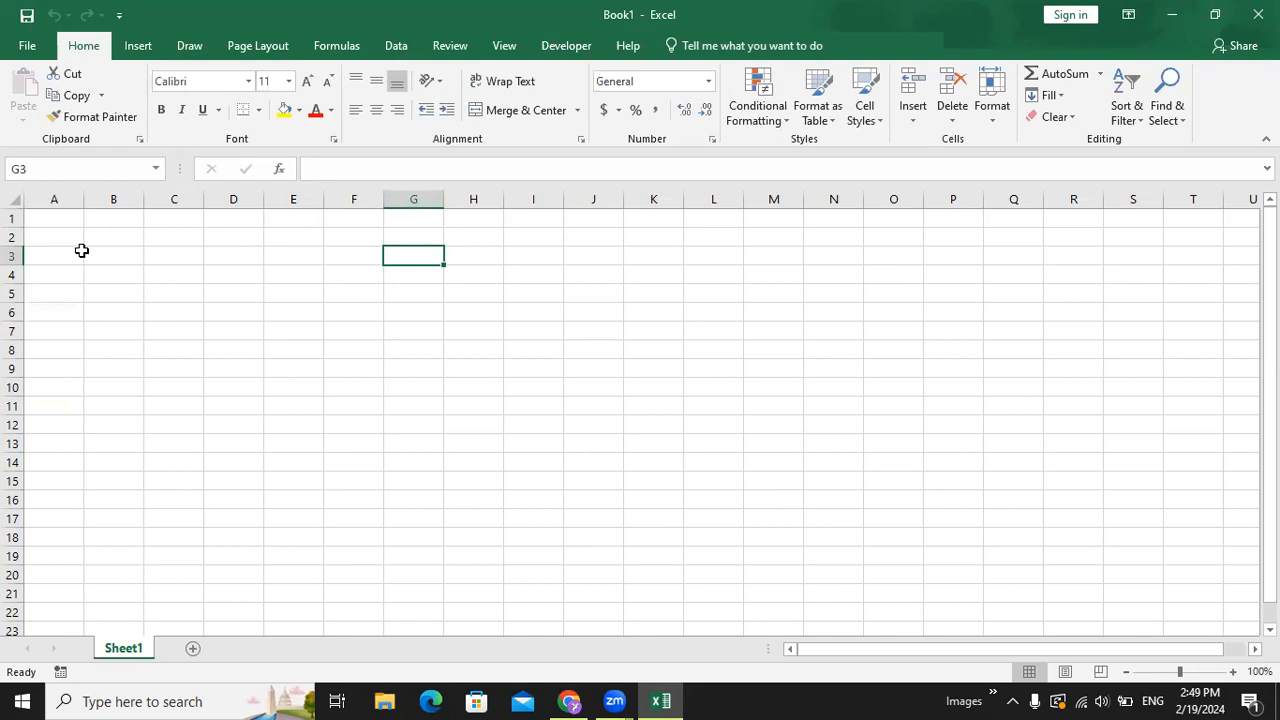
pyautogui.click(711, 314)
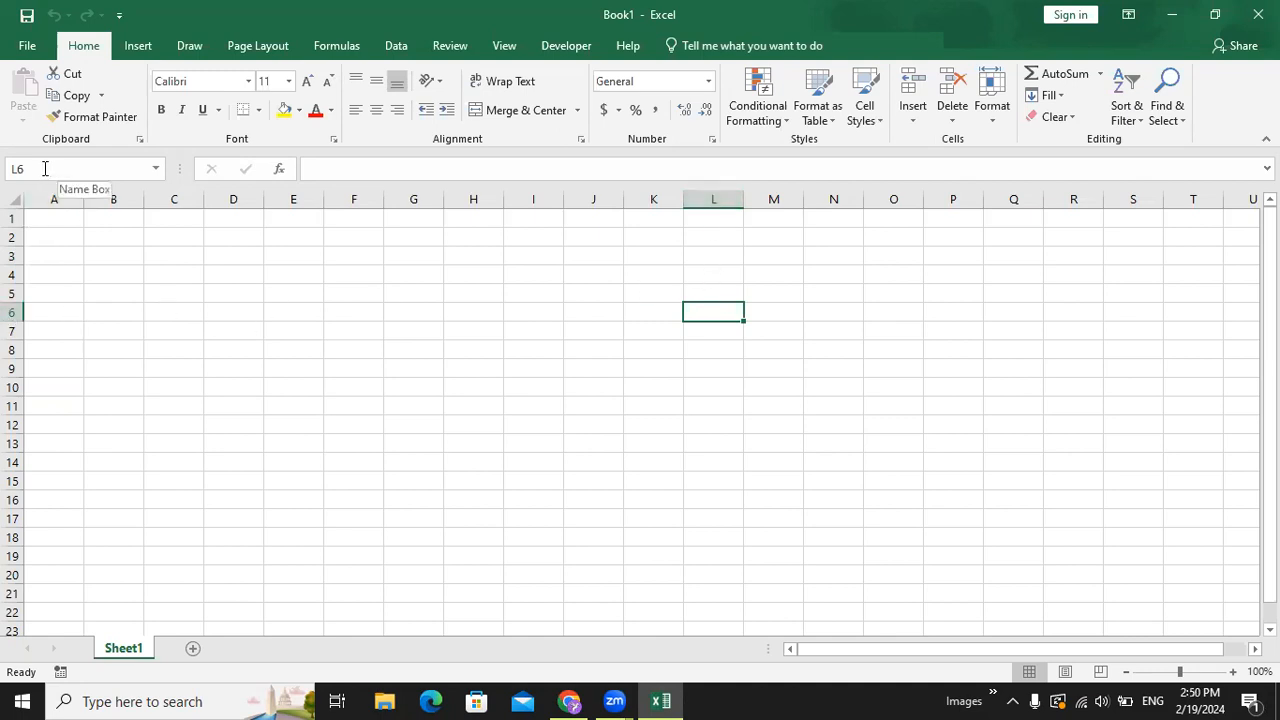
pyautogui.click(555, 350)
pyautogui.click(1143, 308)
pyautogui.click(1149, 426)
pyautogui.click(832, 352)
pyautogui.click(472, 350)
pyautogui.click(295, 442)
pyautogui.click(178, 350)
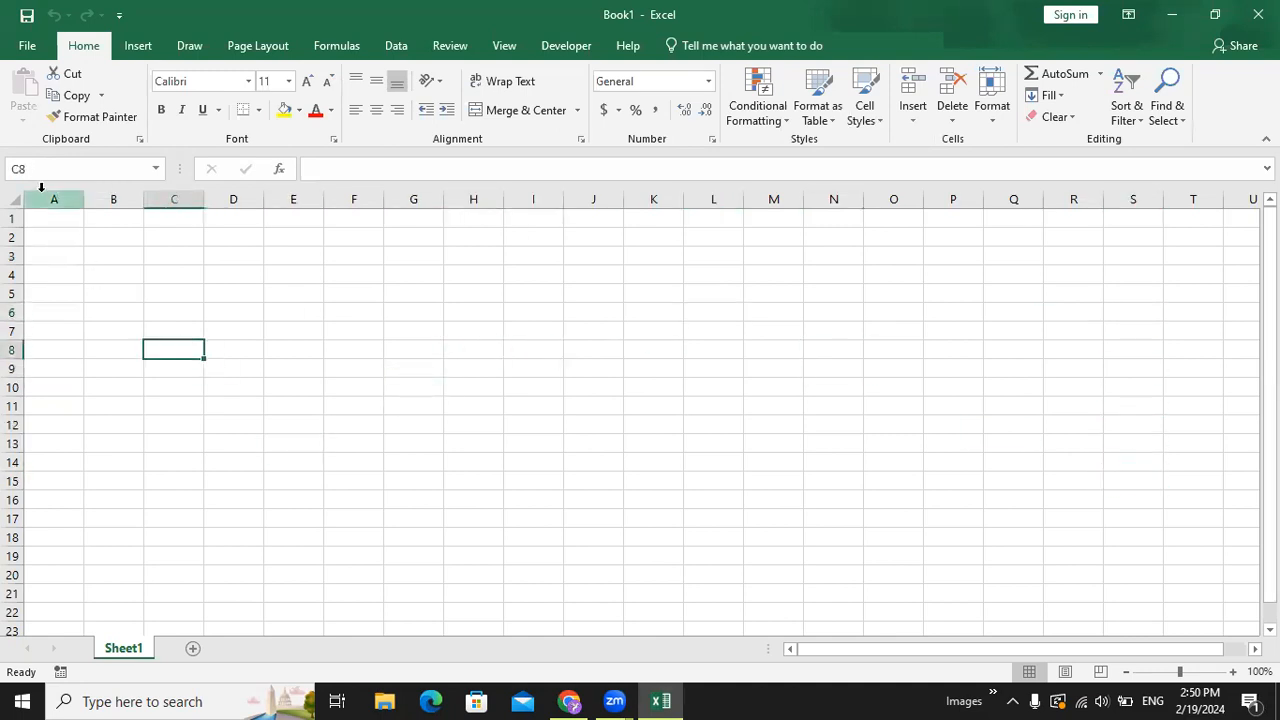
pyautogui.click(130, 290)
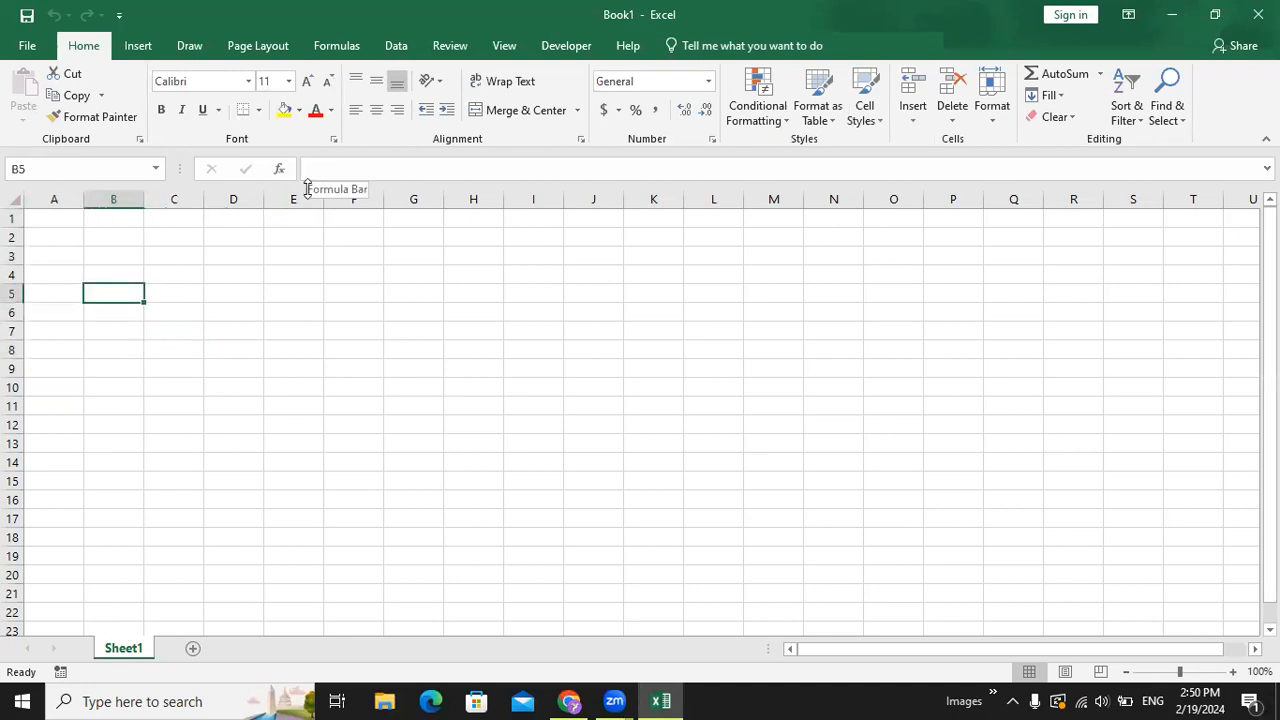
# Step: Enter 6 in cell D4 and care in cell D5, and check each cell's content in the formula bar
pyautogui.click(245, 282)
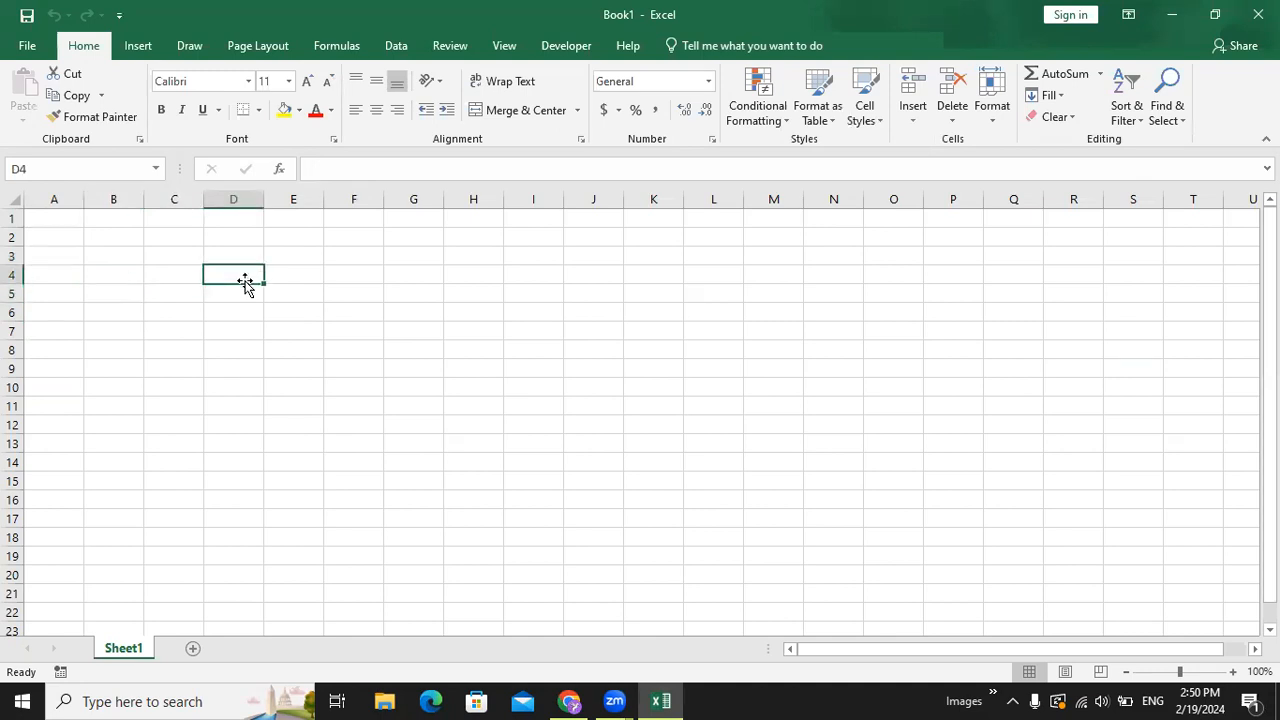
pyautogui.write('6')
pyautogui.press('Return')
pyautogui.click(242, 274)
pyautogui.doubleClick(247, 294)
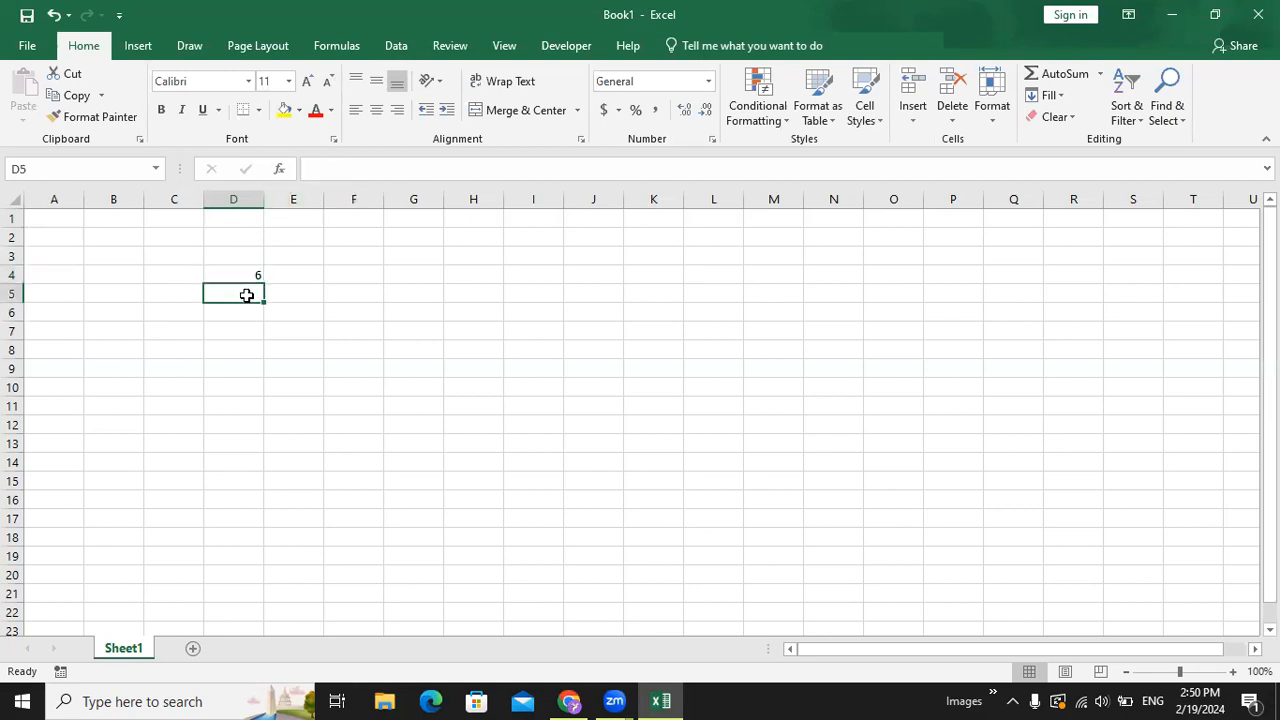
pyautogui.write('care')
pyautogui.click(237, 331)
pyautogui.click(237, 294)
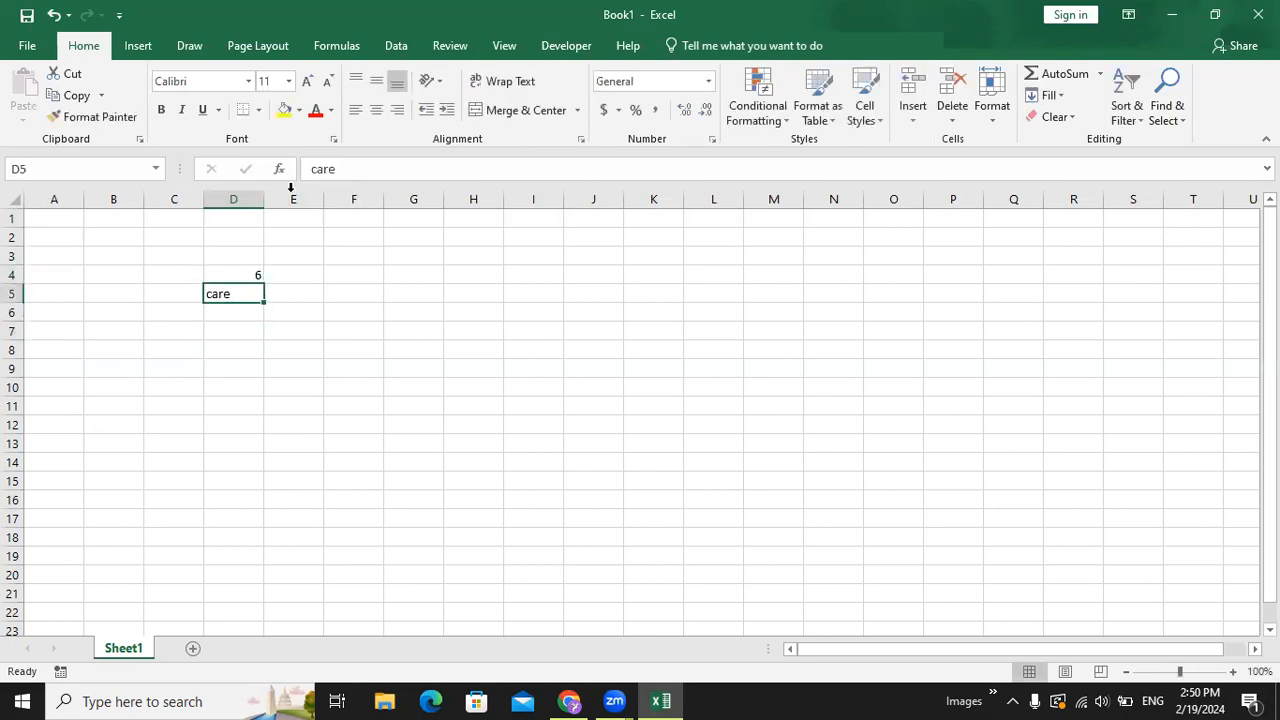
pyautogui.click(248, 309)
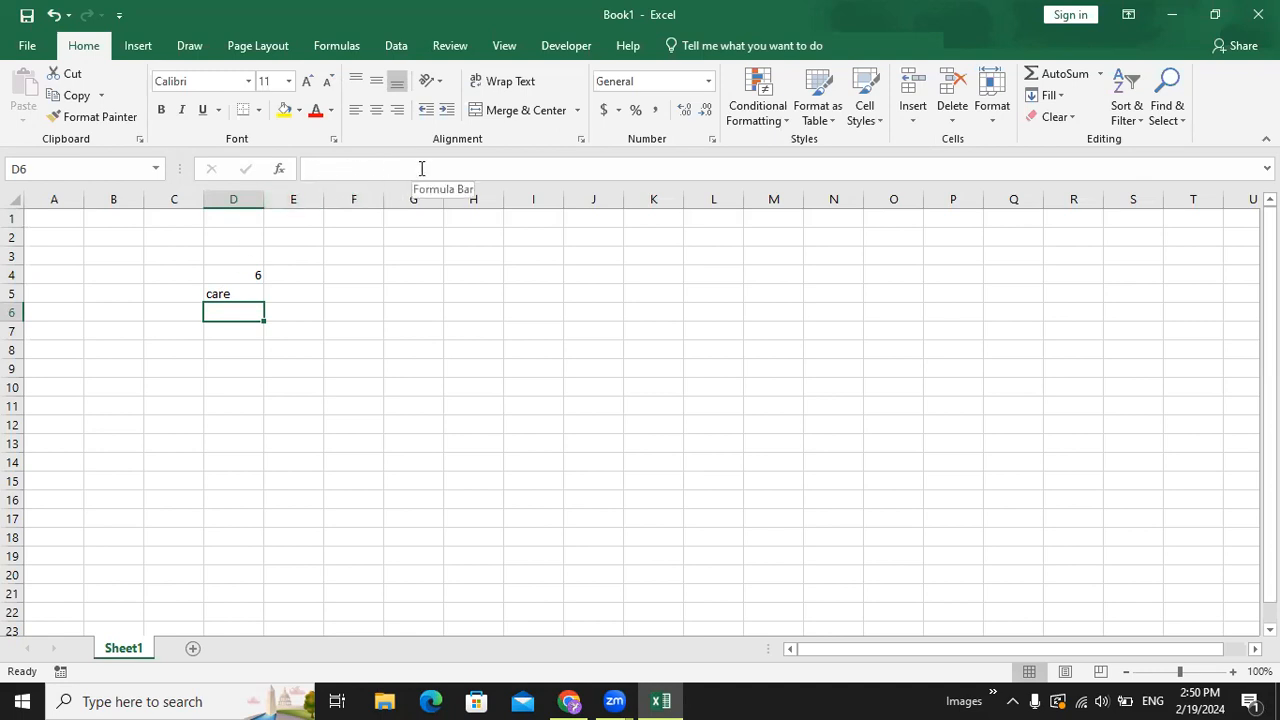
# Step: Select vertical cell ranges in columns F and G to examine how columns run down the sheet
pyautogui.click(188, 290)
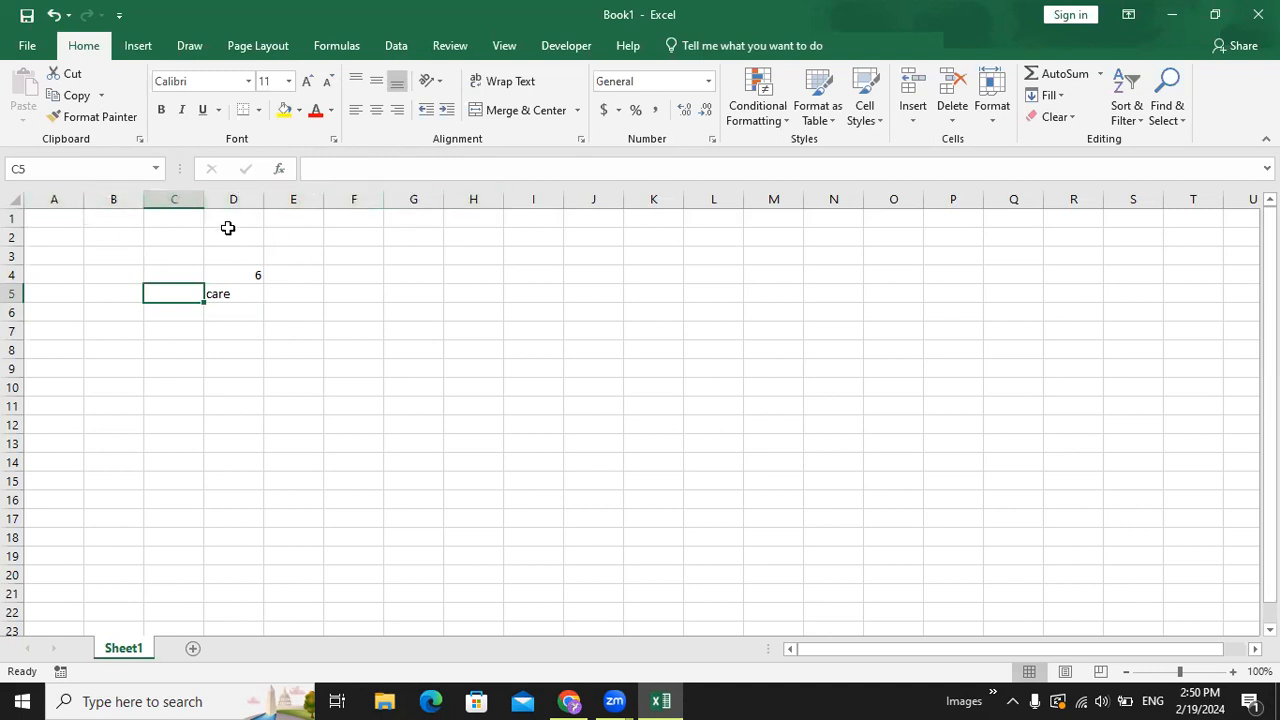
pyautogui.moveTo(343, 243); pyautogui.dragTo(345, 594)
pyautogui.moveTo(429, 243); pyautogui.dragTo(410, 558)
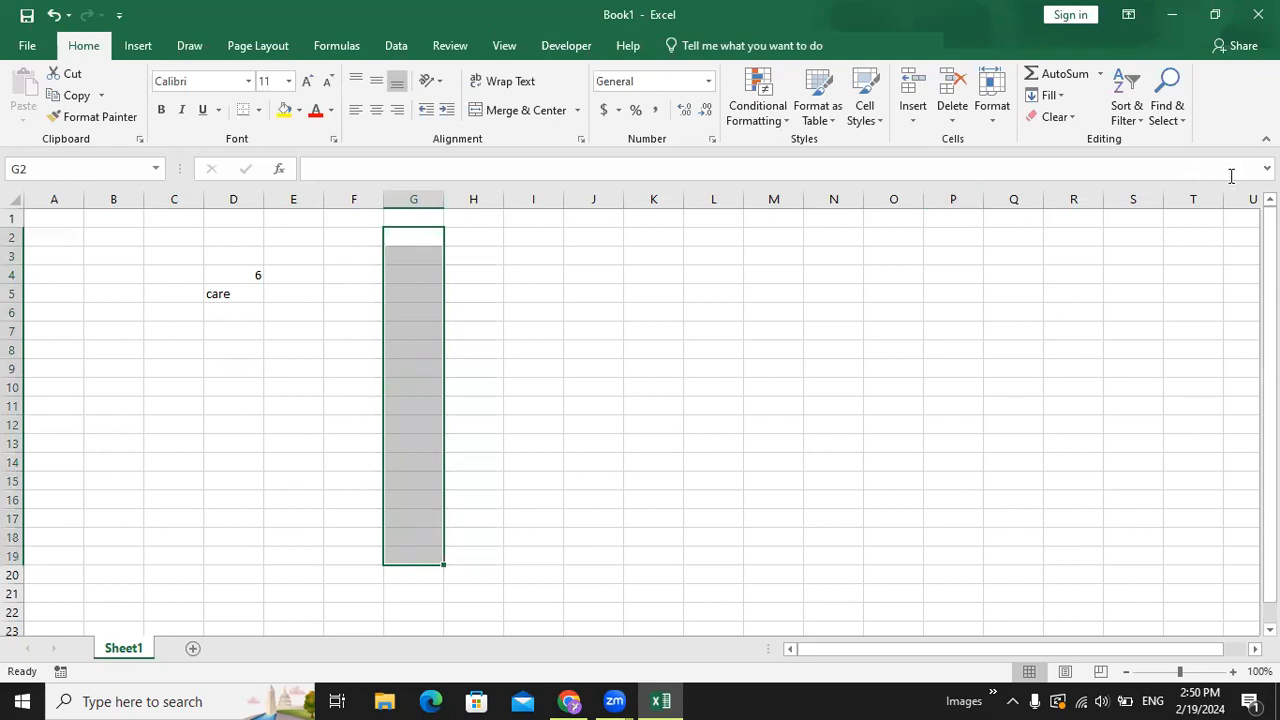
pyautogui.click(814, 291)
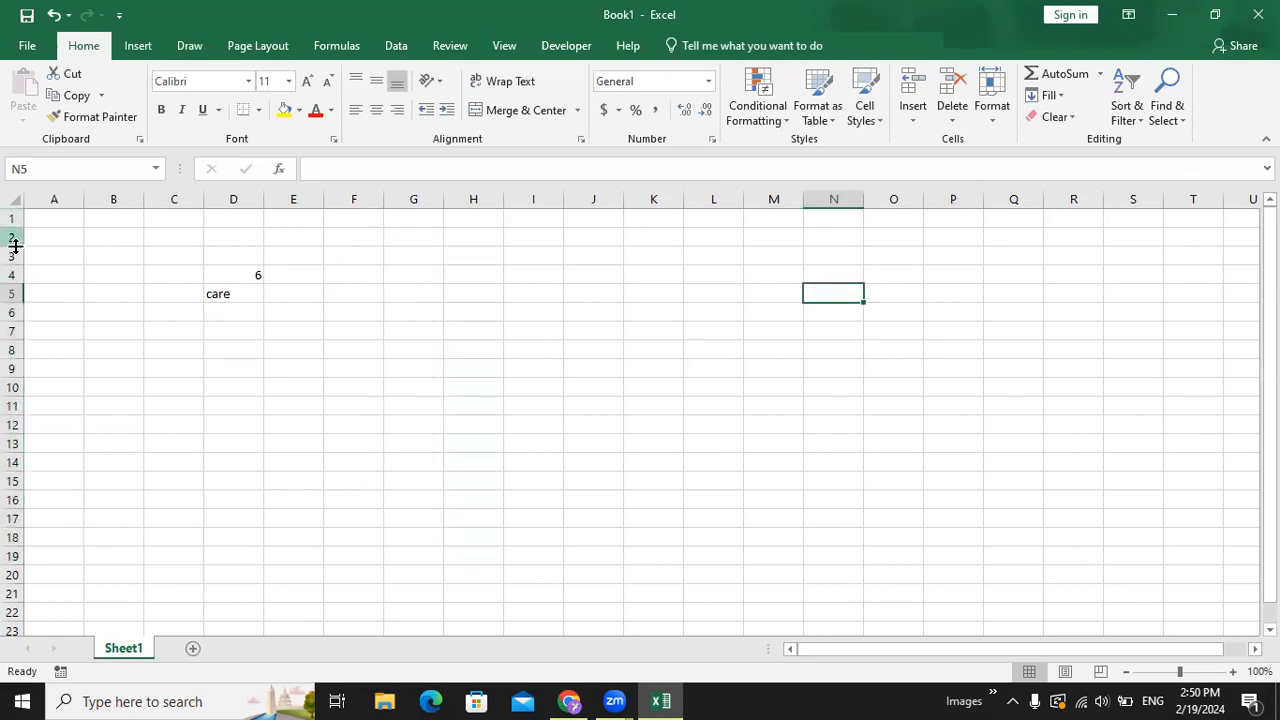
# Step: Select horizontal cell ranges in rows 2, 4, 6, 9 and 12 to examine how rows run across the sheet
pyautogui.moveTo(50, 240); pyautogui.dragTo(420, 240)
pyautogui.moveTo(88, 276); pyautogui.dragTo(425, 277)
pyautogui.moveTo(93, 307); pyautogui.dragTo(612, 310)
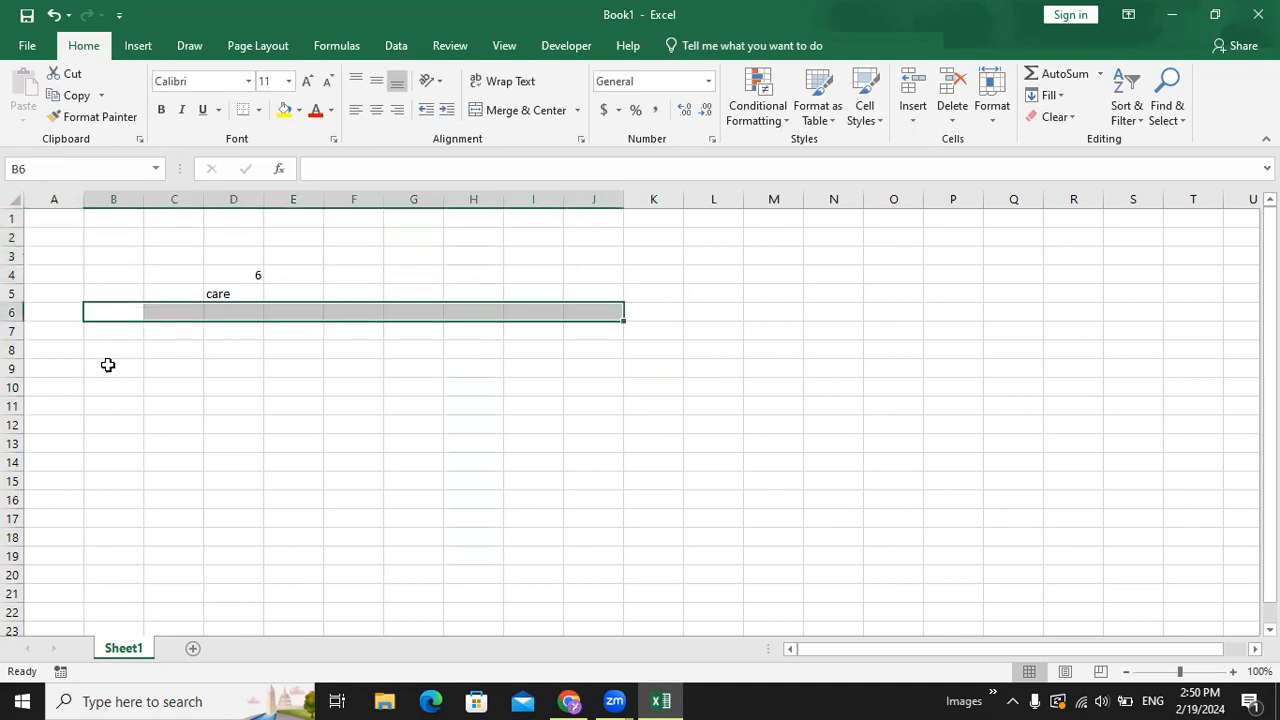
pyautogui.moveTo(94, 363); pyautogui.dragTo(612, 366)
pyautogui.moveTo(100, 427); pyautogui.dragTo(470, 429)
# Step: Examine how the row numbering continues down the worksheet to beyond row 500
pyautogui.scroll(-2, 448, 431)
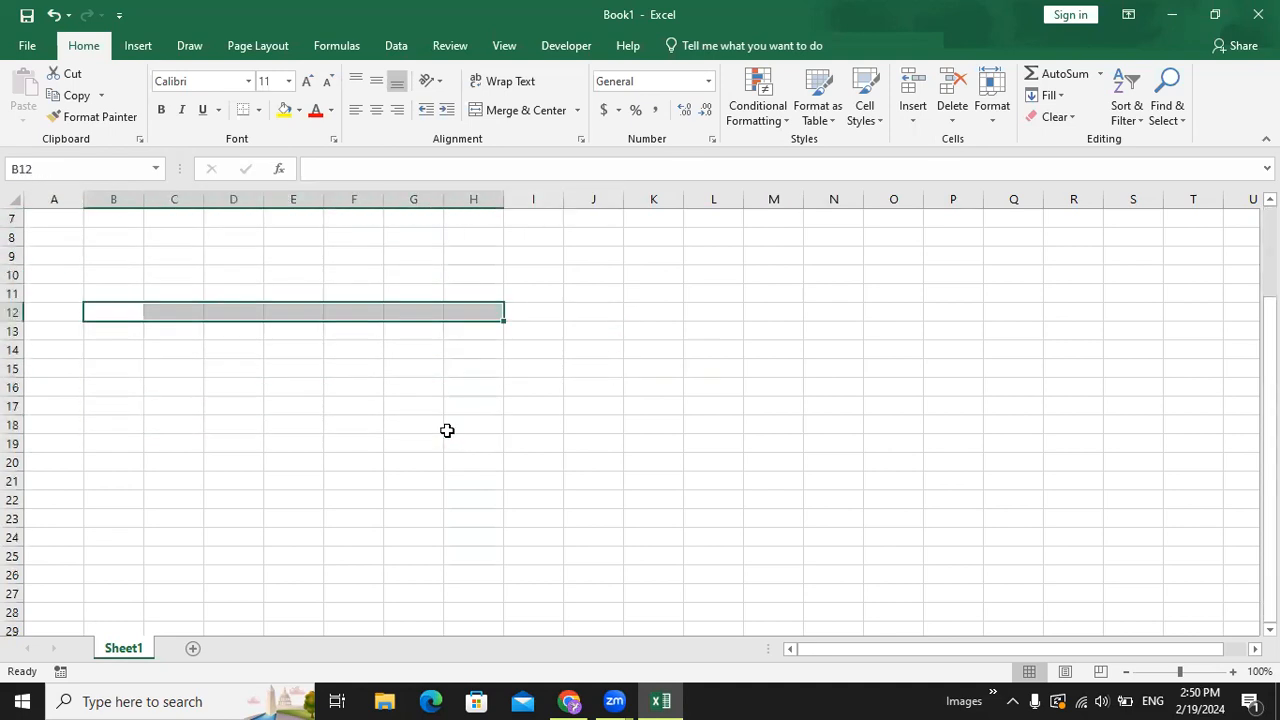
pyautogui.click(293, 442)
pyautogui.scroll(-2, 129, 307)
pyautogui.scroll(4, 129, 307)
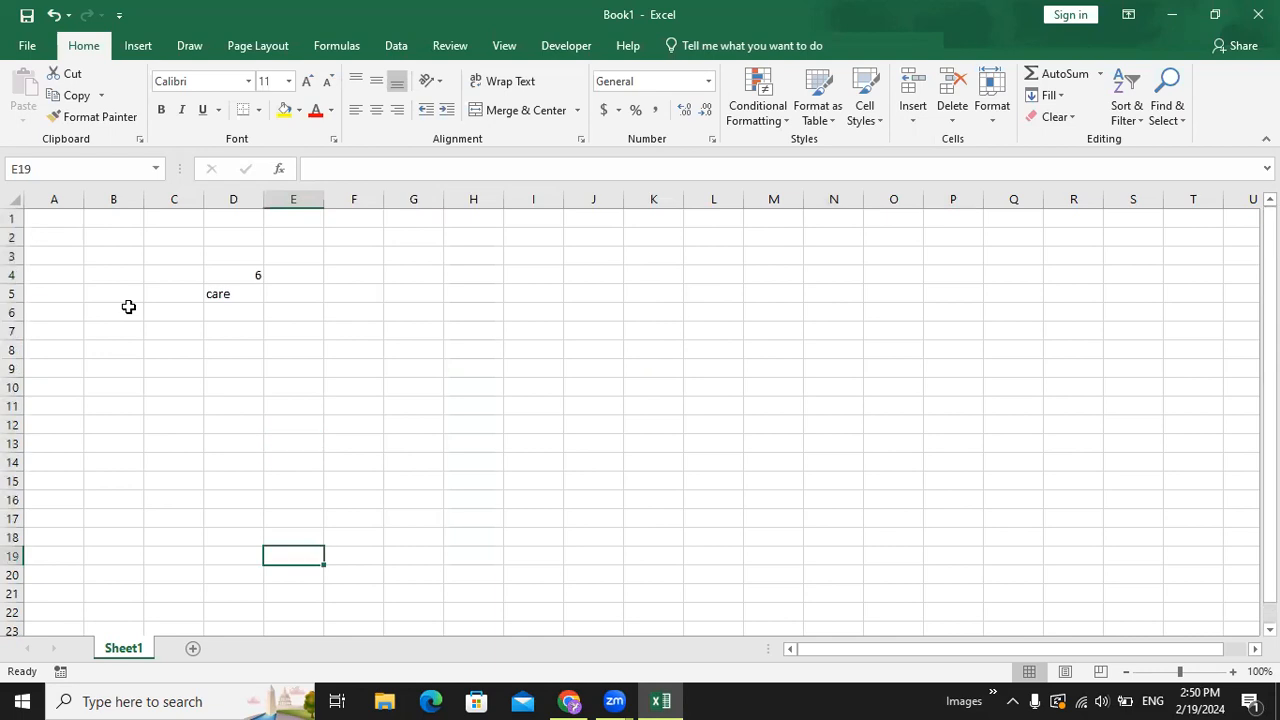
pyautogui.scroll(-9, 129, 307)
pyautogui.click(129, 328)
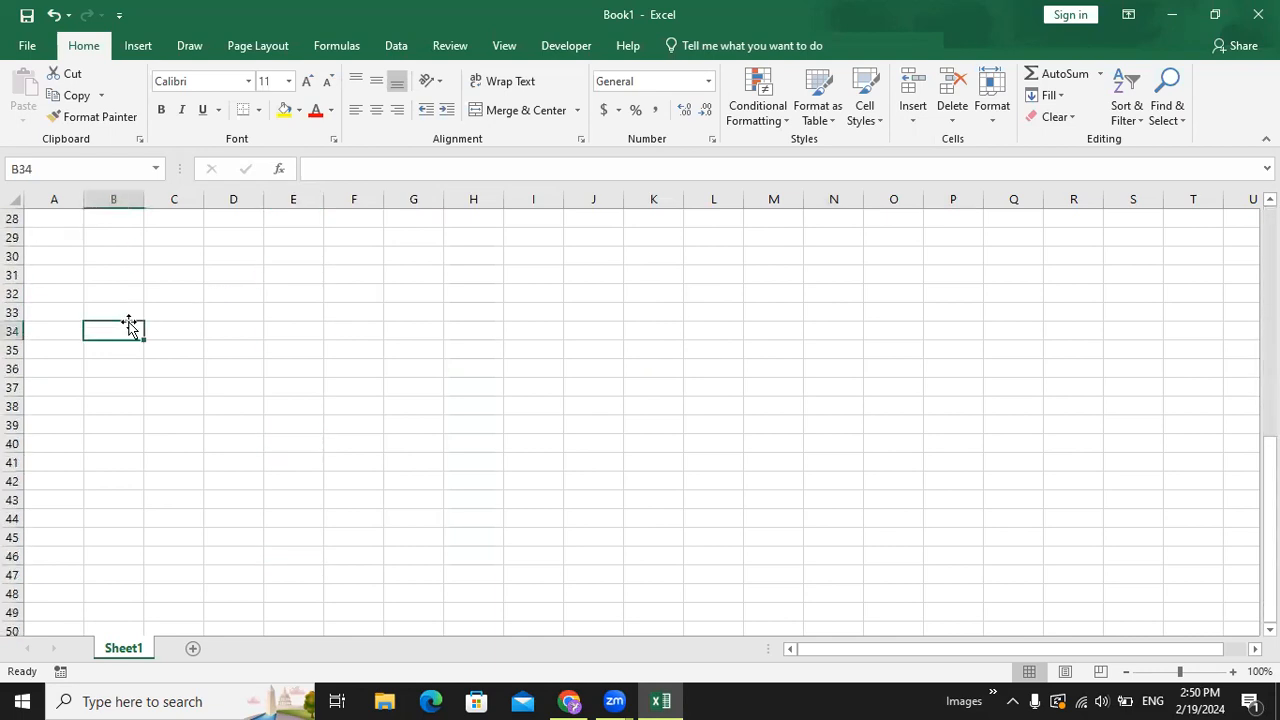
pyautogui.scroll(-11, 129, 325)
pyautogui.scroll(-20, 129, 325)
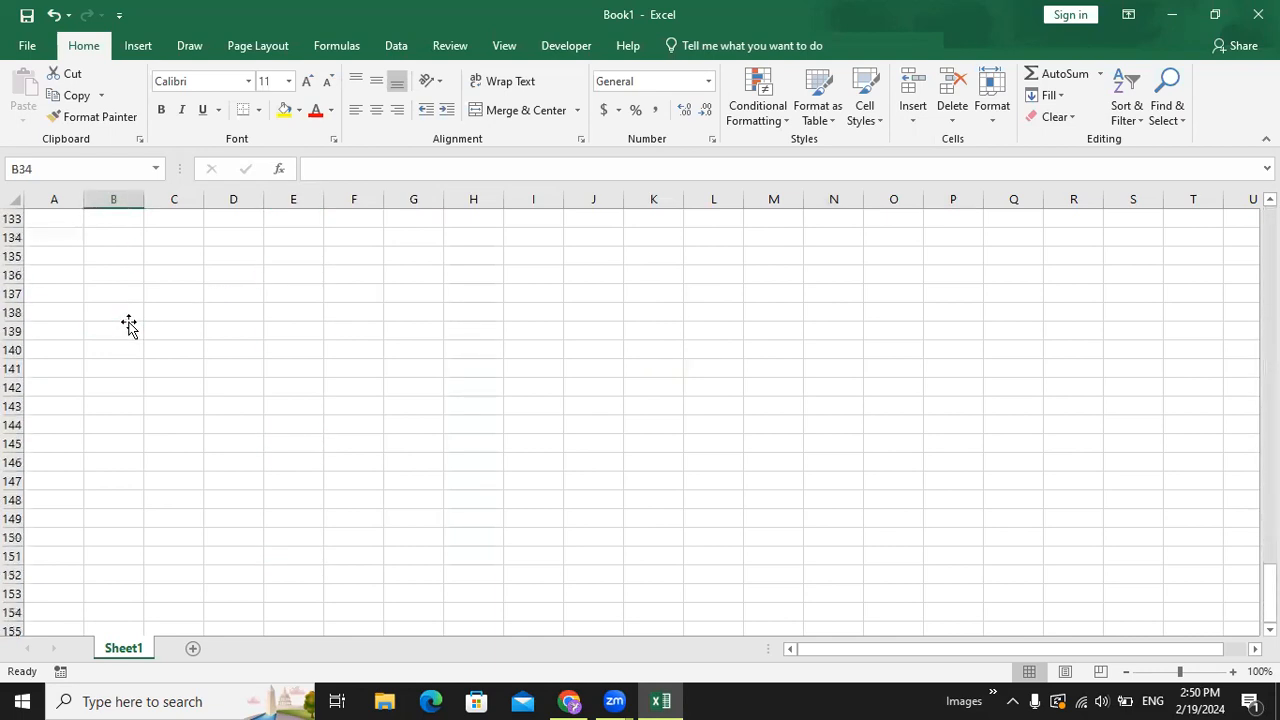
pyautogui.scroll(-20, 129, 325)
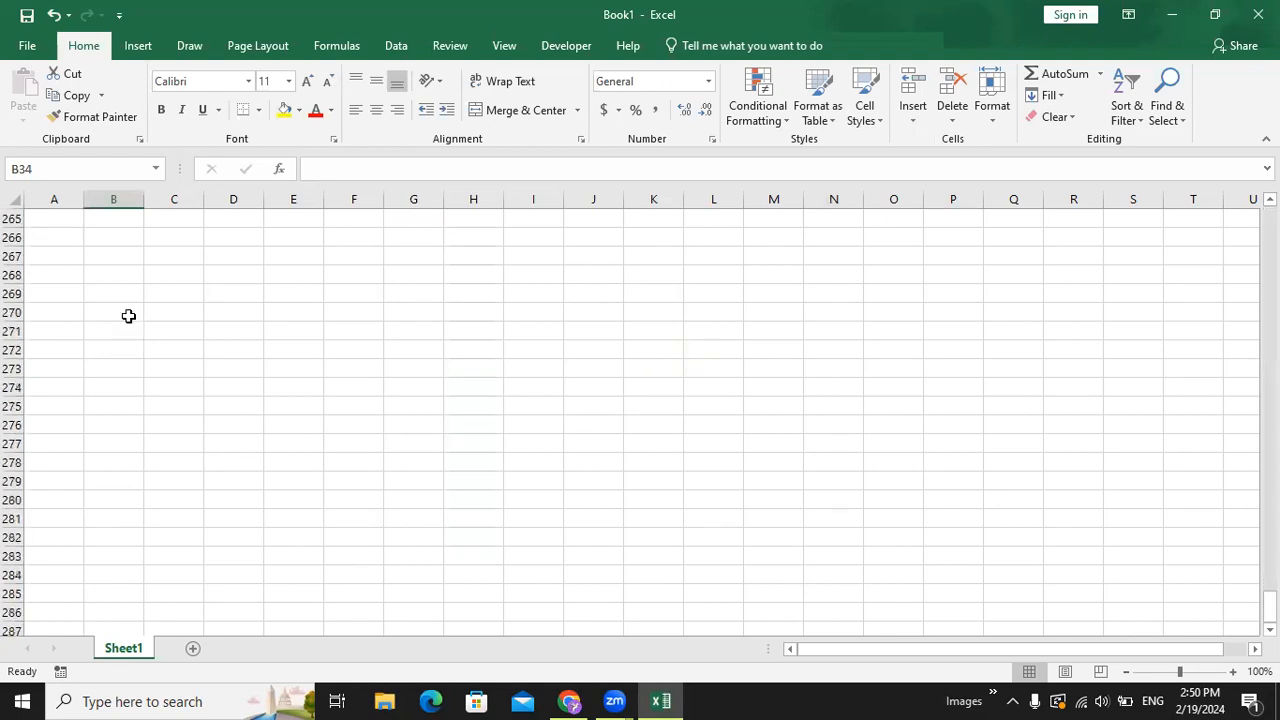
pyautogui.scroll(-20, 128, 316)
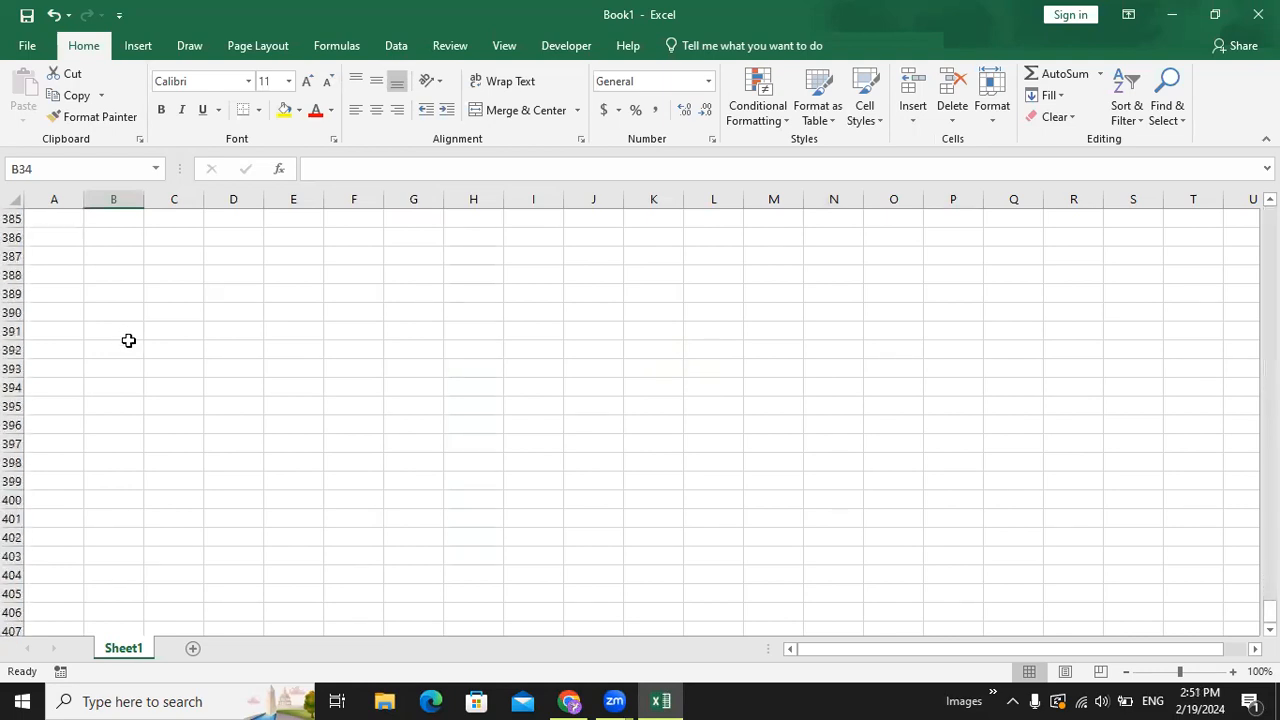
pyautogui.click(127, 370)
pyautogui.scroll(-20, 127, 370)
pyautogui.click(127, 370)
pyautogui.click(100, 443)
pyautogui.scroll(-9, 100, 443)
pyautogui.click(100, 443)
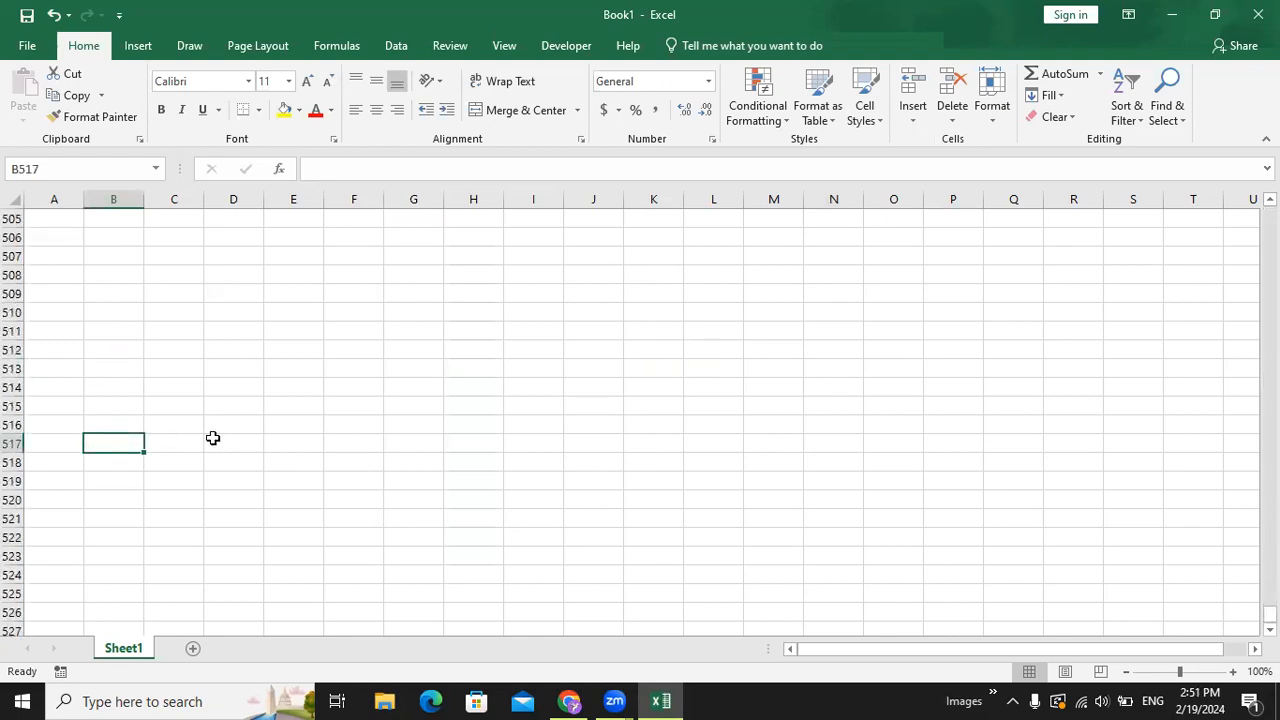
# Step: Jump to the last row of the worksheet in column B and examine where the row numbering ends
pyautogui.hotkey('ctrl', 'Down')
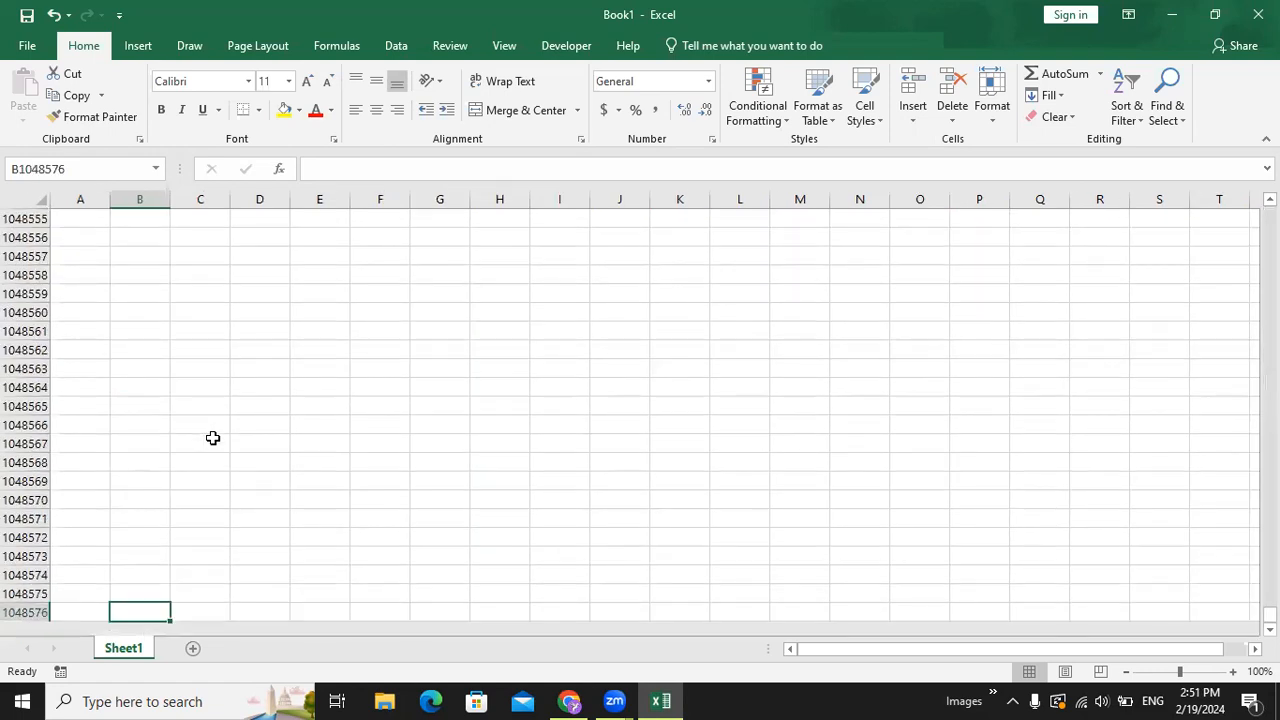
pyautogui.scroll(-5, 213, 438)
pyautogui.scroll(3, 235, 417)
pyautogui.scroll(-4, 235, 417)
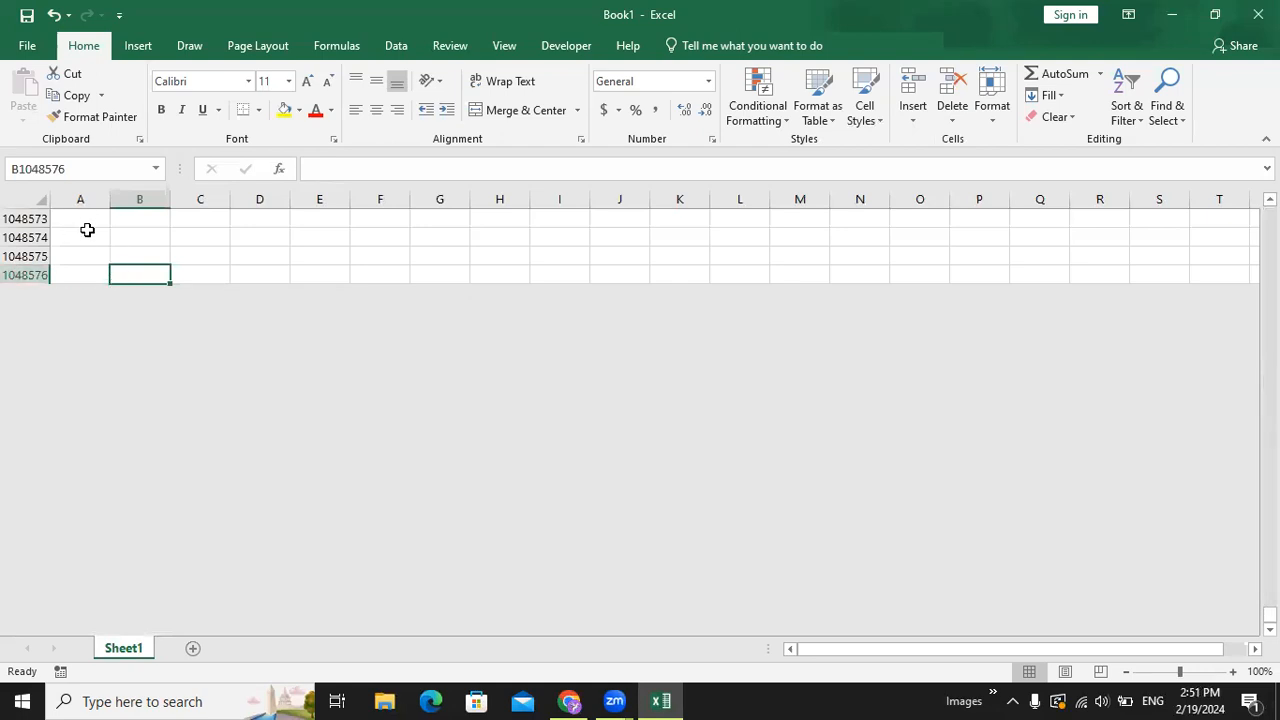
# Step: Jump to the worksheet's last column and select cells in its final rows to examine where the column lettering ends
pyautogui.hotkey('ctrl', 'Right')
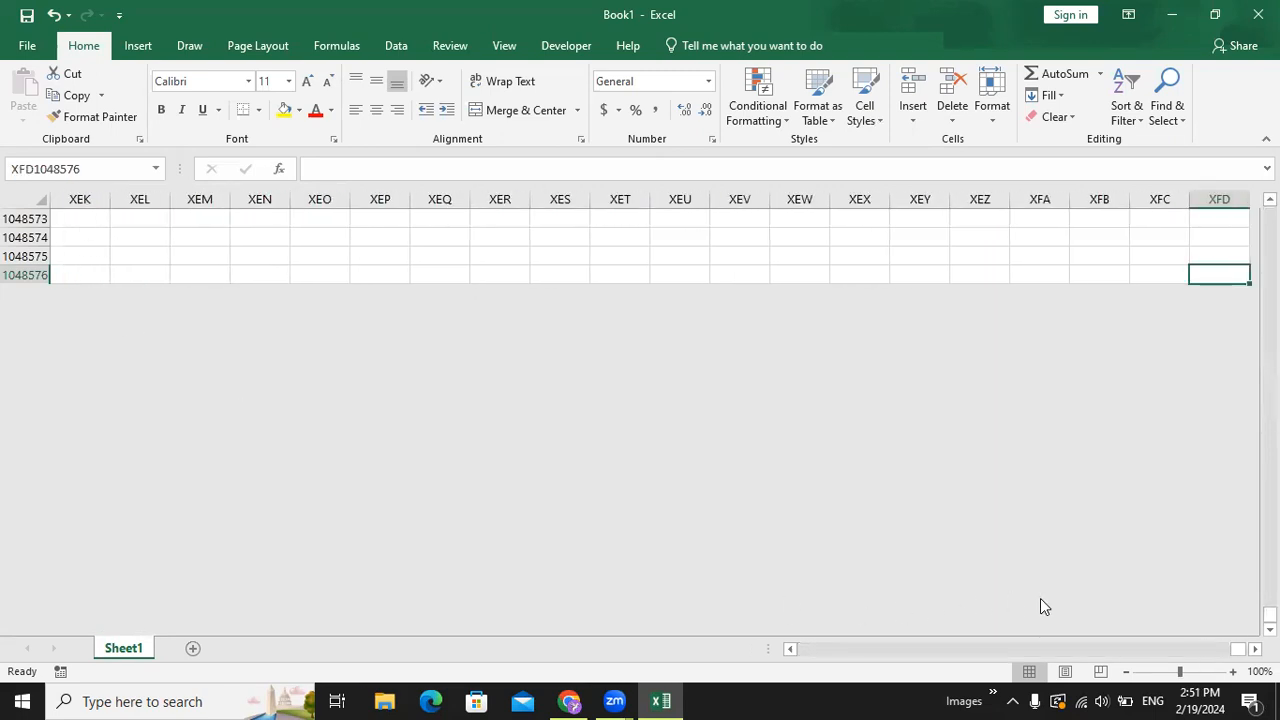
pyautogui.click(1255, 649)
pyautogui.click(1255, 649)
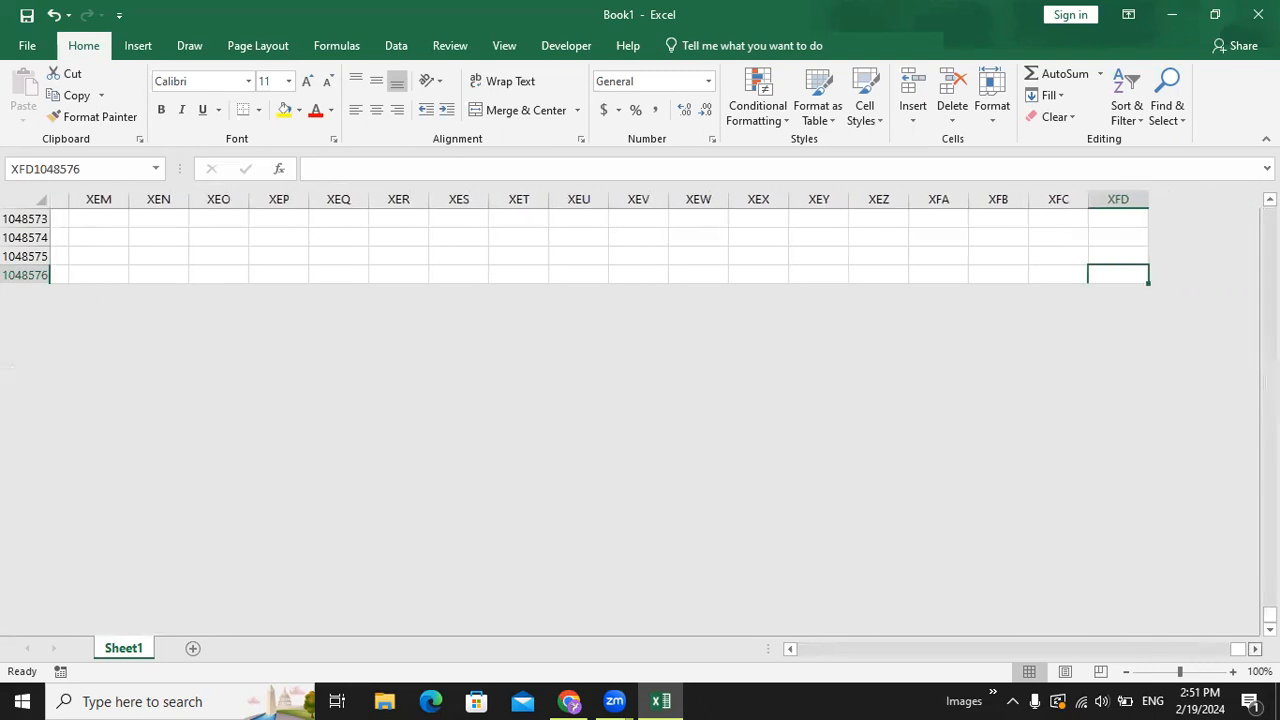
pyautogui.click(1255, 649)
pyautogui.click(1037, 240)
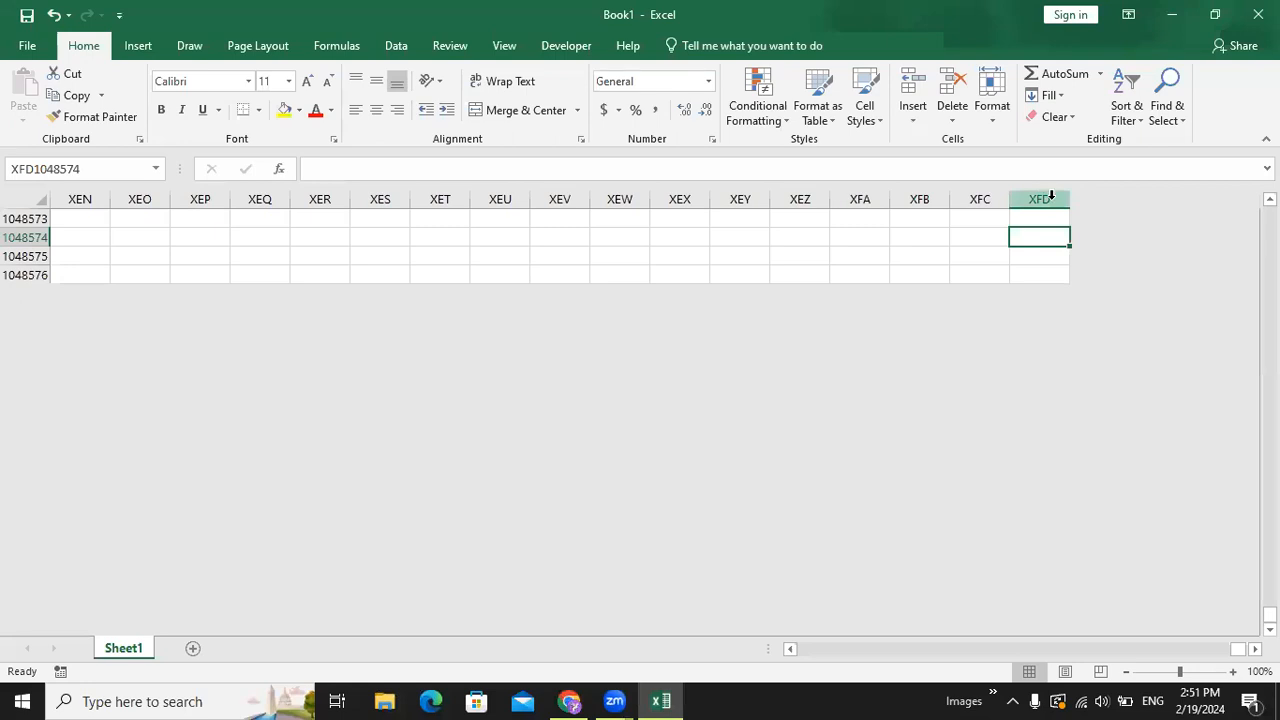
pyautogui.click(1043, 257)
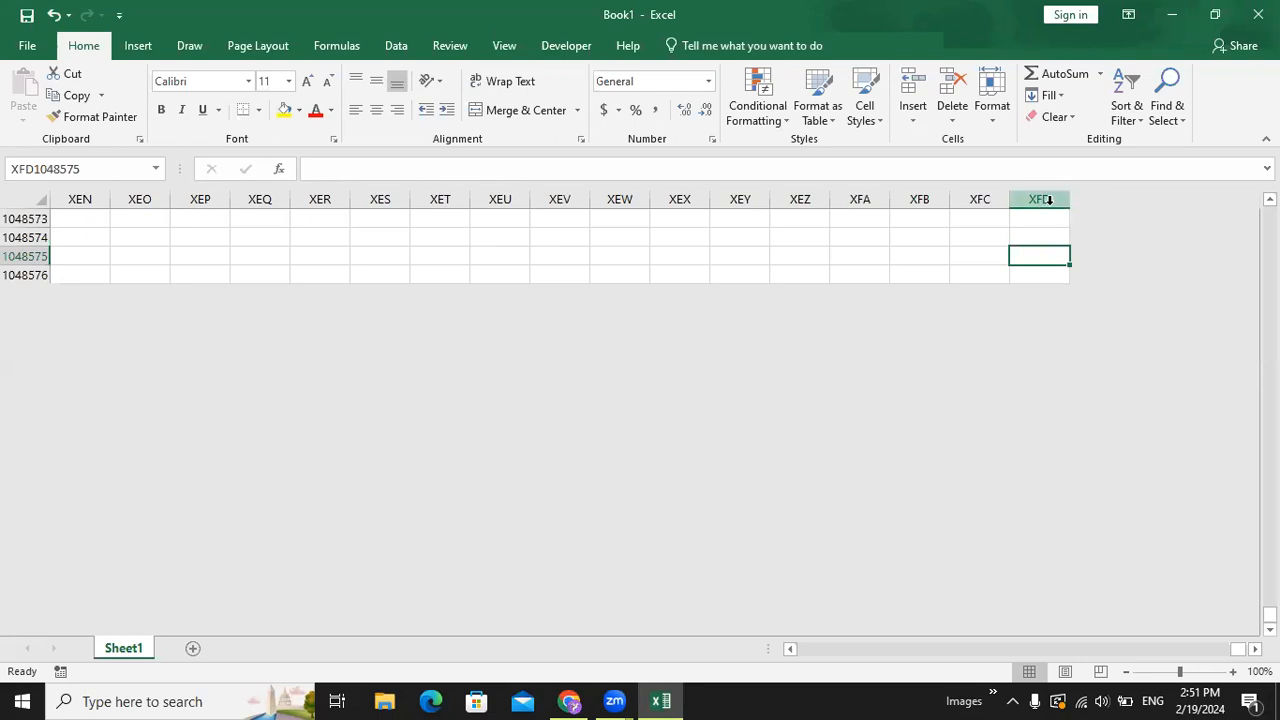
pyautogui.click(78, 275)
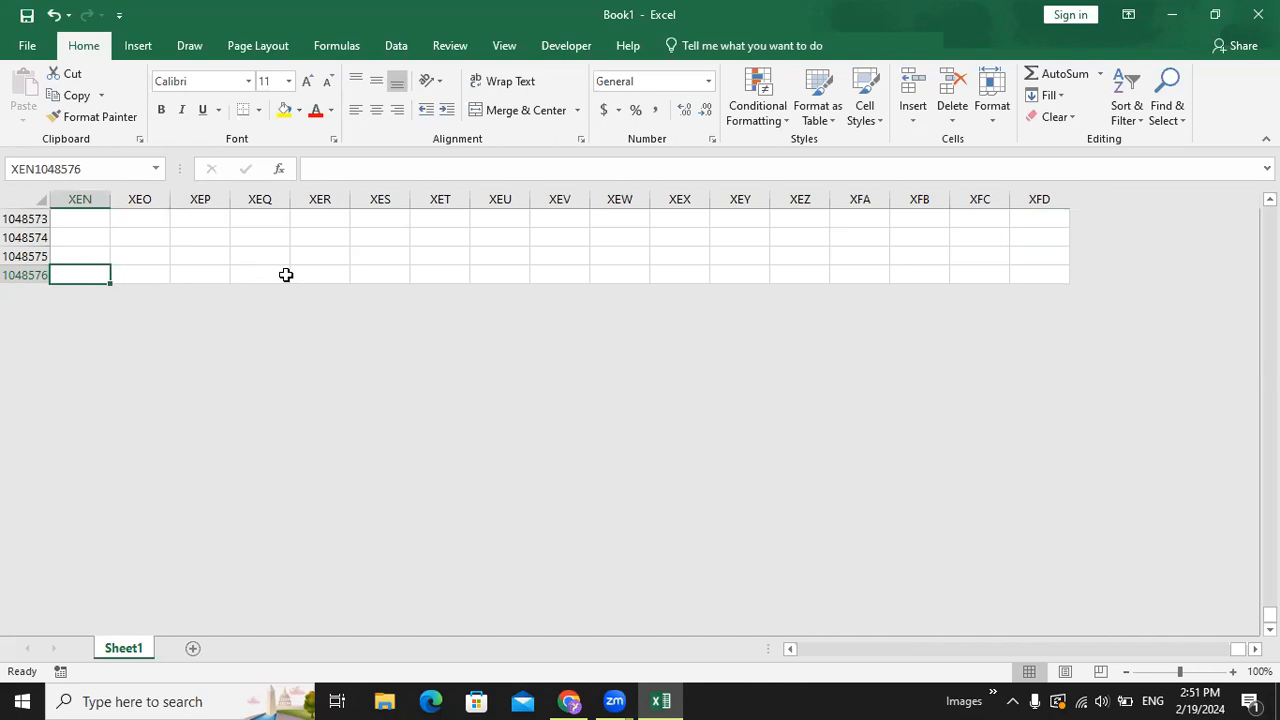
pyautogui.click(1046, 251)
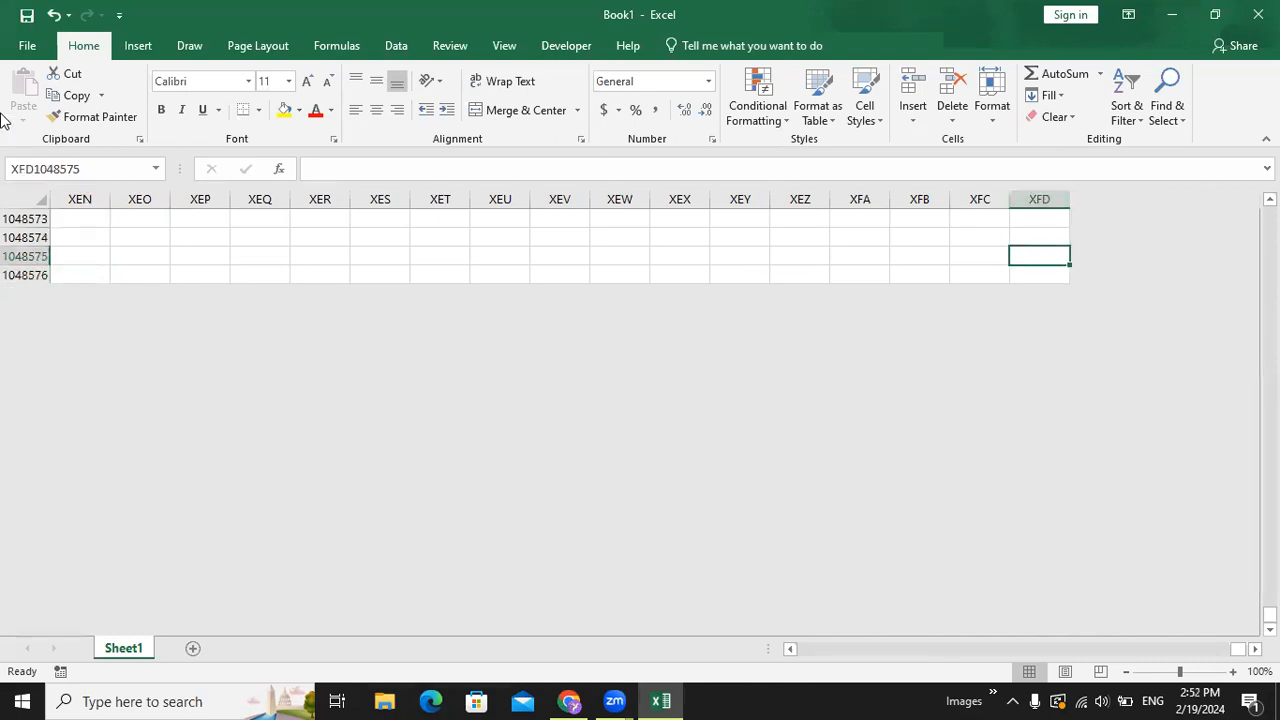
# Step: Enable the R1C1 reference style in the Excel formula options
pyautogui.click(22, 47)
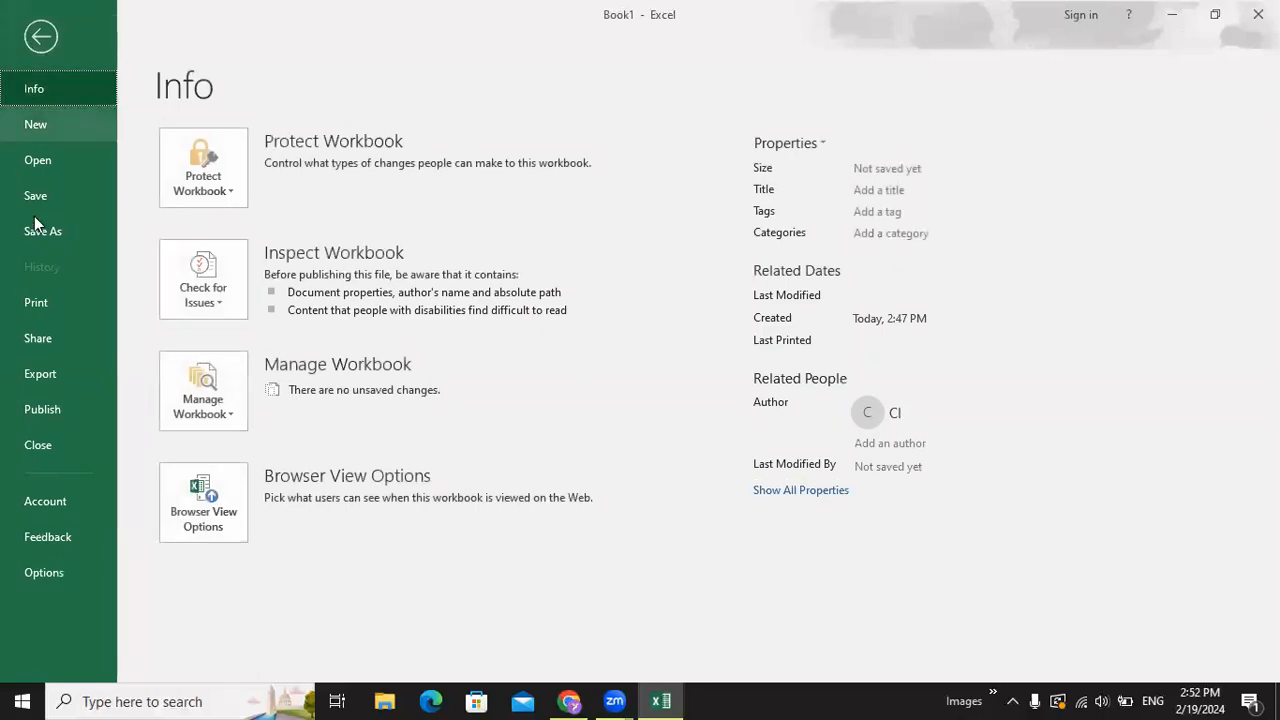
pyautogui.press('Escape')
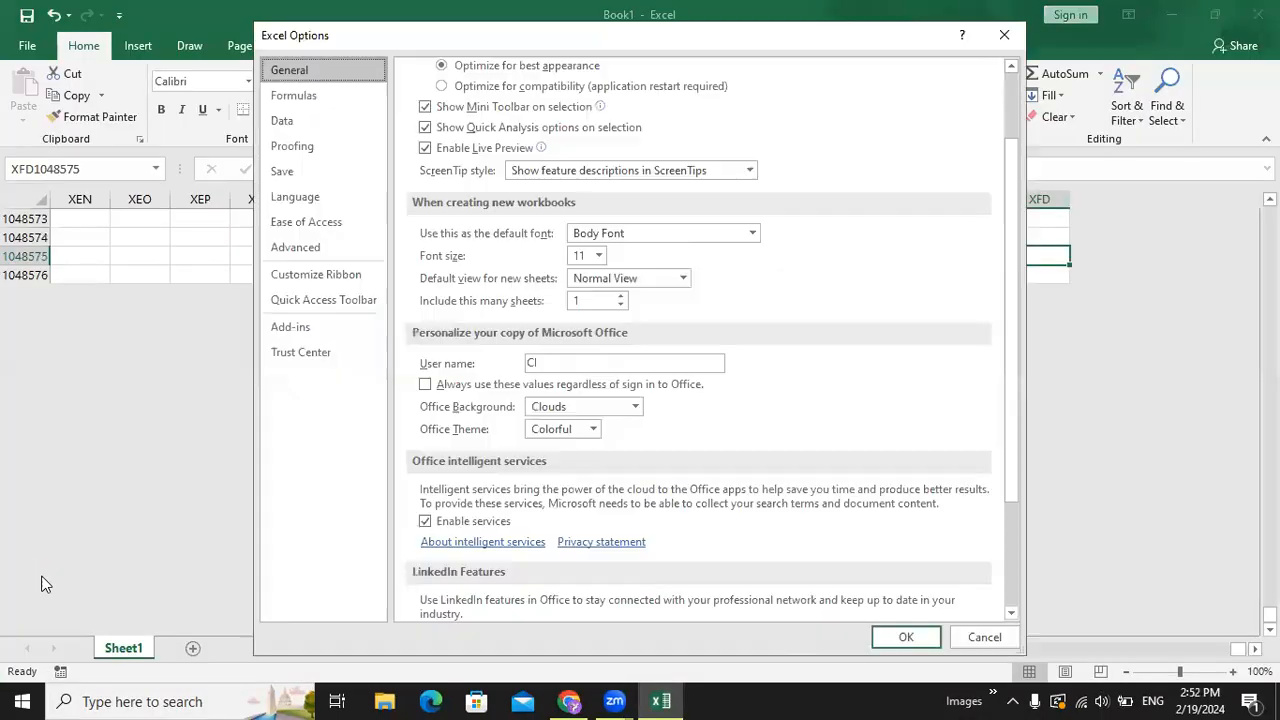
pyautogui.click(311, 99)
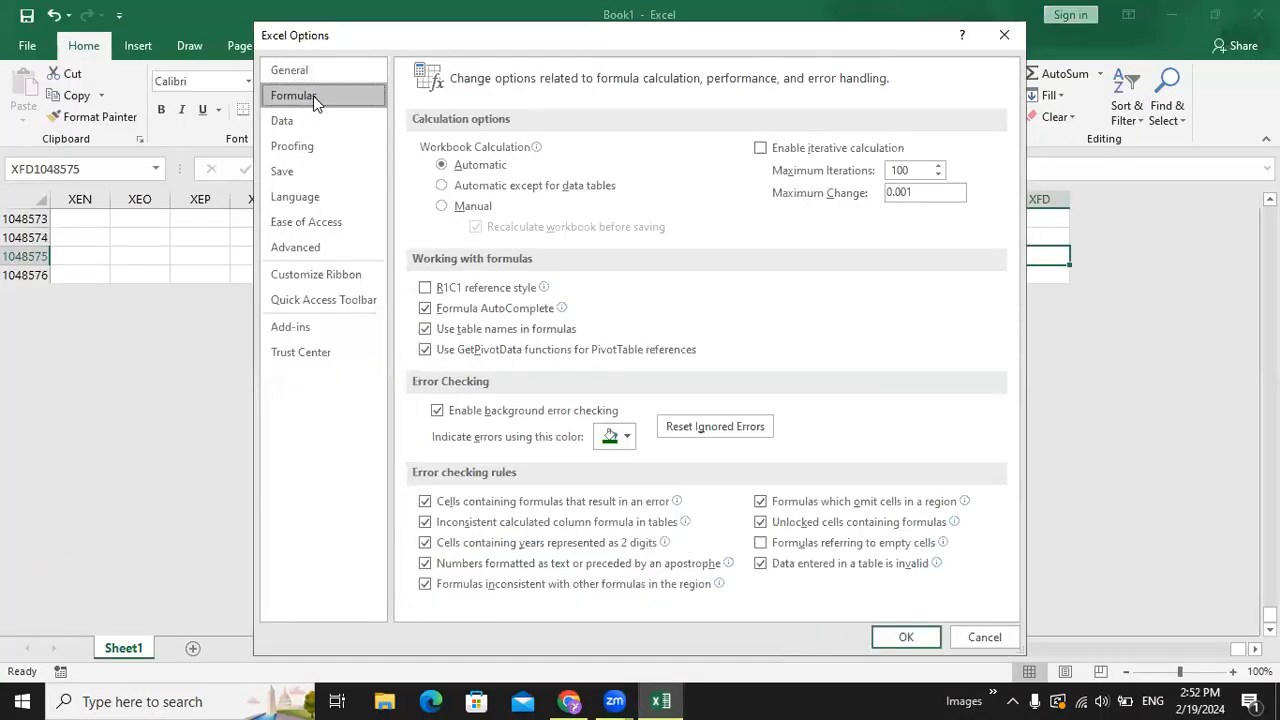
pyautogui.click(434, 297)
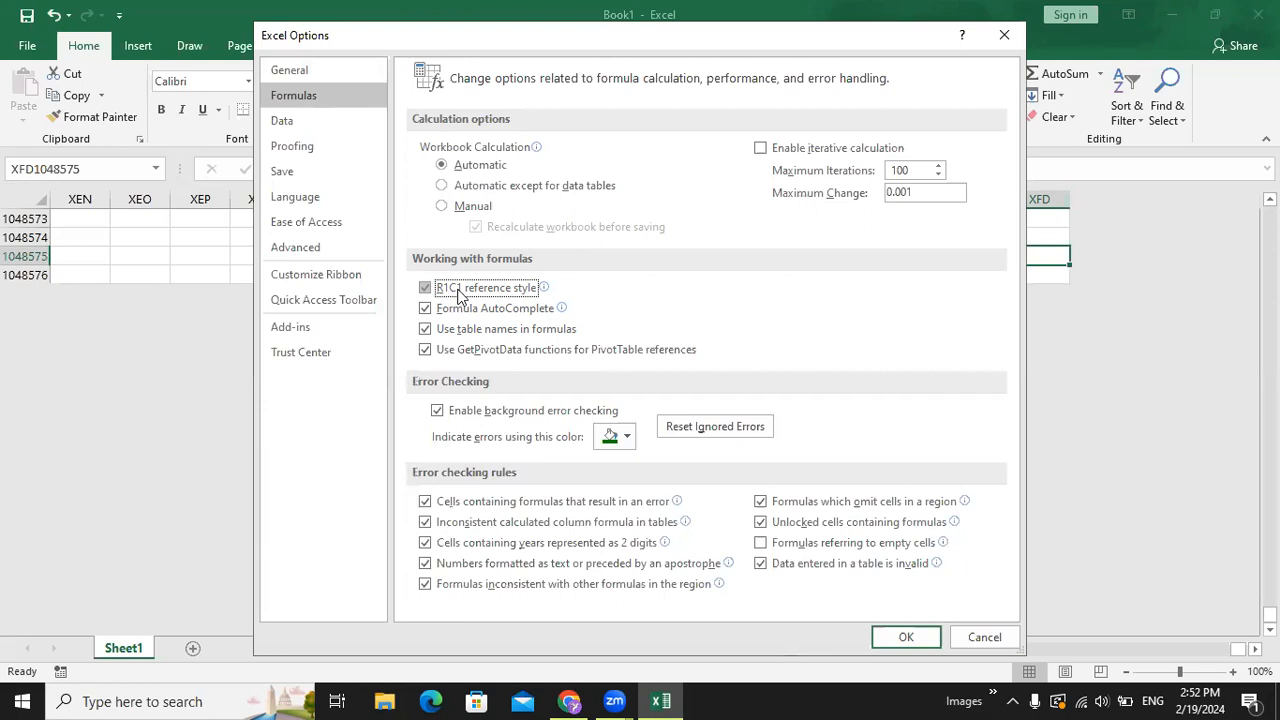
pyautogui.click(913, 643)
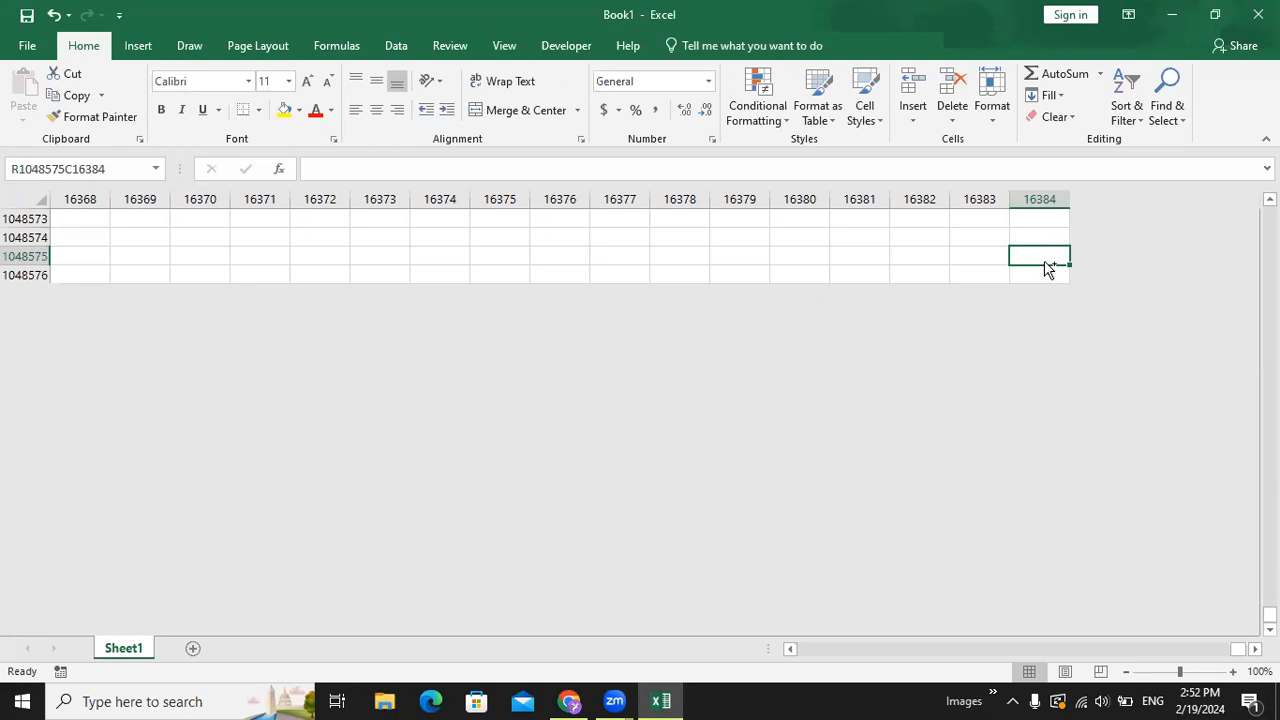
# Step: Go to row 1 of the last column, examine the numbered column headings, and return to the sheet's first cell
pyautogui.hotkey('ctrl', 'Up')
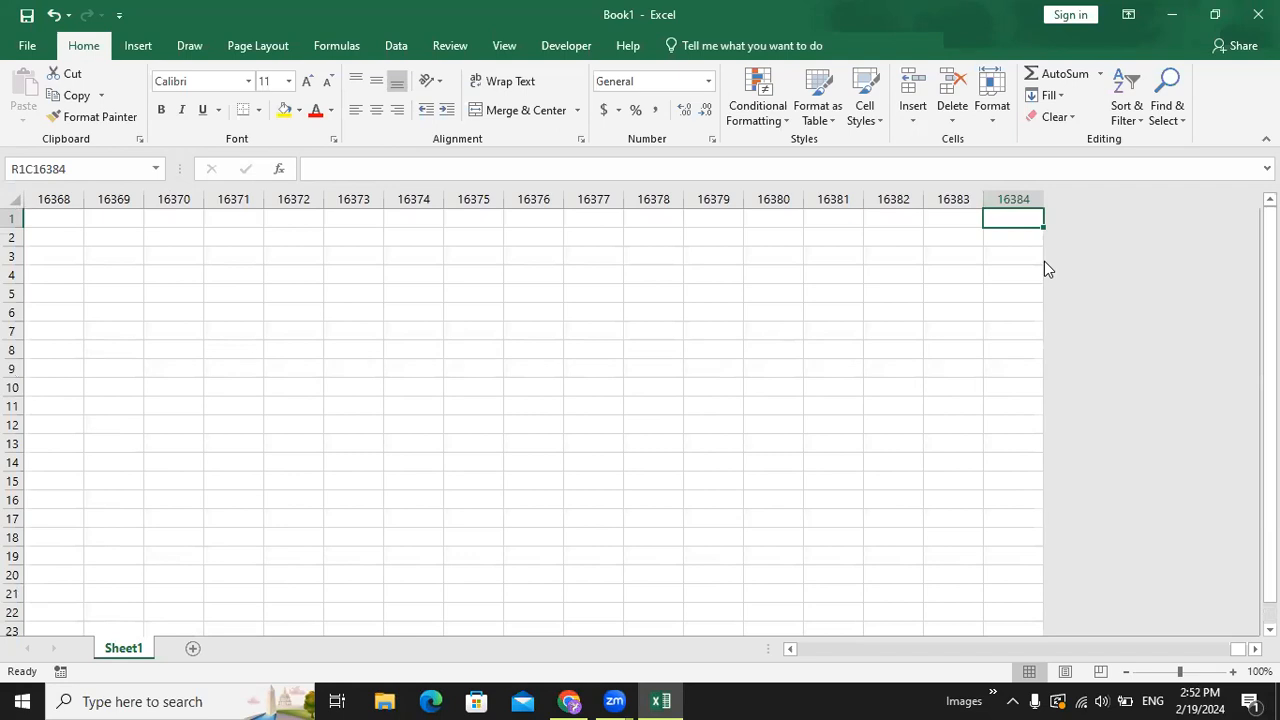
pyautogui.press('Left')
pyautogui.press('Left')
pyautogui.press('Left')
pyautogui.press('Left')
pyautogui.press('Left')
pyautogui.press('Left')
pyautogui.press('Left')
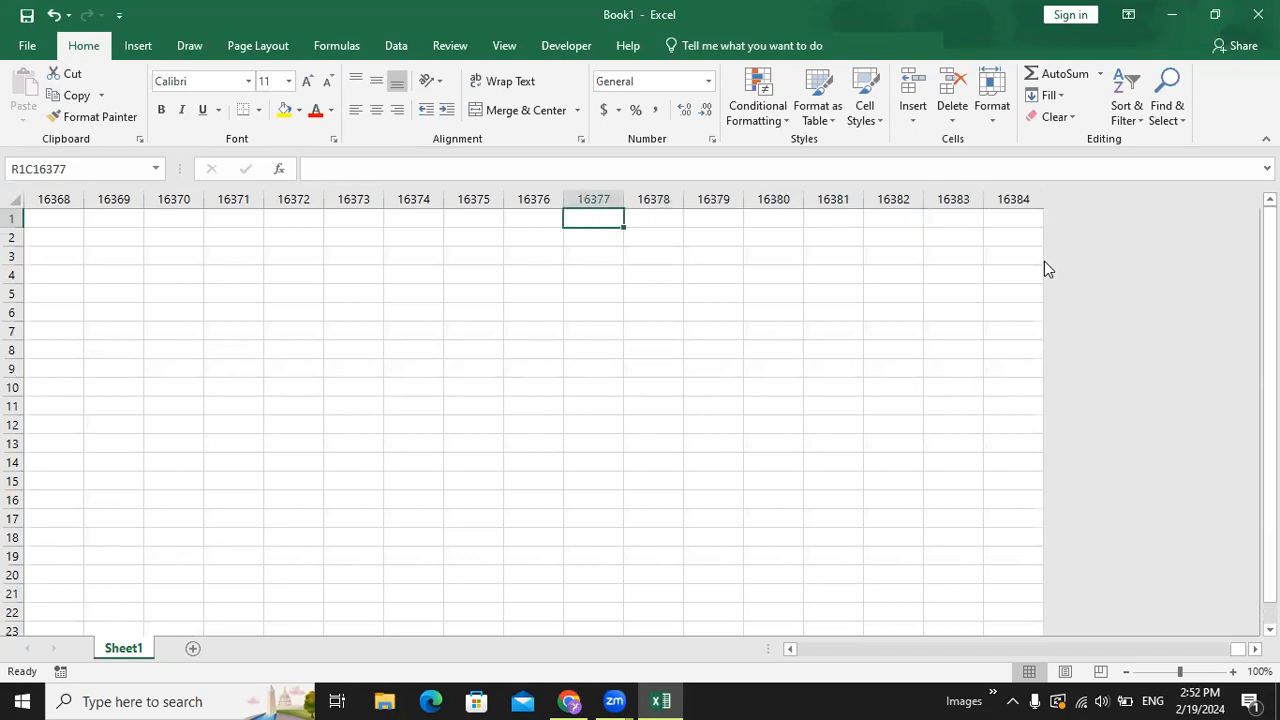
pyautogui.hotkey('ctrl', 'Left')
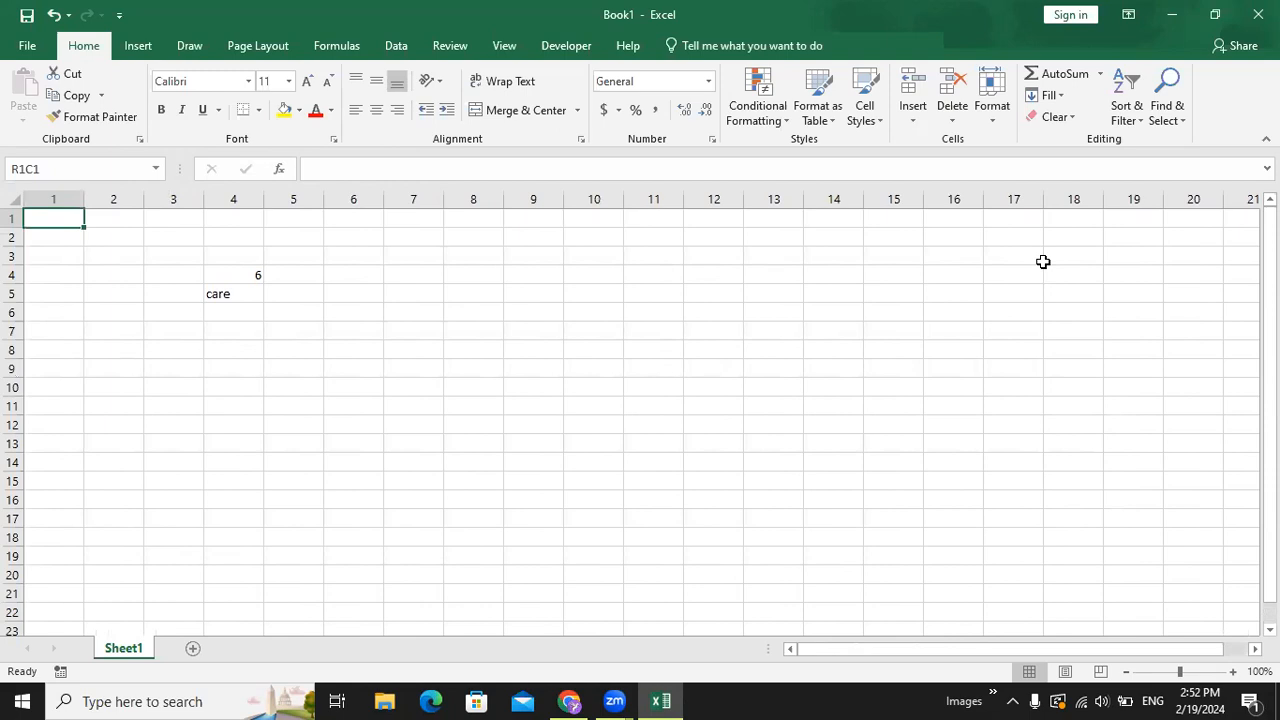
# Step: Select cells in various rows and columns, including R3C3, R4C8, R10C15 and R8C13, to examine their R1C1 addresses in the Name Box
pyautogui.click(171, 260)
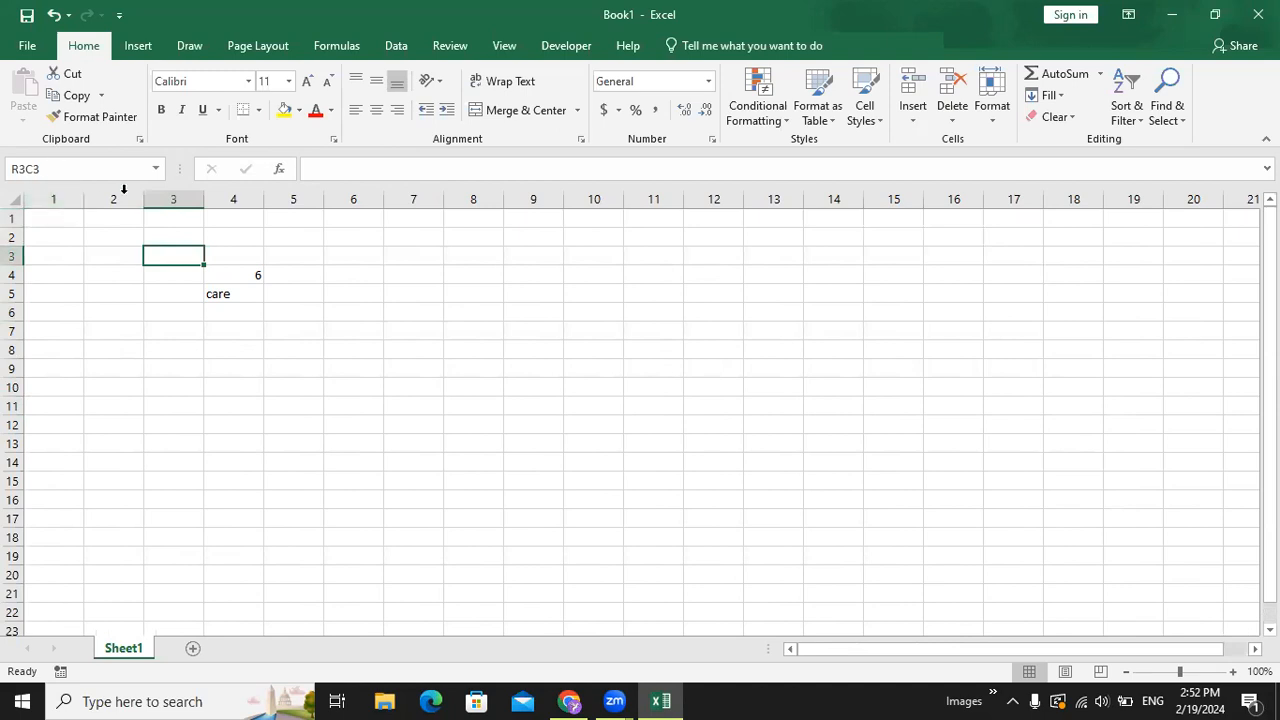
pyautogui.click(460, 270)
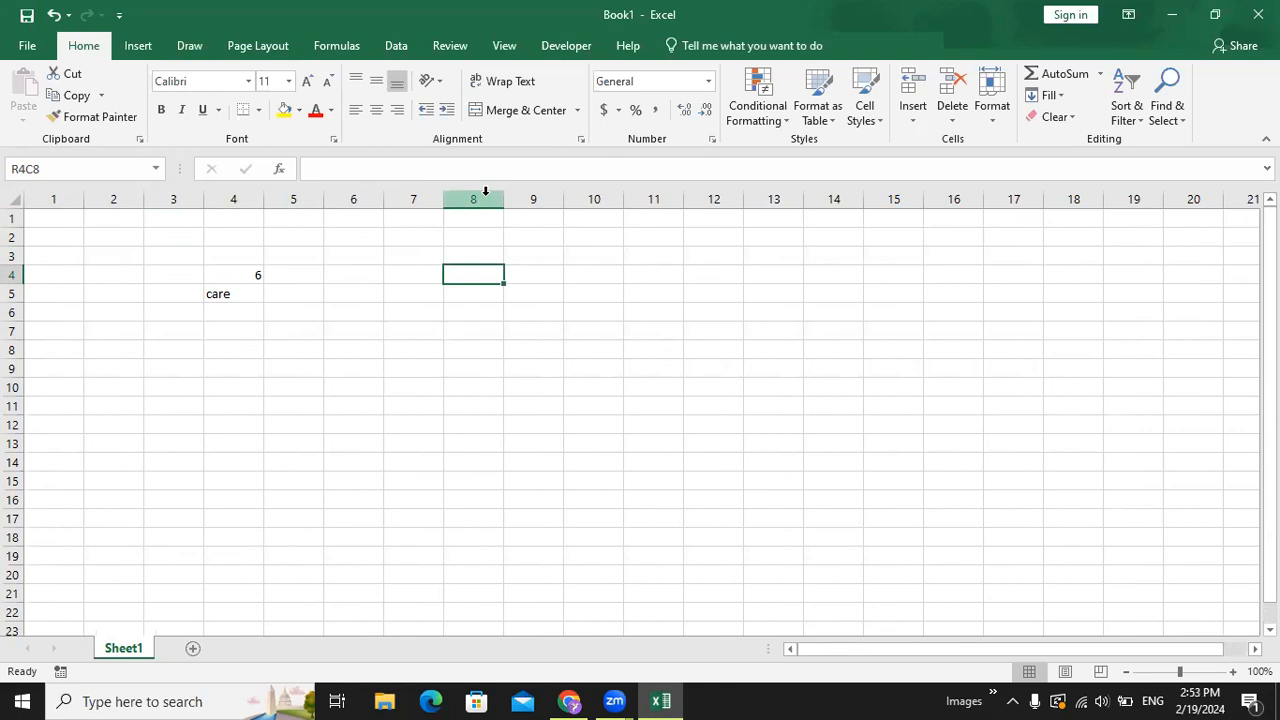
pyautogui.click(660, 297)
pyautogui.click(910, 384)
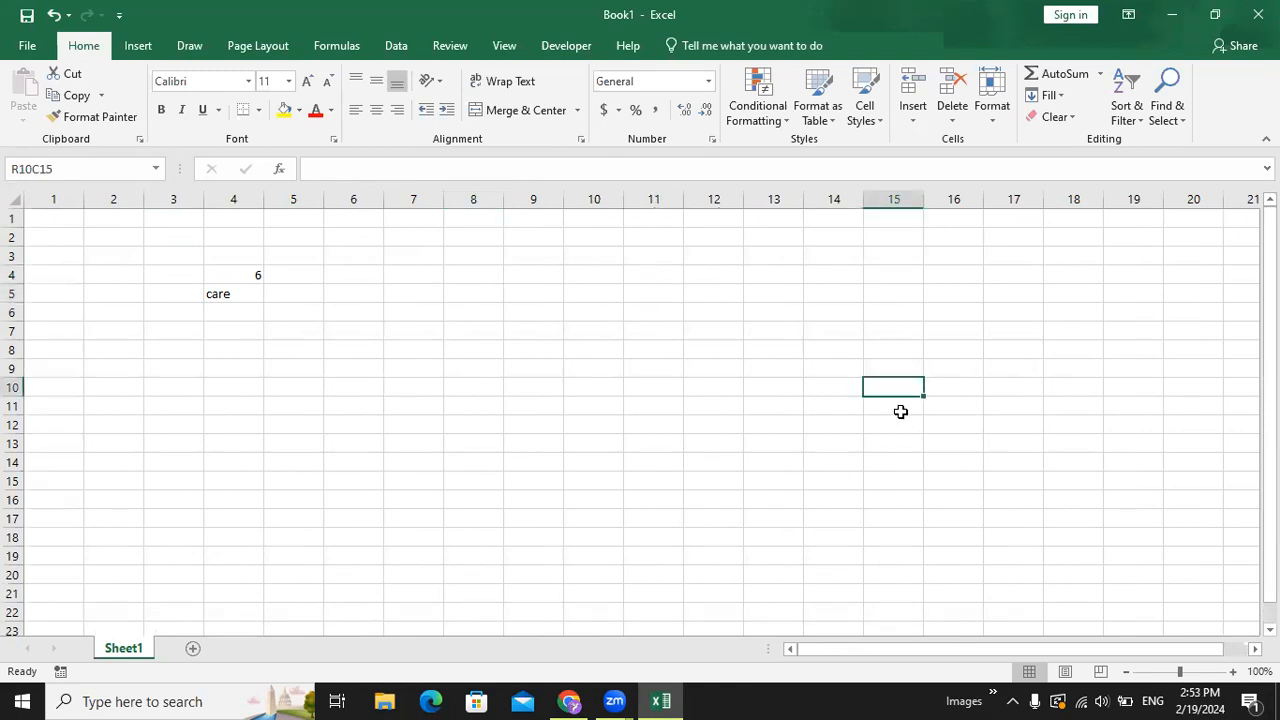
pyautogui.click(777, 346)
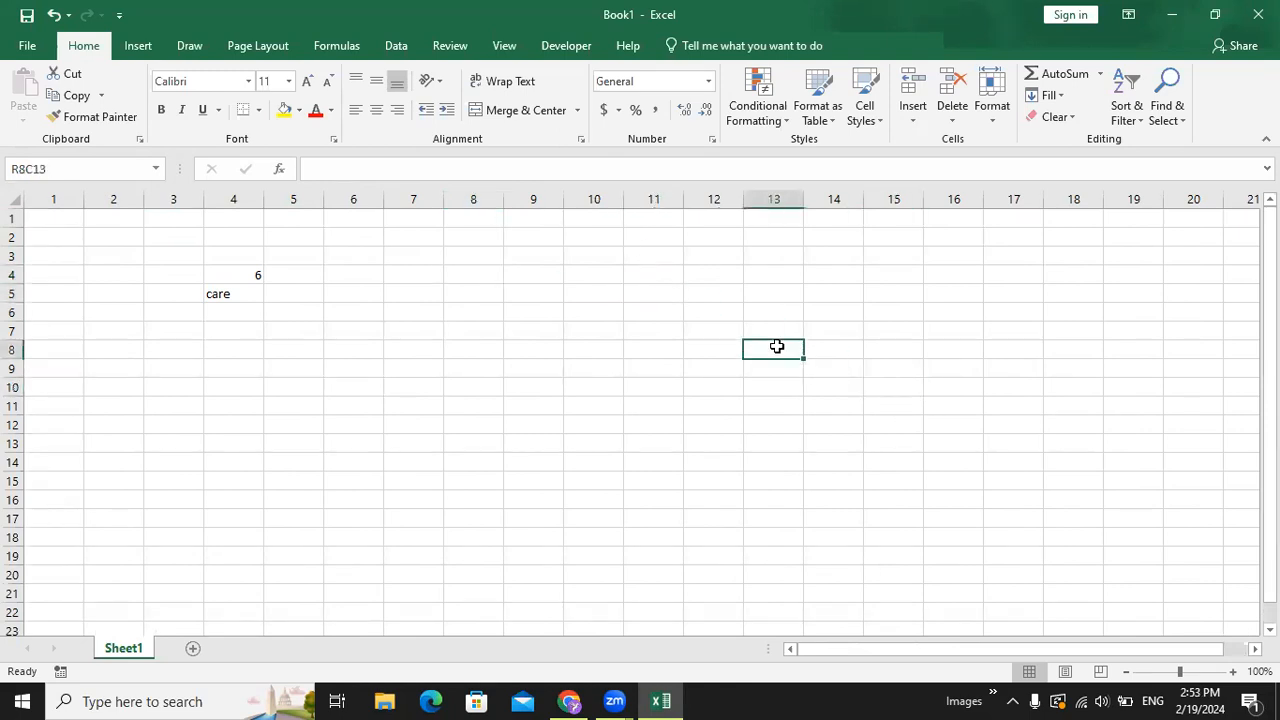
pyautogui.click(377, 300)
pyautogui.press('Down')
pyautogui.press('Down')
pyautogui.press('Down')
pyautogui.press('Down')
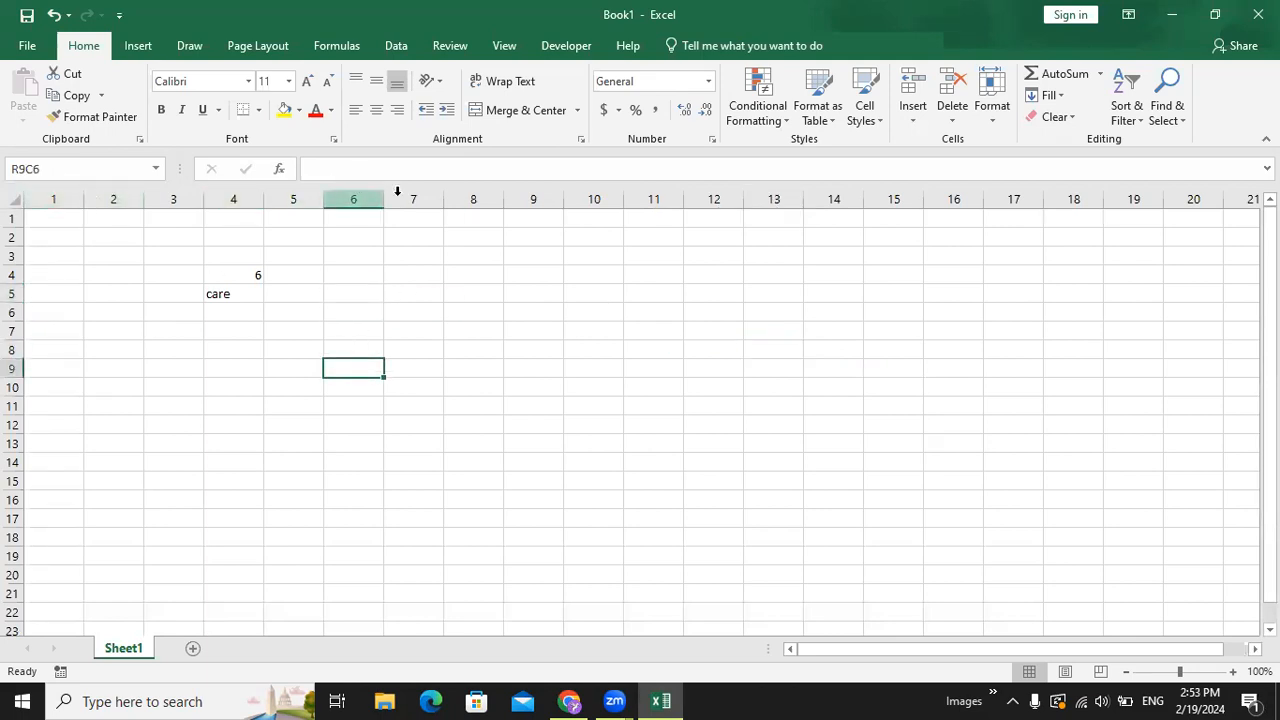
pyautogui.click(518, 270)
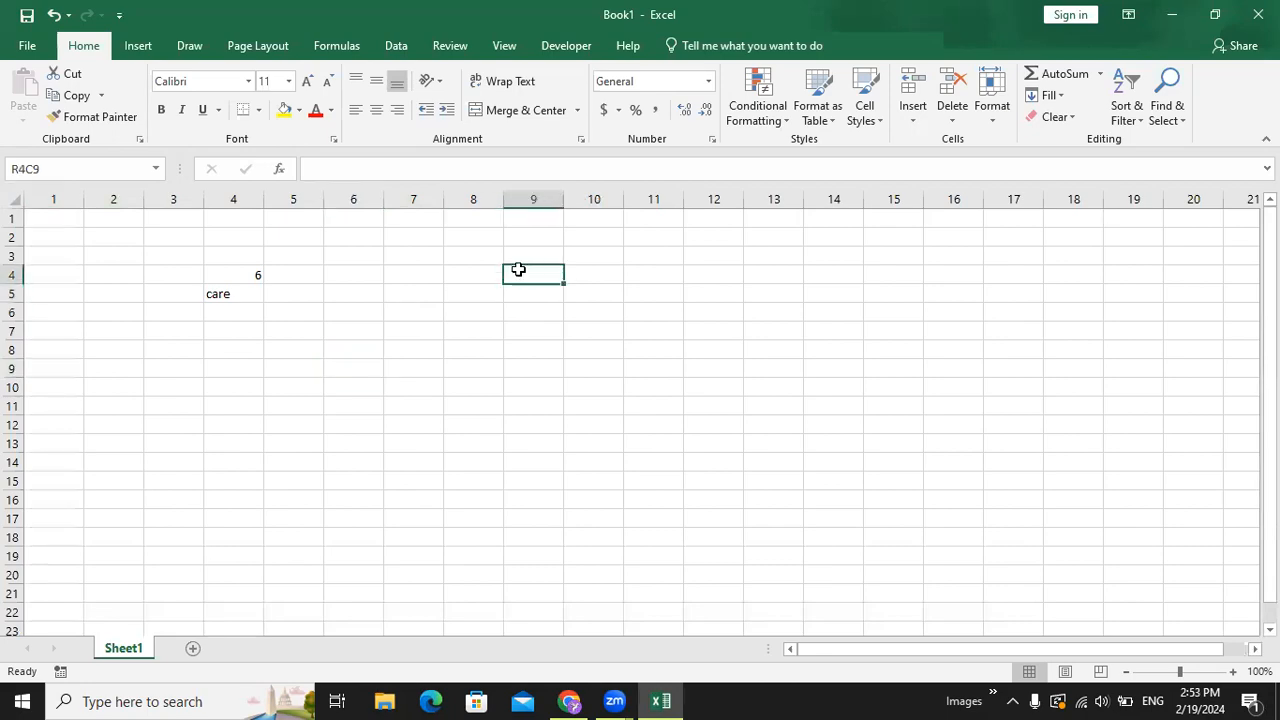
# Step: Disable the R1C1 reference style in the Excel formula options
pyautogui.click(20, 48)
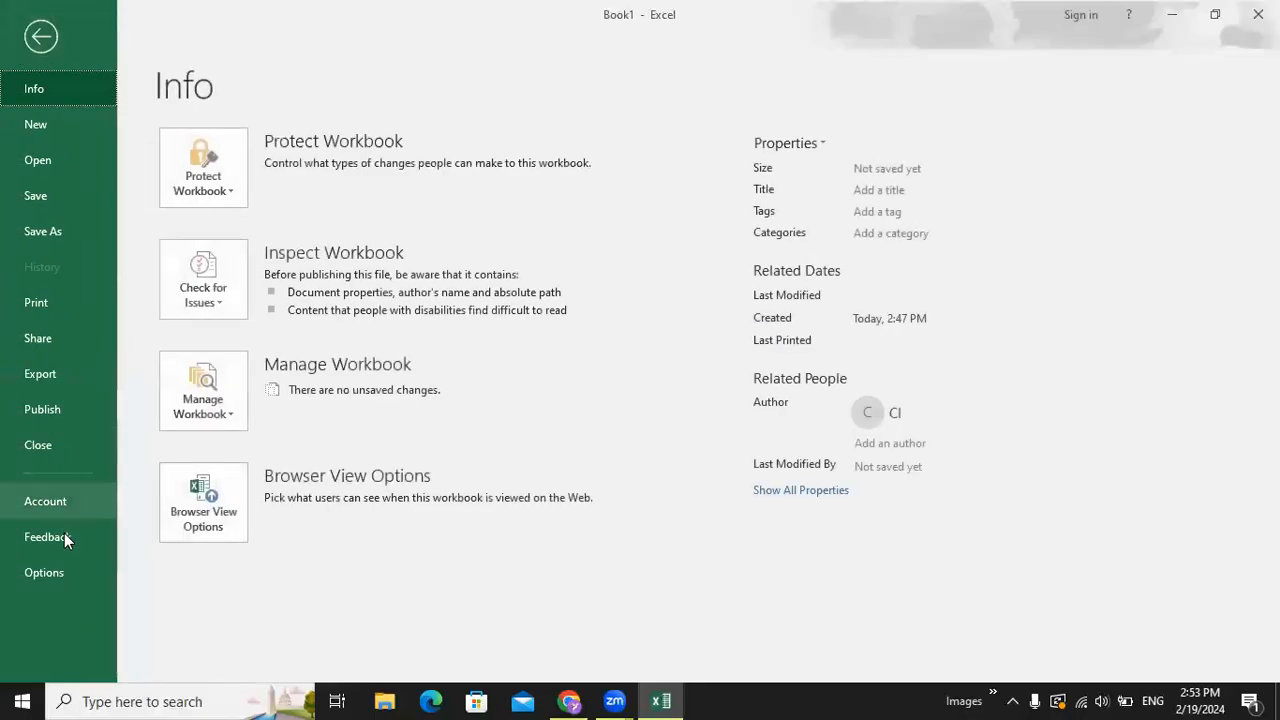
pyautogui.click(66, 572)
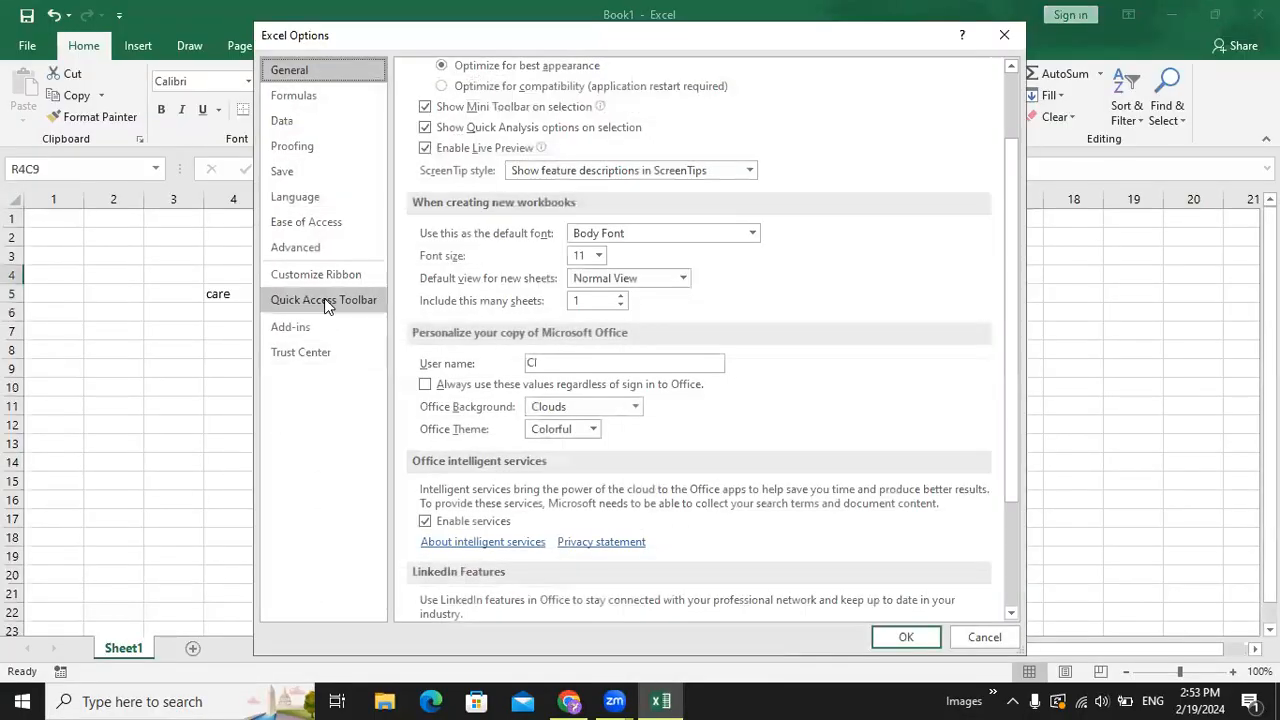
pyautogui.click(311, 100)
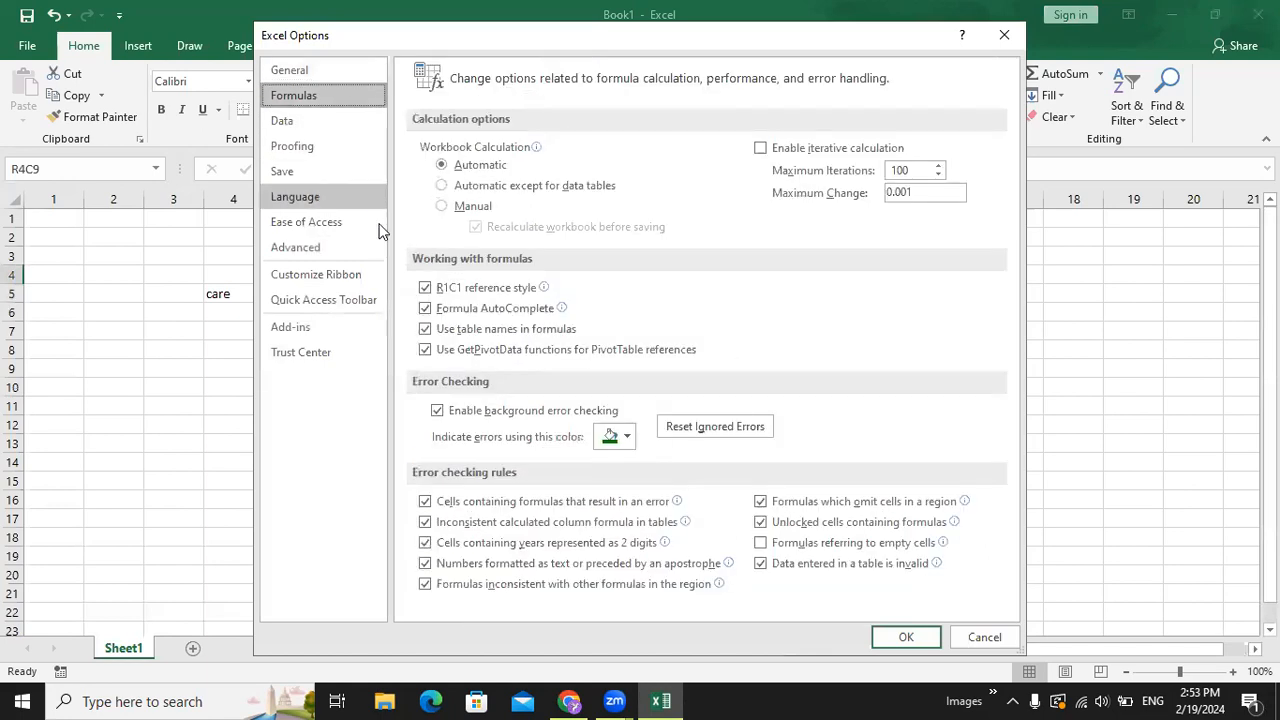
pyautogui.click(425, 288)
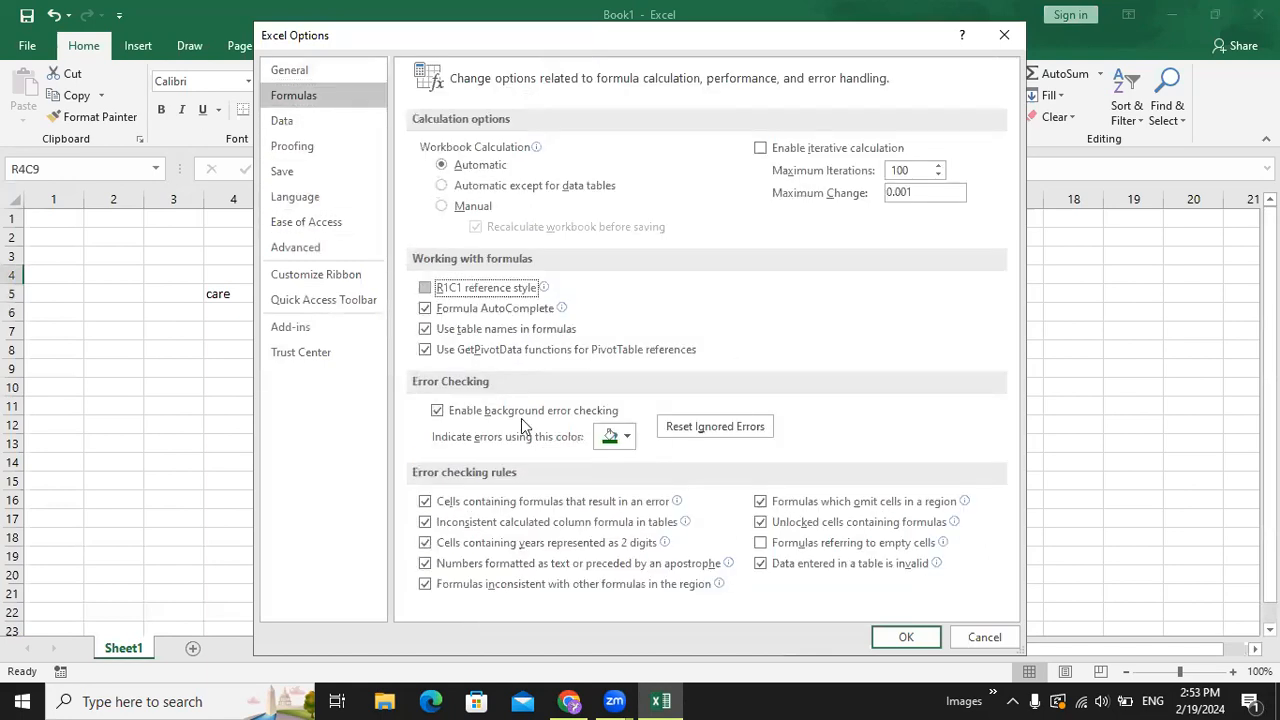
pyautogui.click(904, 635)
# Step: Select scattered cells such as F4, M4 and Q16 to check their letter-and-number addresses in the Name Box
pyautogui.click(343, 280)
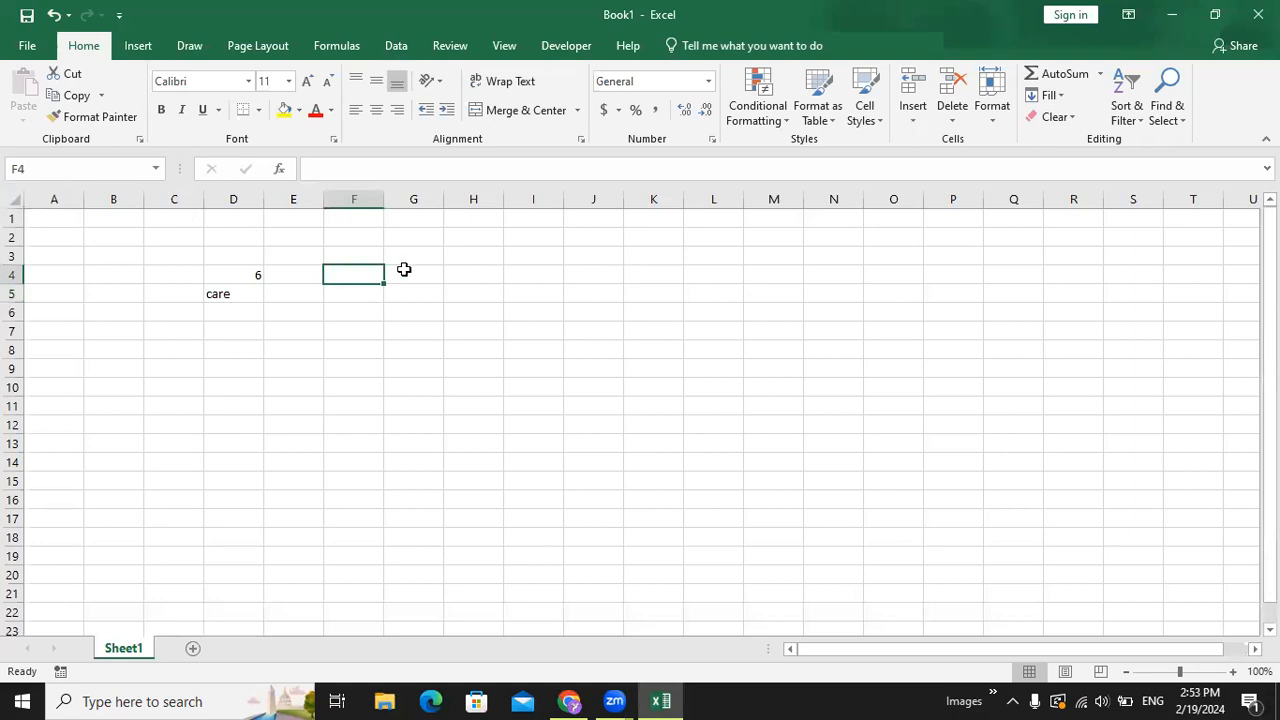
pyautogui.click(530, 331)
pyautogui.click(790, 273)
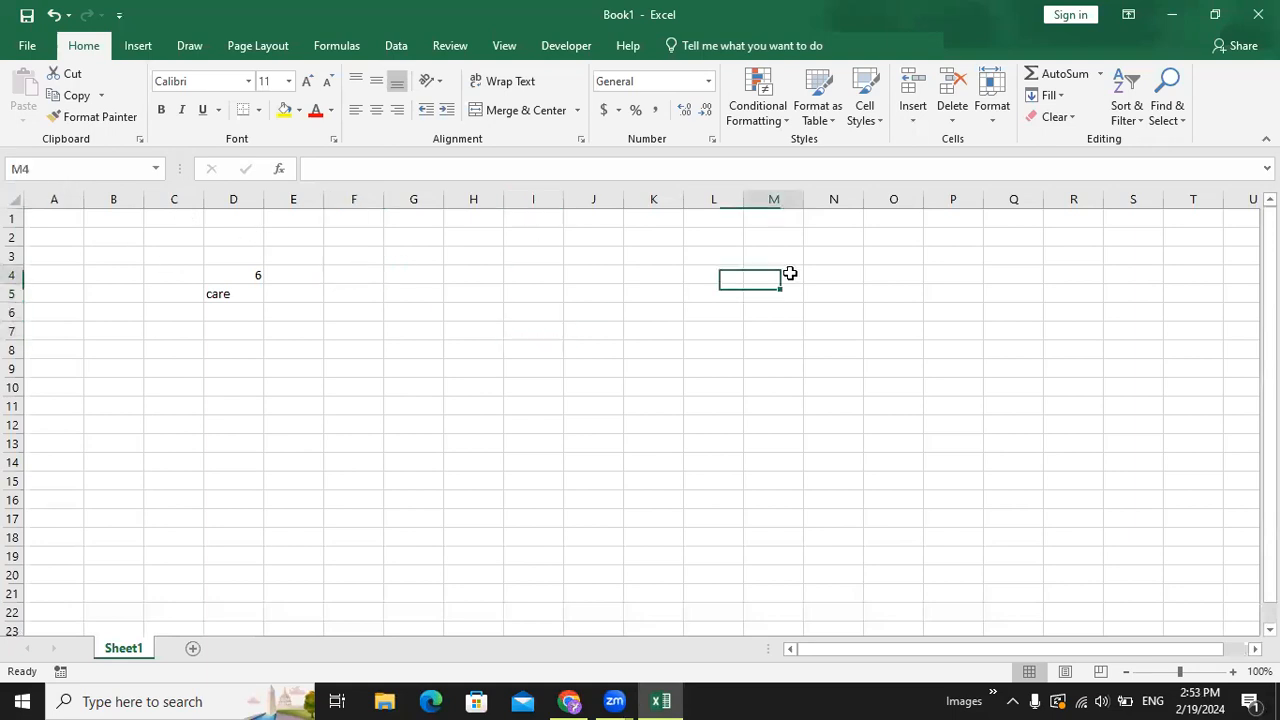
pyautogui.click(944, 370)
pyautogui.click(1012, 498)
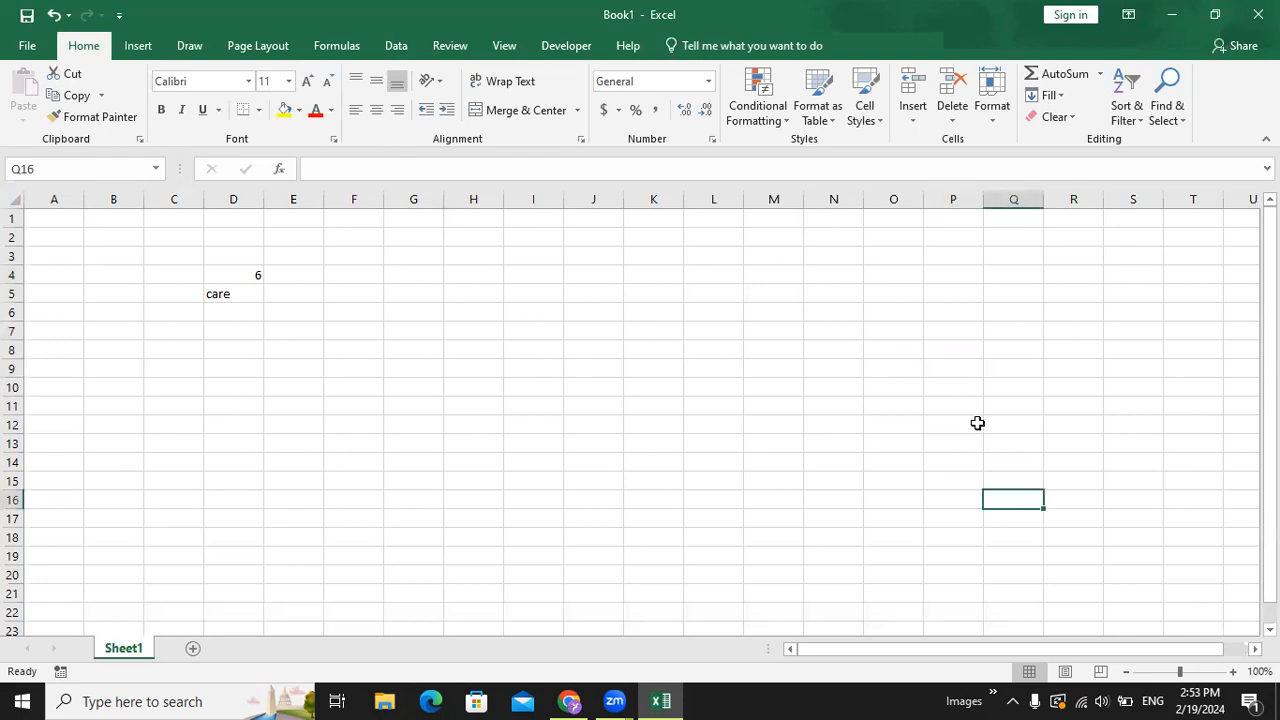
# Step: Clear the contents of the range C3:G9 and deselect it
pyautogui.moveTo(165, 258); pyautogui.dragTo(400, 365)
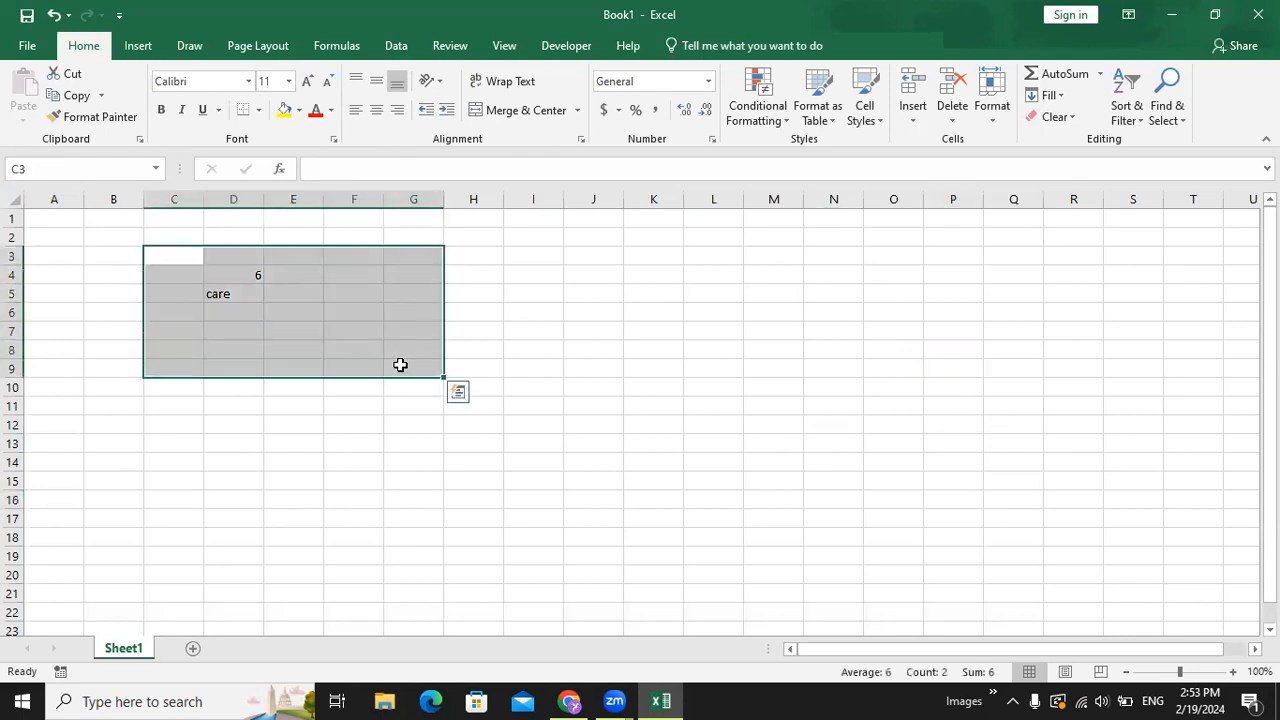
pyautogui.press('Delete')
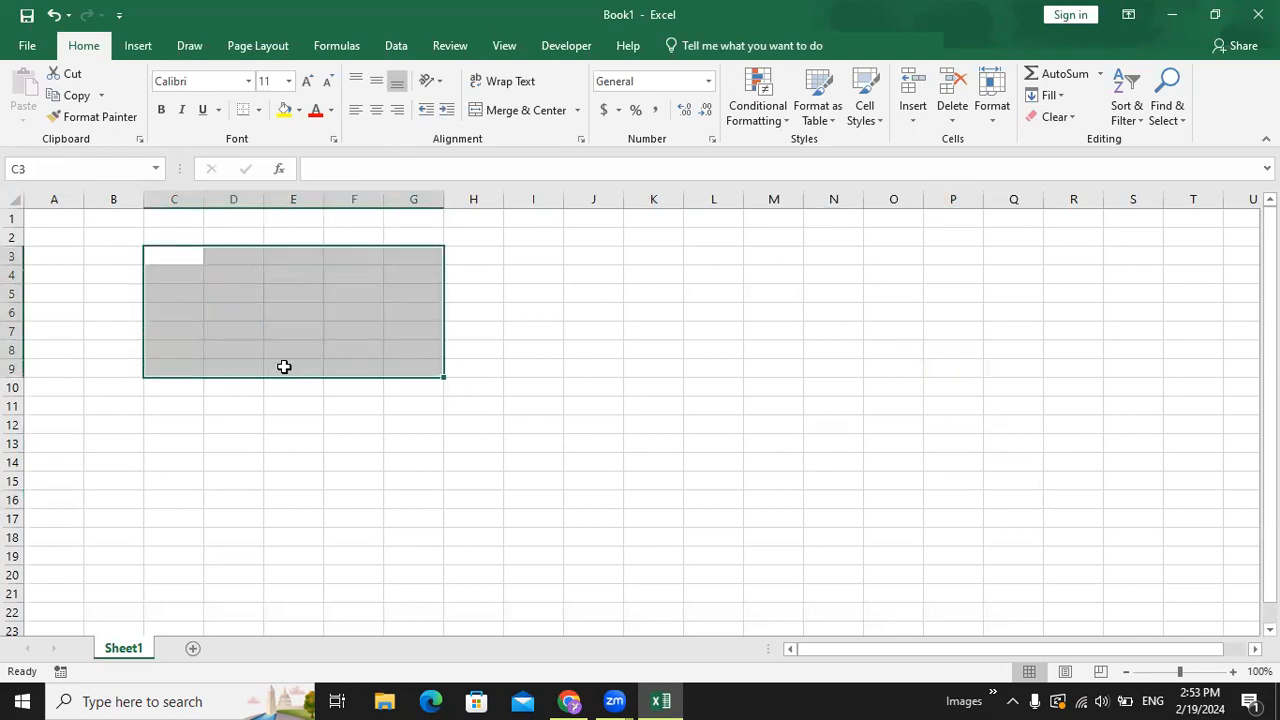
pyautogui.click(233, 537)
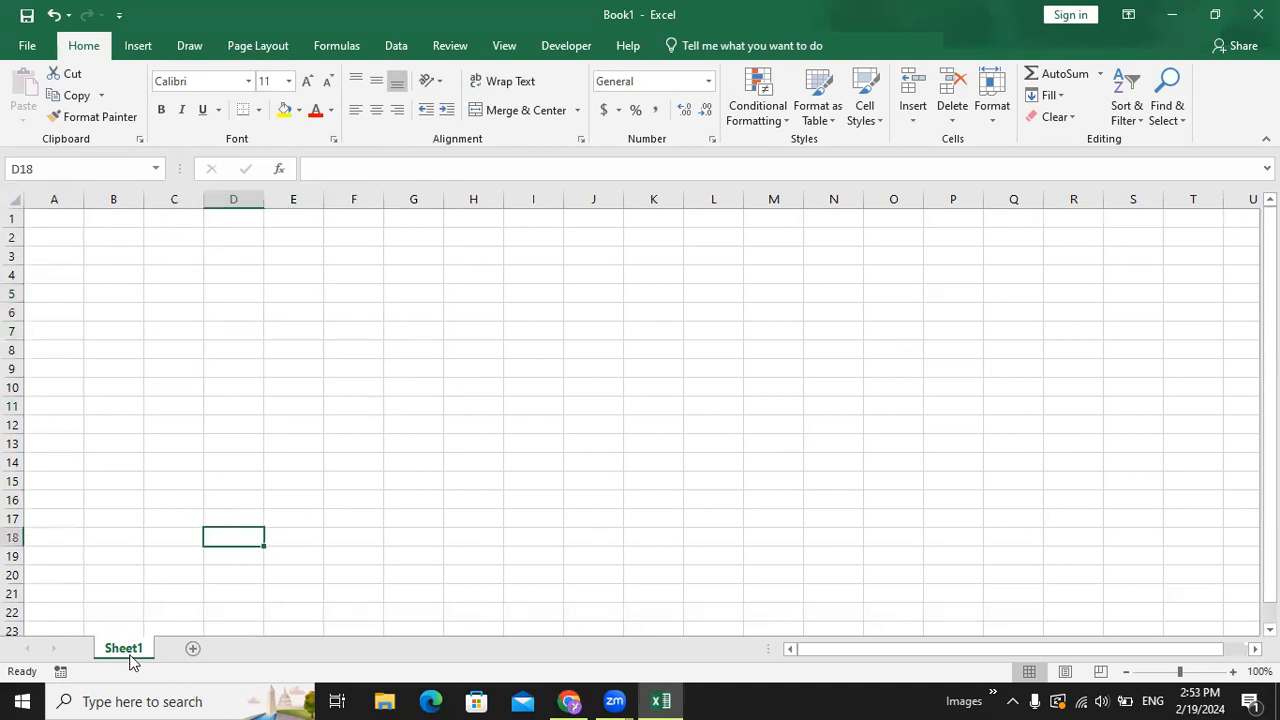
# Step: Add two new worksheets after Sheet1, return to Sheet1 and switch to the second sheet
pyautogui.click(193, 649)
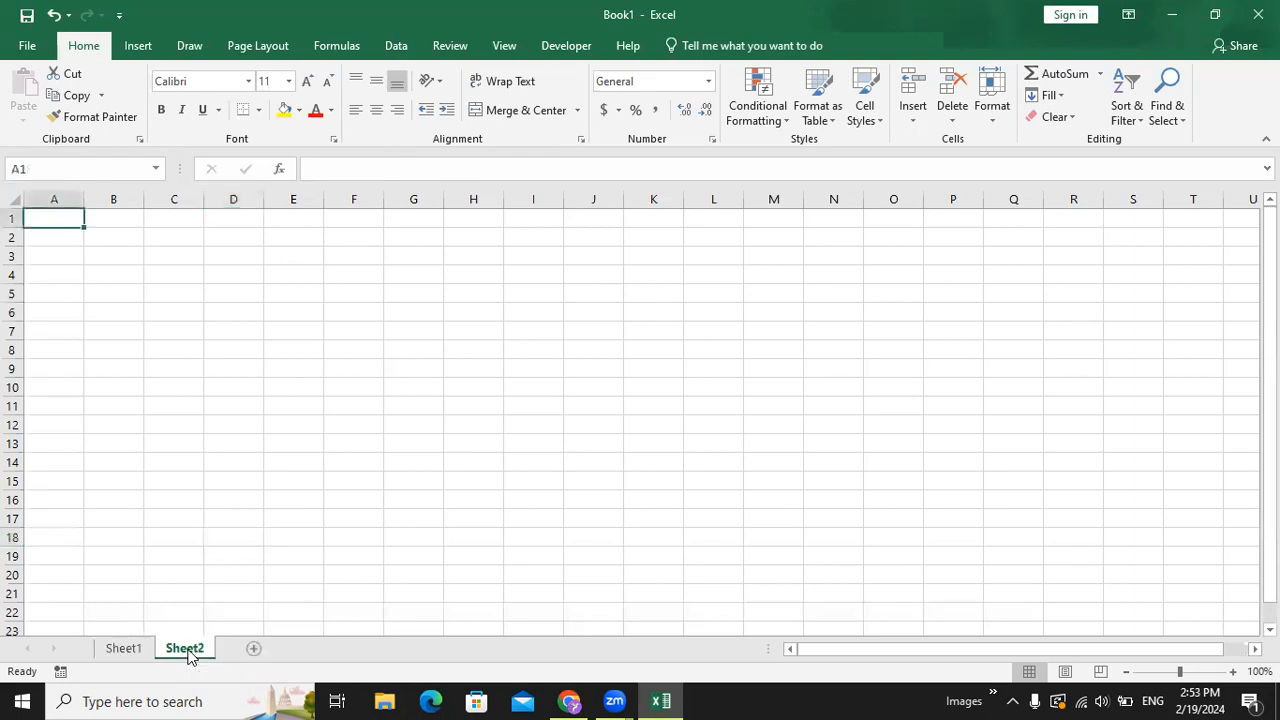
pyautogui.click(253, 649)
pyautogui.click(122, 650)
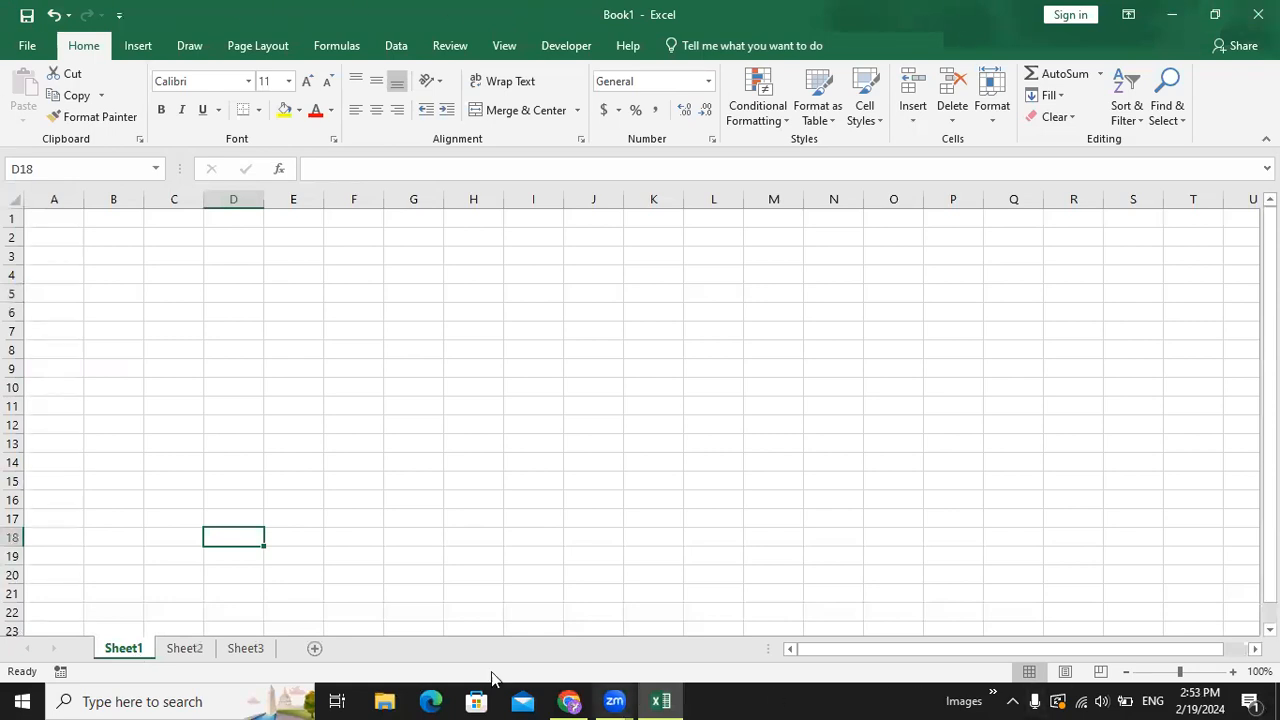
pyautogui.click(178, 654)
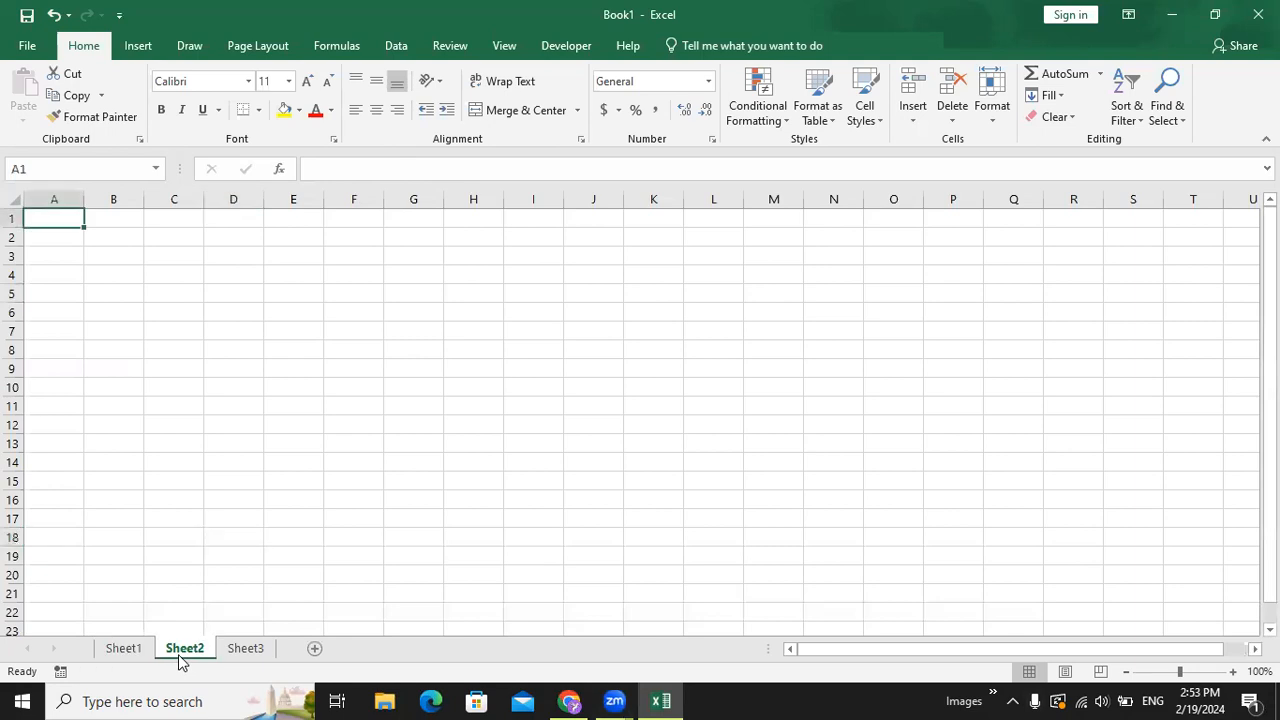
# Step: View Sheet3, then return to Sheet1 and set its zoom to 130%
pyautogui.click(251, 654)
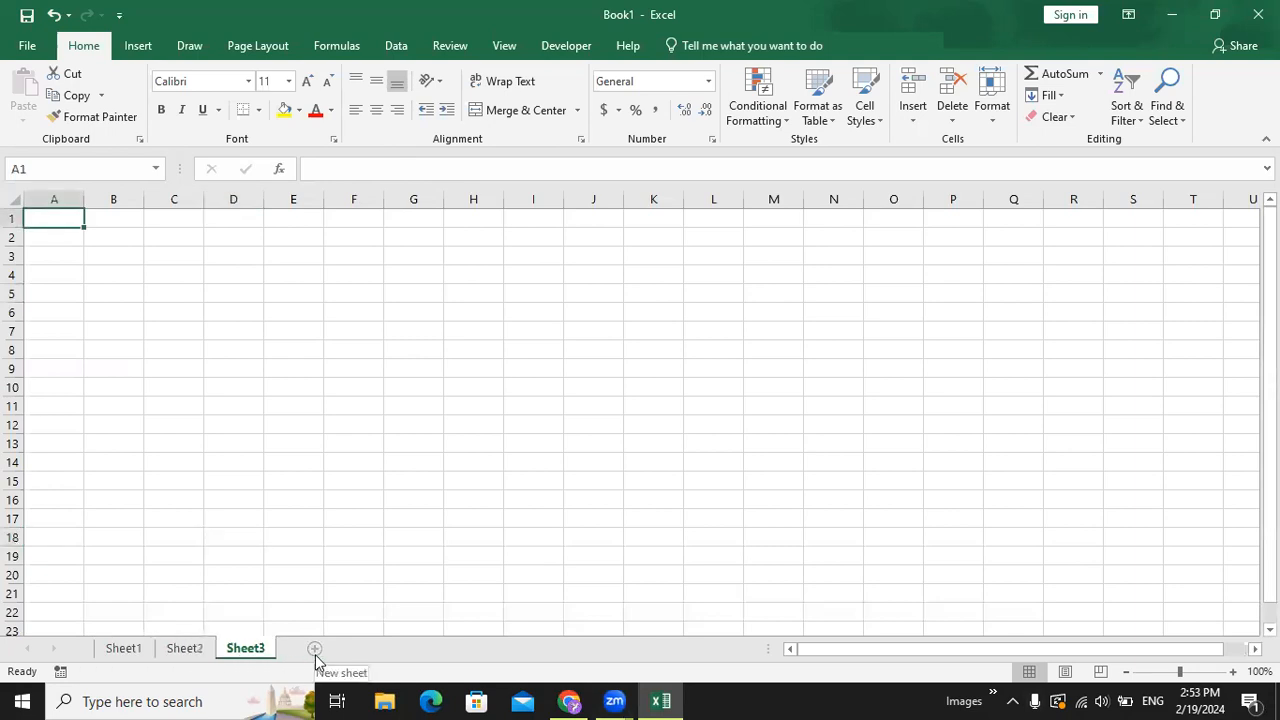
pyautogui.click(120, 652)
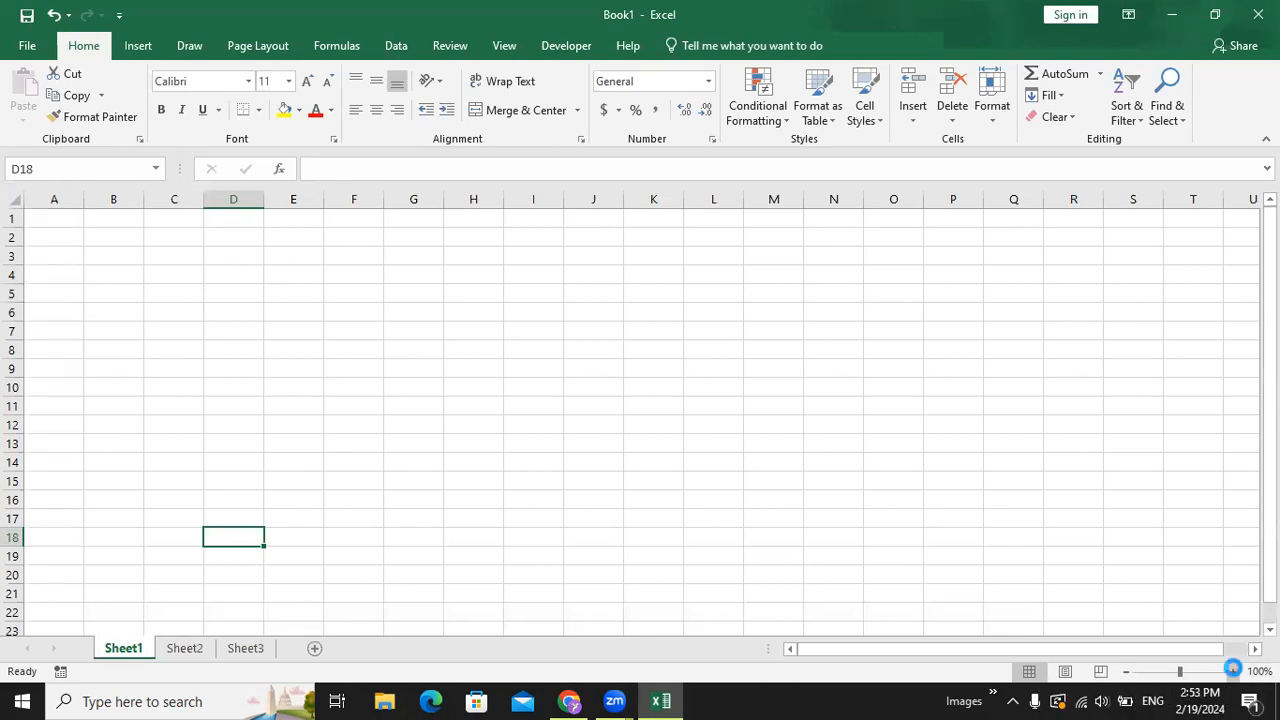
pyautogui.click(1233, 672)
pyautogui.click(1233, 672)
pyautogui.click(1233, 672)
pyautogui.click(1233, 672)
pyautogui.click(1233, 672)
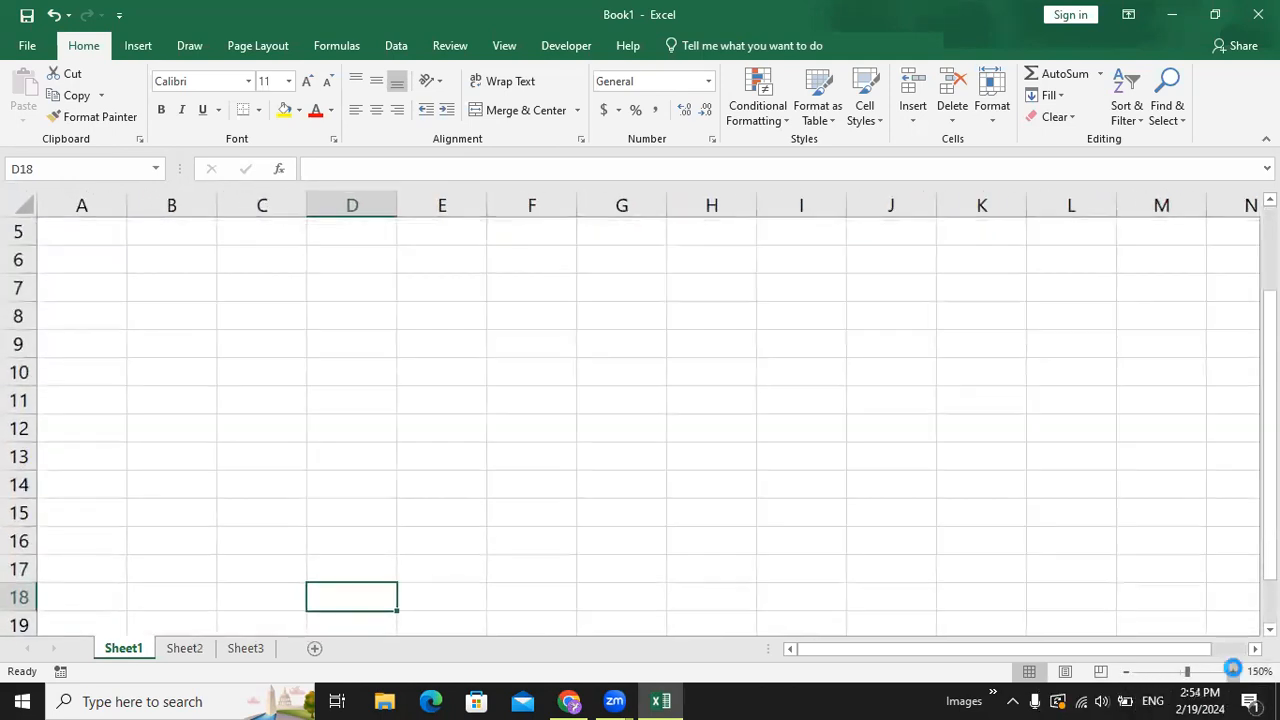
pyautogui.click(1233, 672)
pyautogui.click(1128, 672)
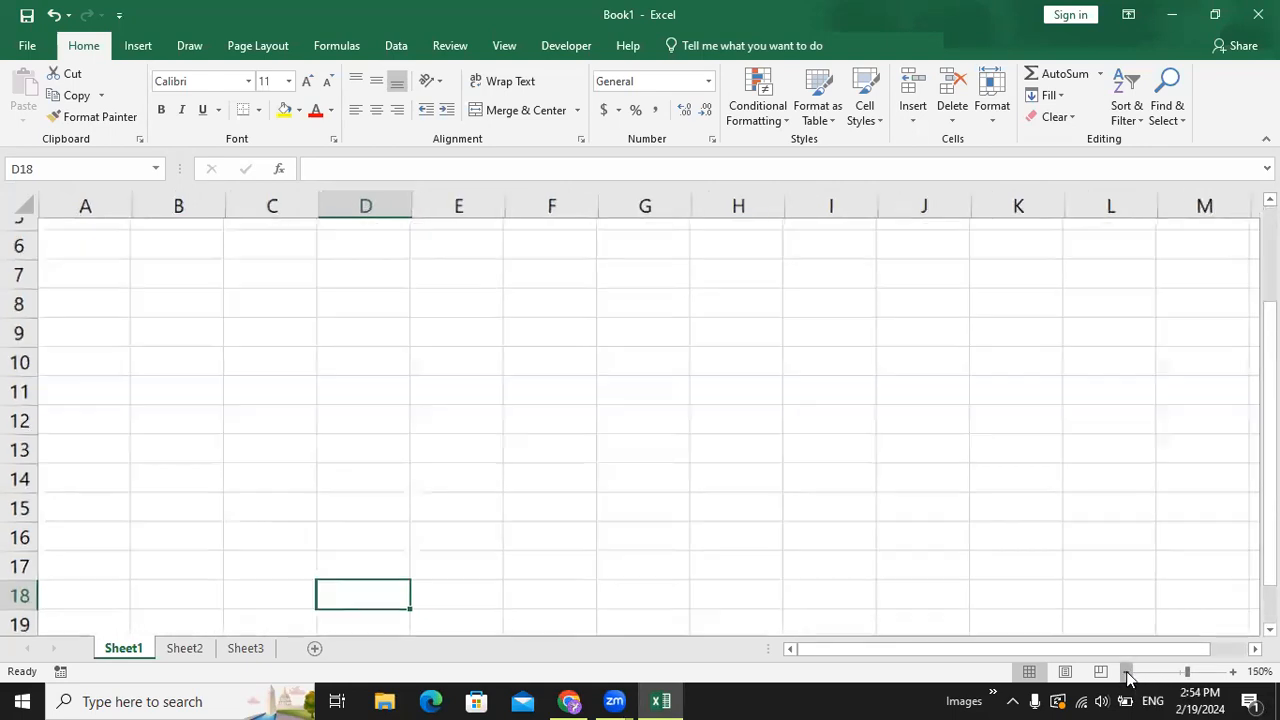
pyautogui.click(1128, 672)
pyautogui.click(1128, 672)
pyautogui.click(1128, 672)
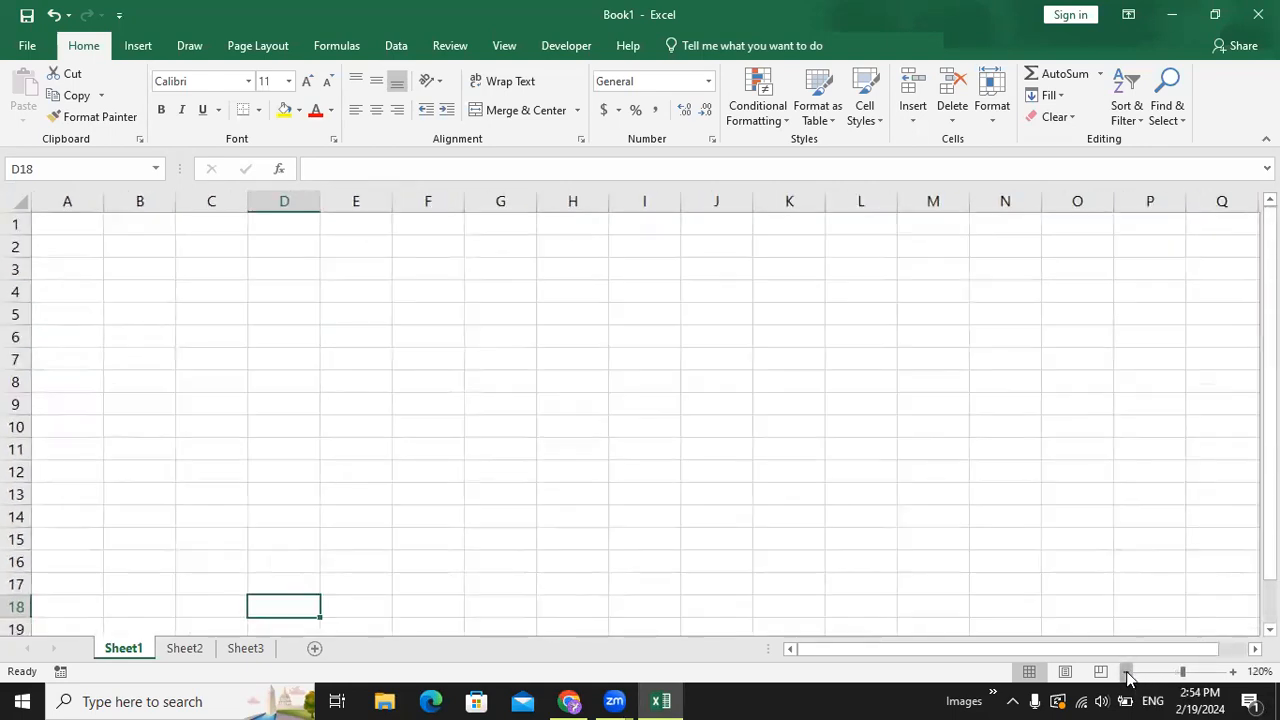
pyautogui.click(1128, 672)
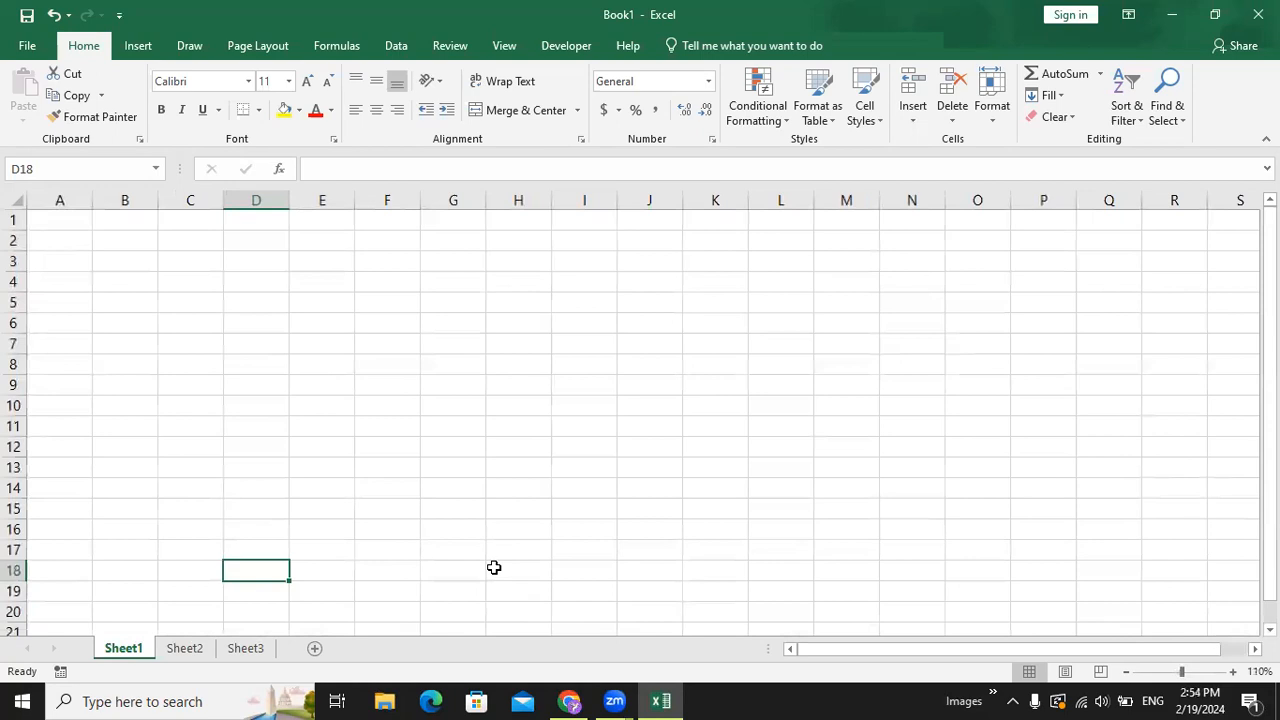
pyautogui.click(1232, 672)
pyautogui.click(1232, 672)
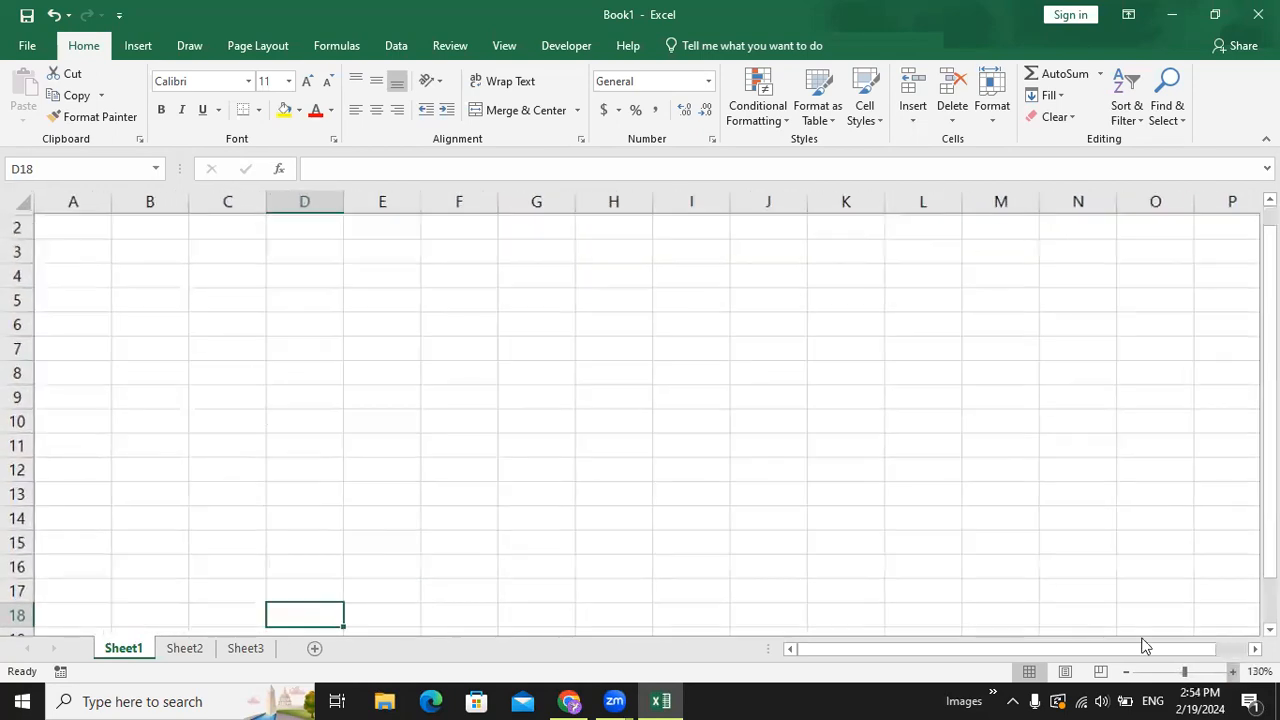
pyautogui.scroll(1, 406, 386)
pyautogui.click(157, 257)
pyautogui.click(199, 292)
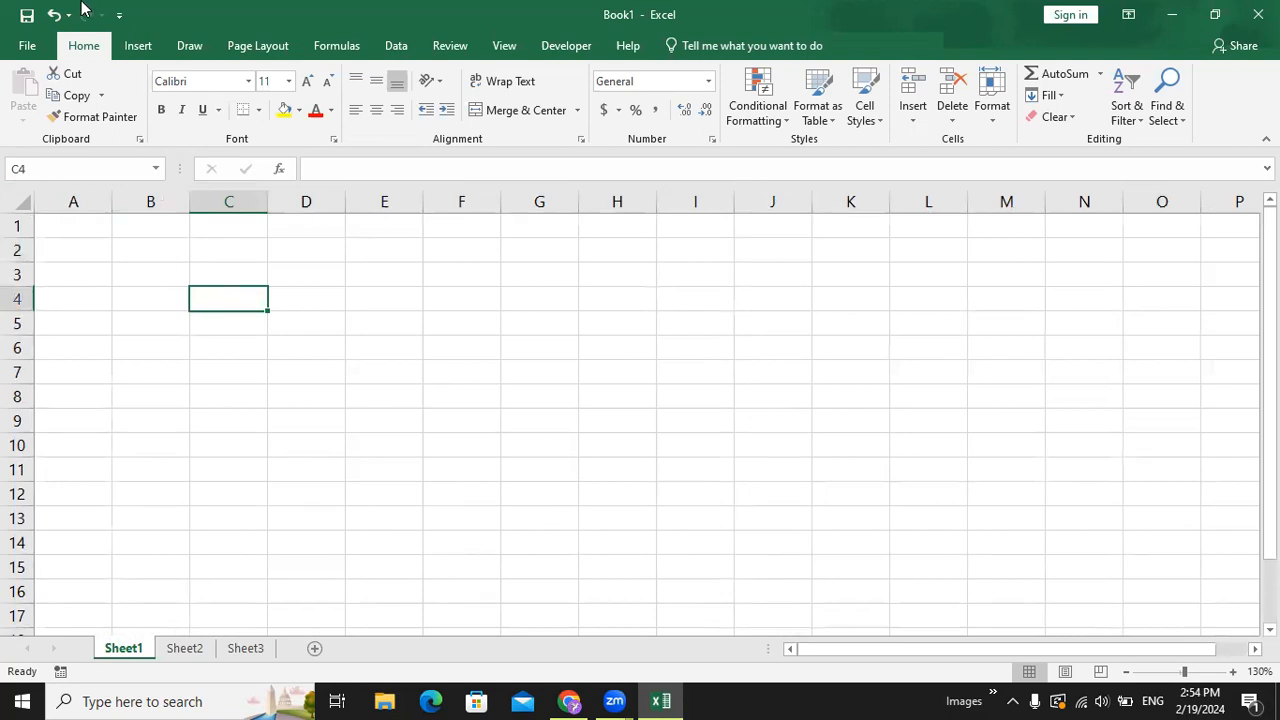
pyautogui.click(200, 397)
pyautogui.click(168, 270)
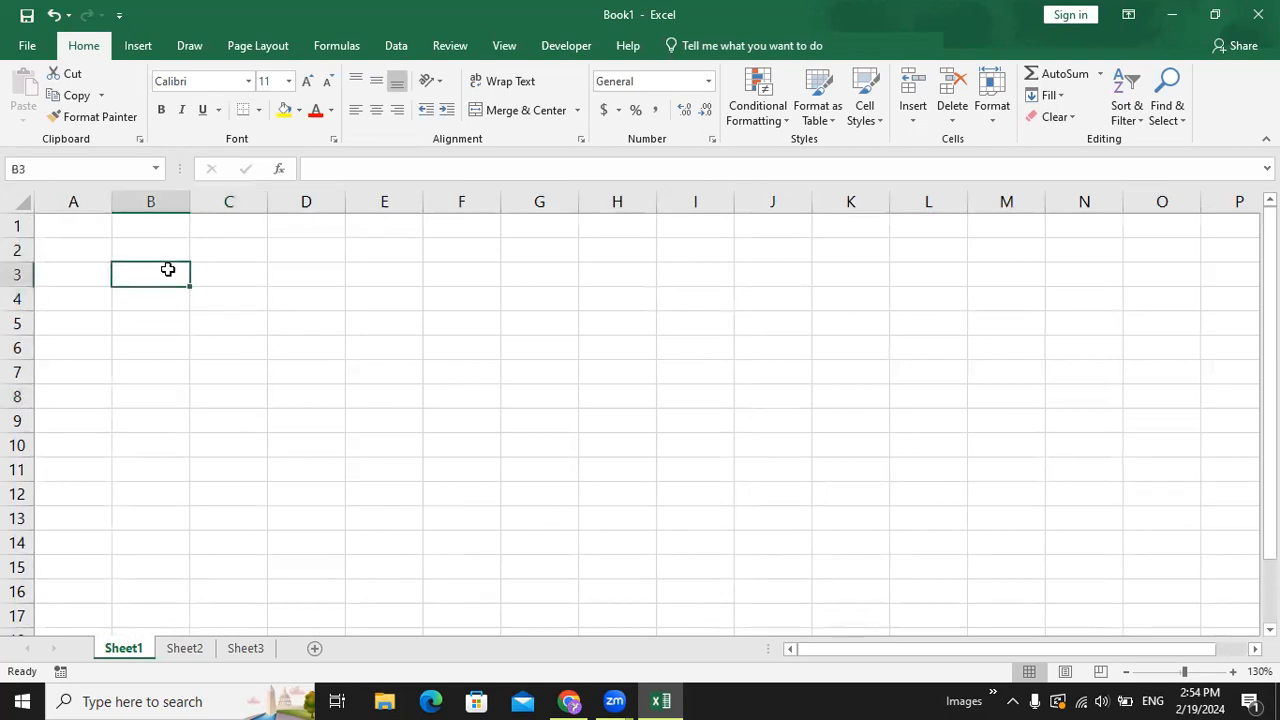
pyautogui.click(171, 253)
pyautogui.click(177, 278)
pyautogui.click(187, 327)
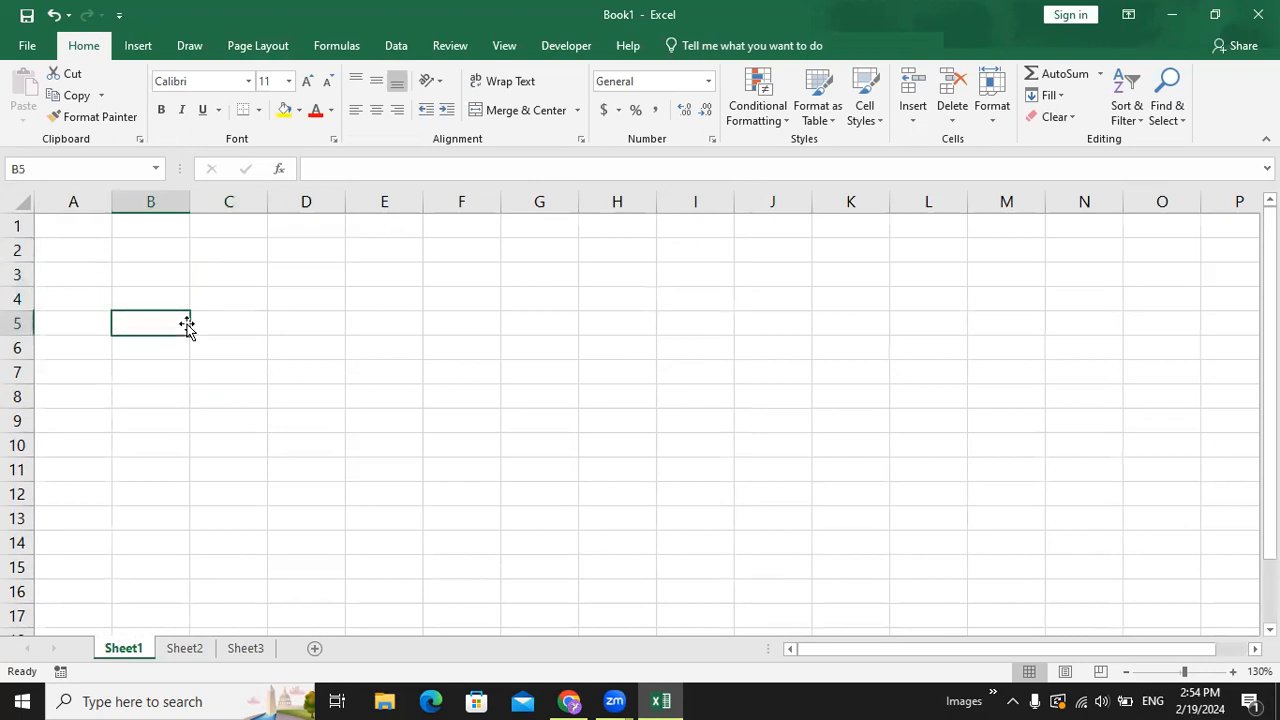
pyautogui.click(196, 270)
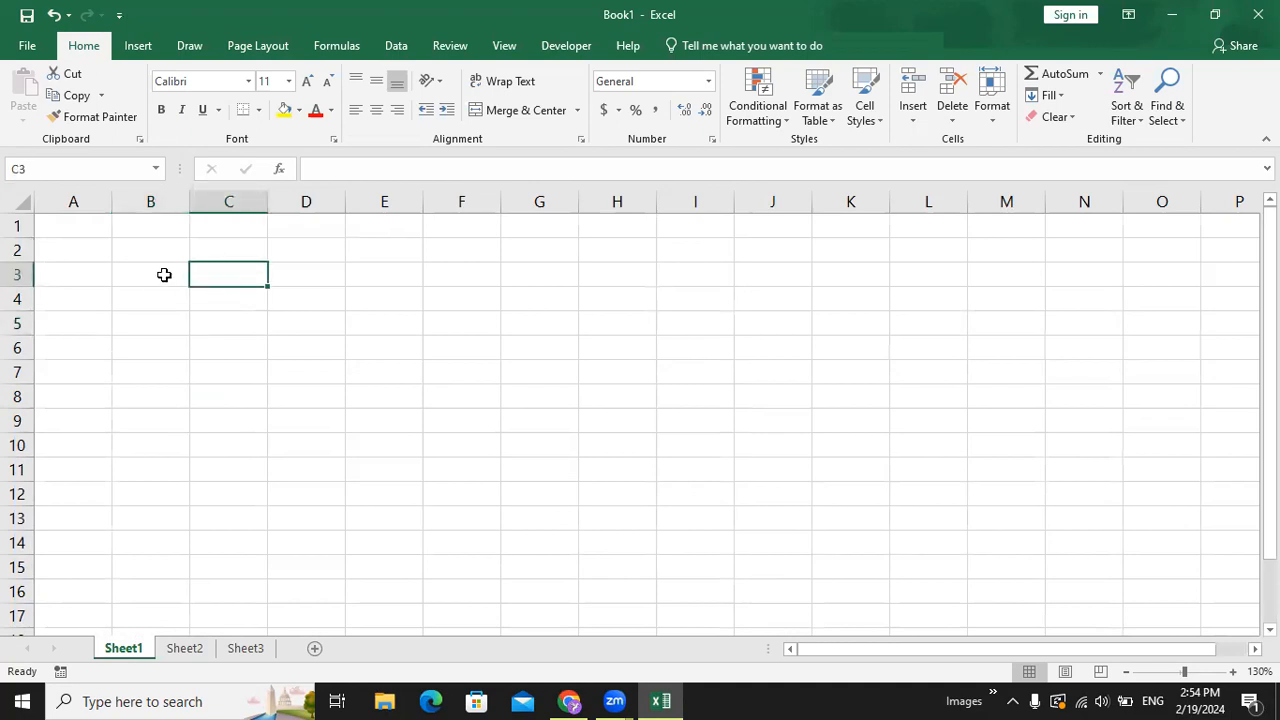
pyautogui.click(155, 250)
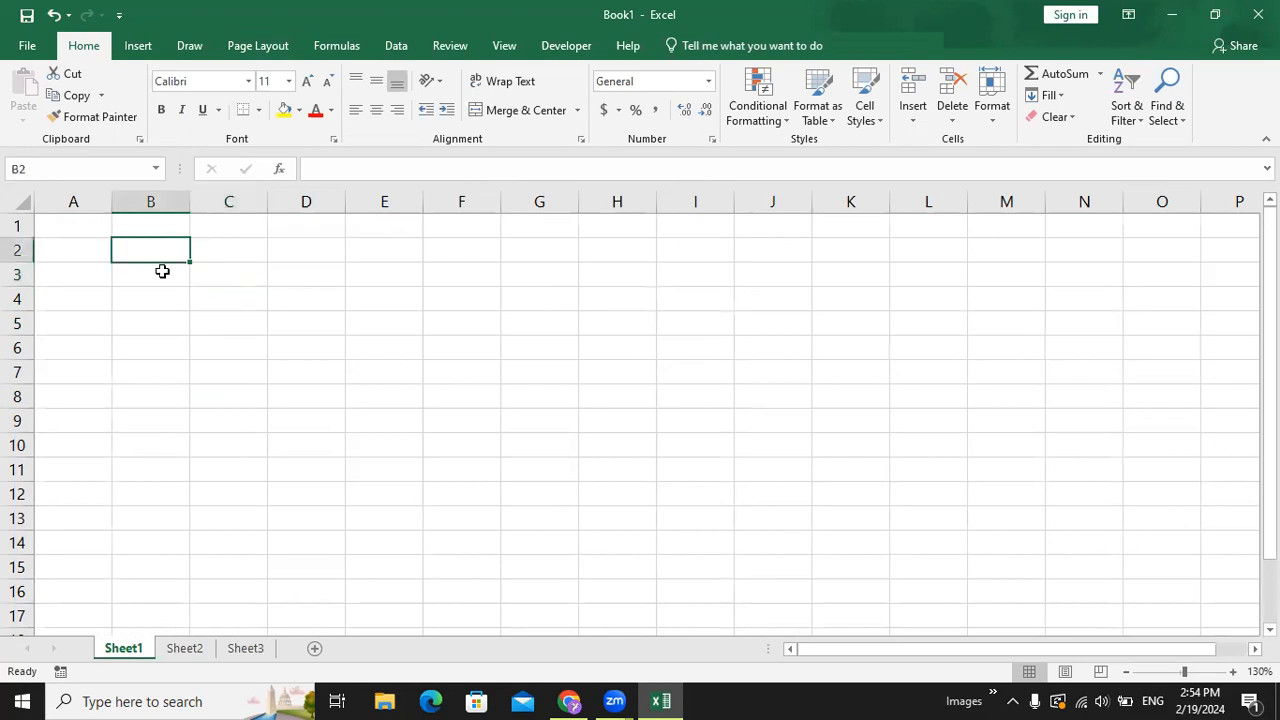
pyautogui.click(217, 364)
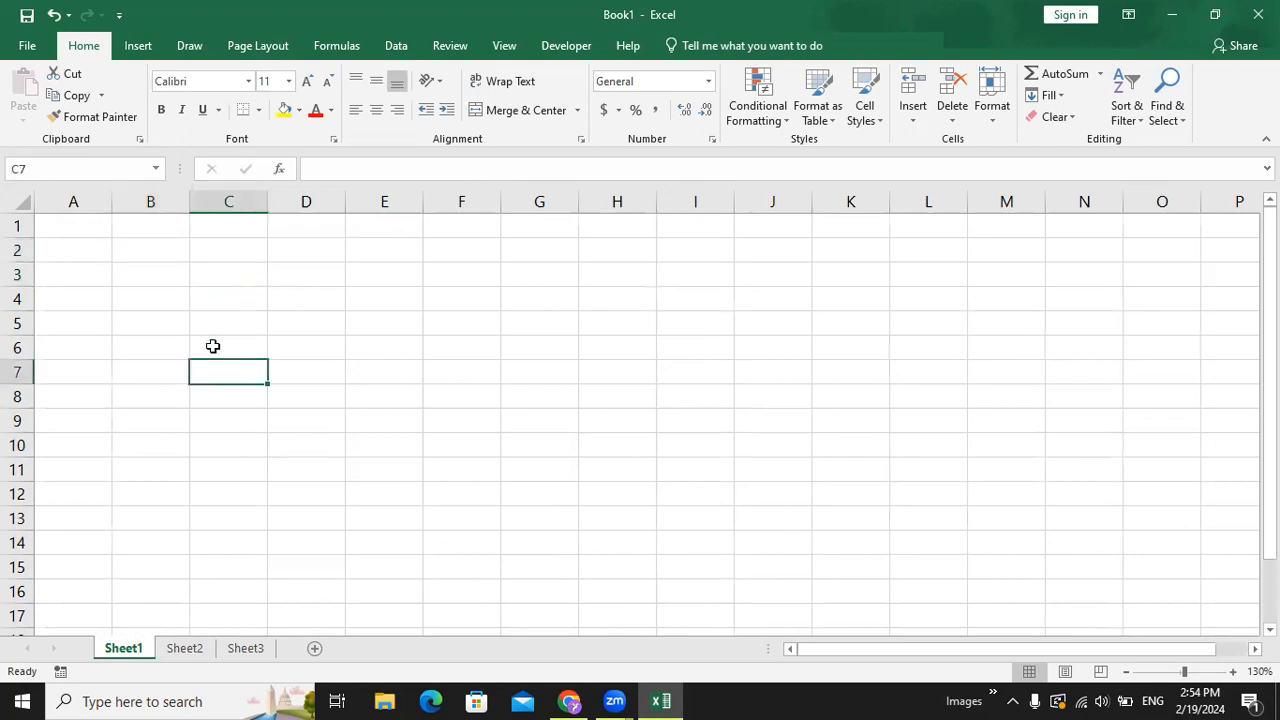
pyautogui.click(170, 234)
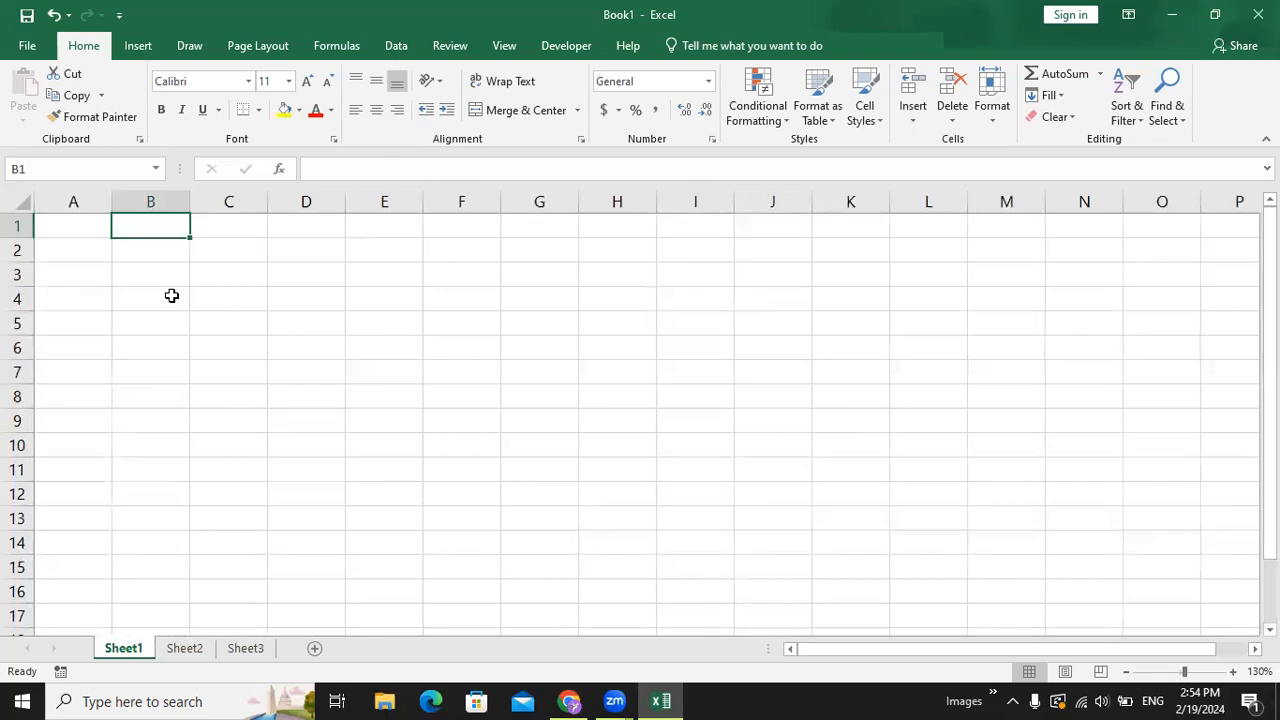
# Step: Enter the title "Student Marksheet" in cell C3 of Sheet1
pyautogui.click(171, 296)
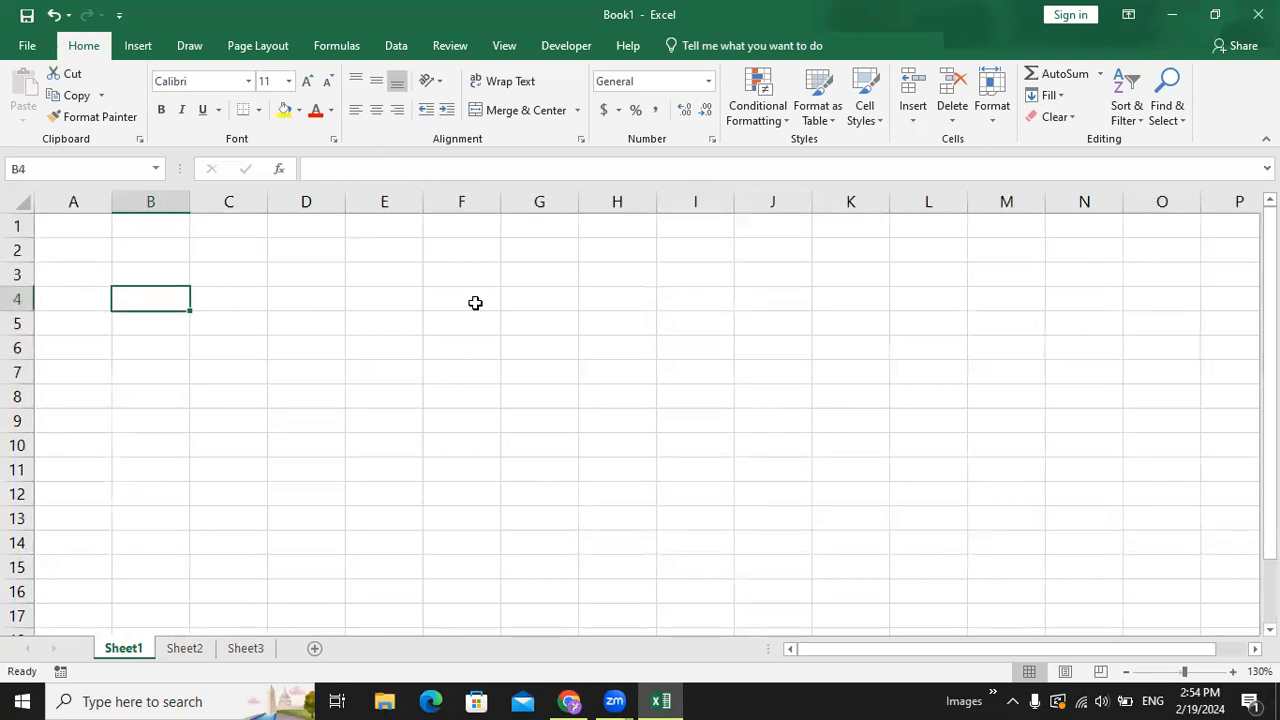
pyautogui.press('Right')
pyautogui.press('Up')
pyautogui.write('Student')
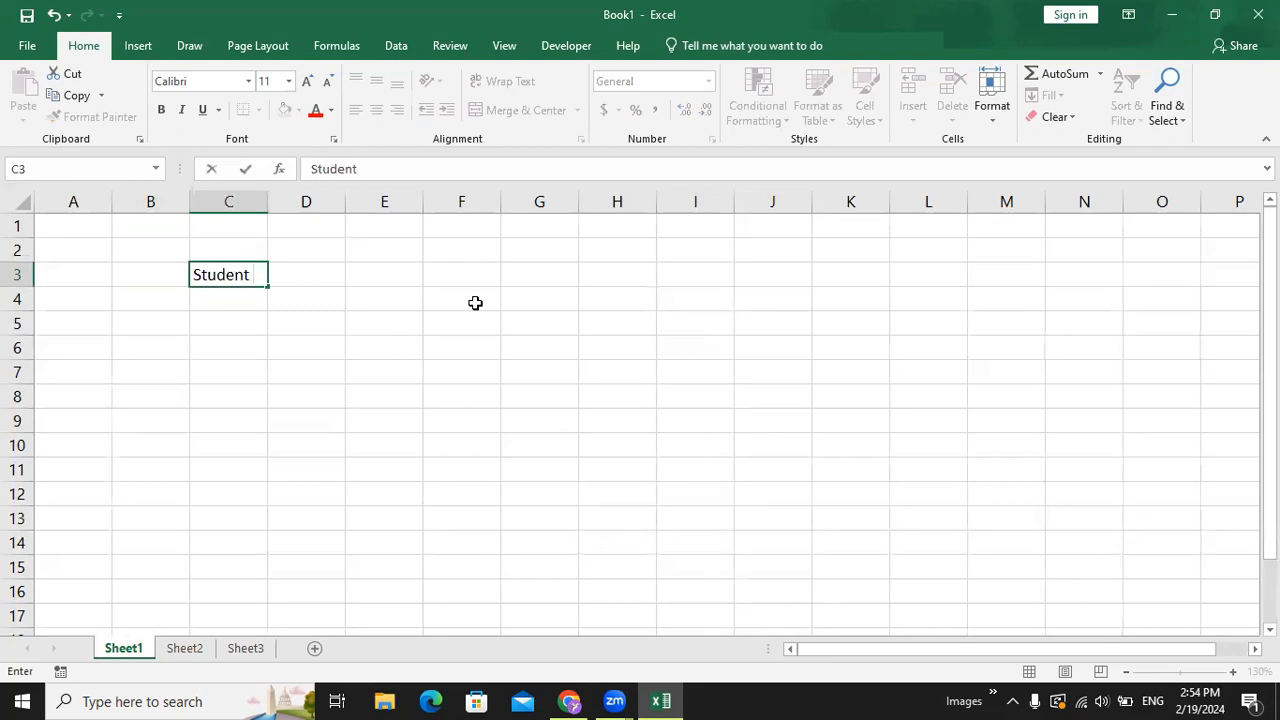
pyautogui.write(' Marksheet')
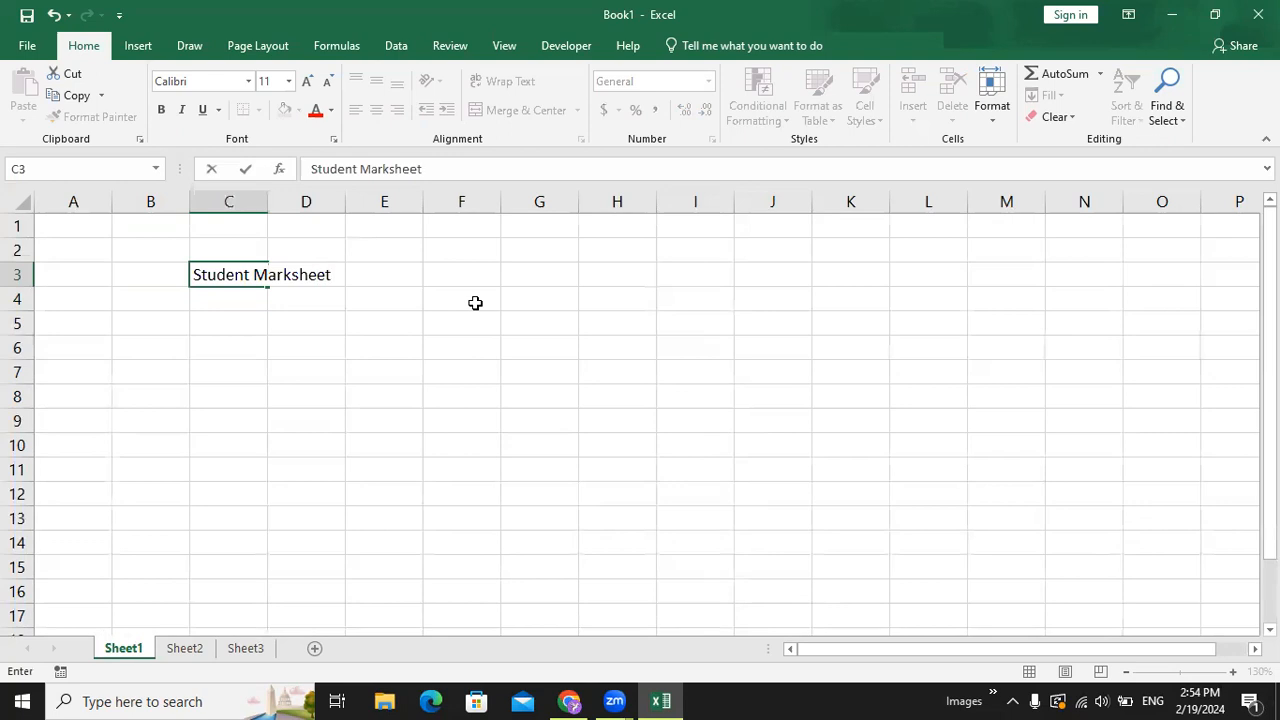
pyautogui.press('Return')
# Step: Append the word "Report" to the title text in cell C3
pyautogui.press('Up')
pyautogui.press('F2')
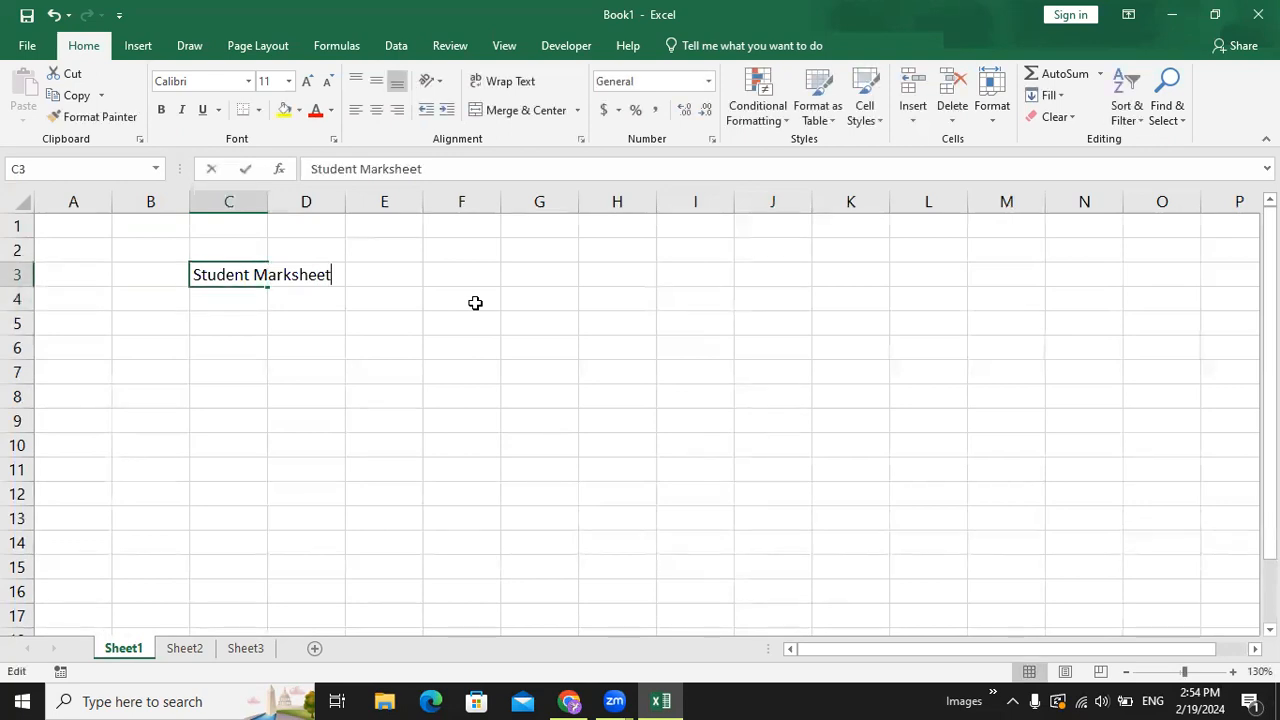
pyautogui.write('Report')
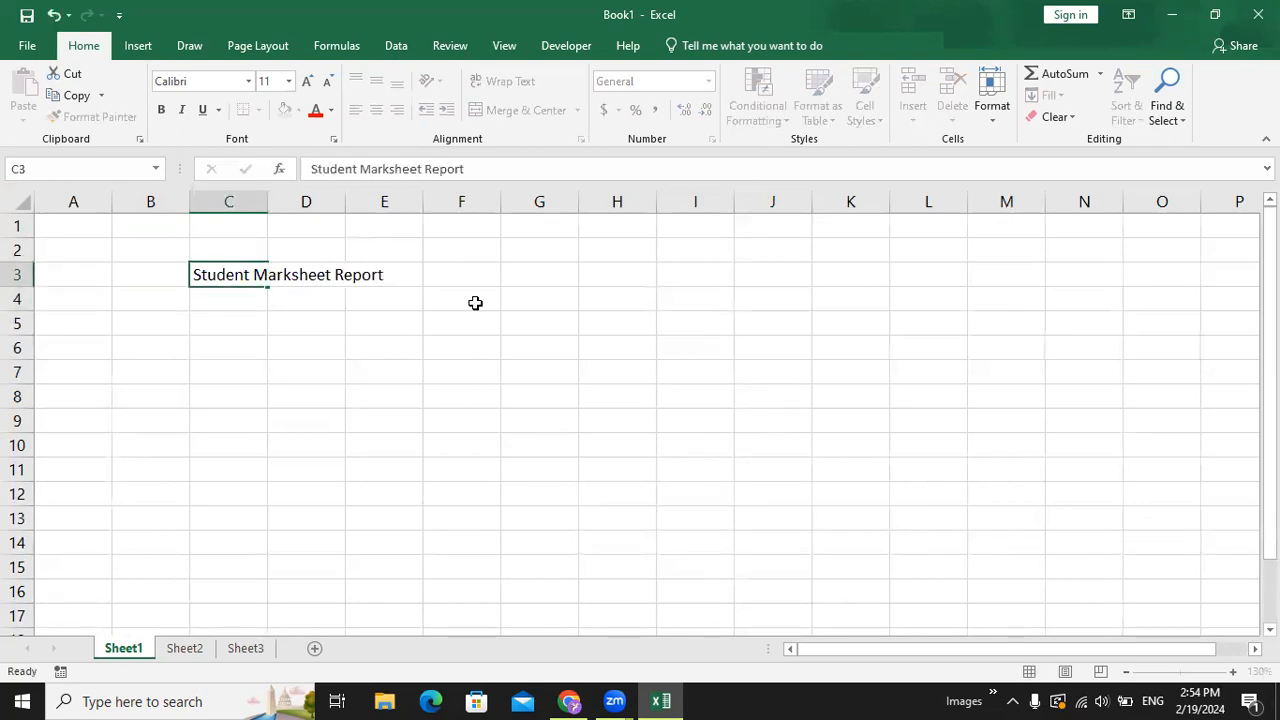
pyautogui.press('Return')
# Step: Enter the column headers Name, Maths and Hindi in cells A5 to C5
pyautogui.press('Down')
pyautogui.press('Left')
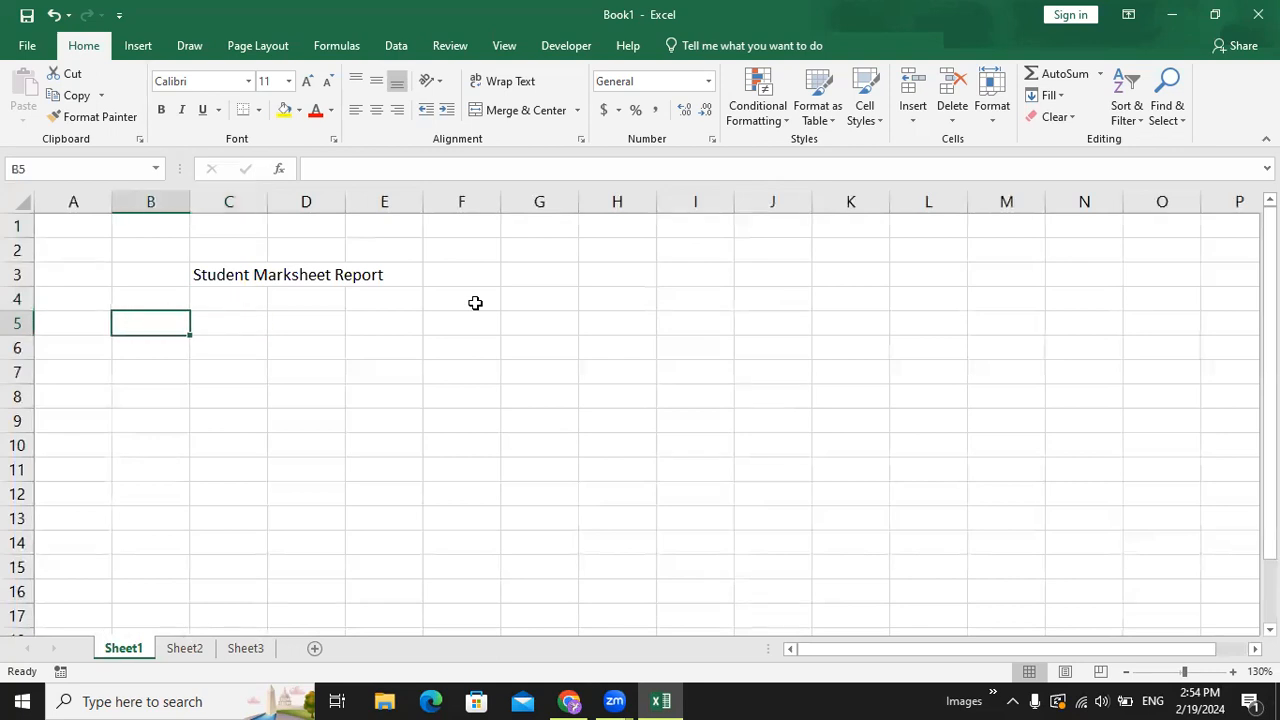
pyautogui.press('Left')
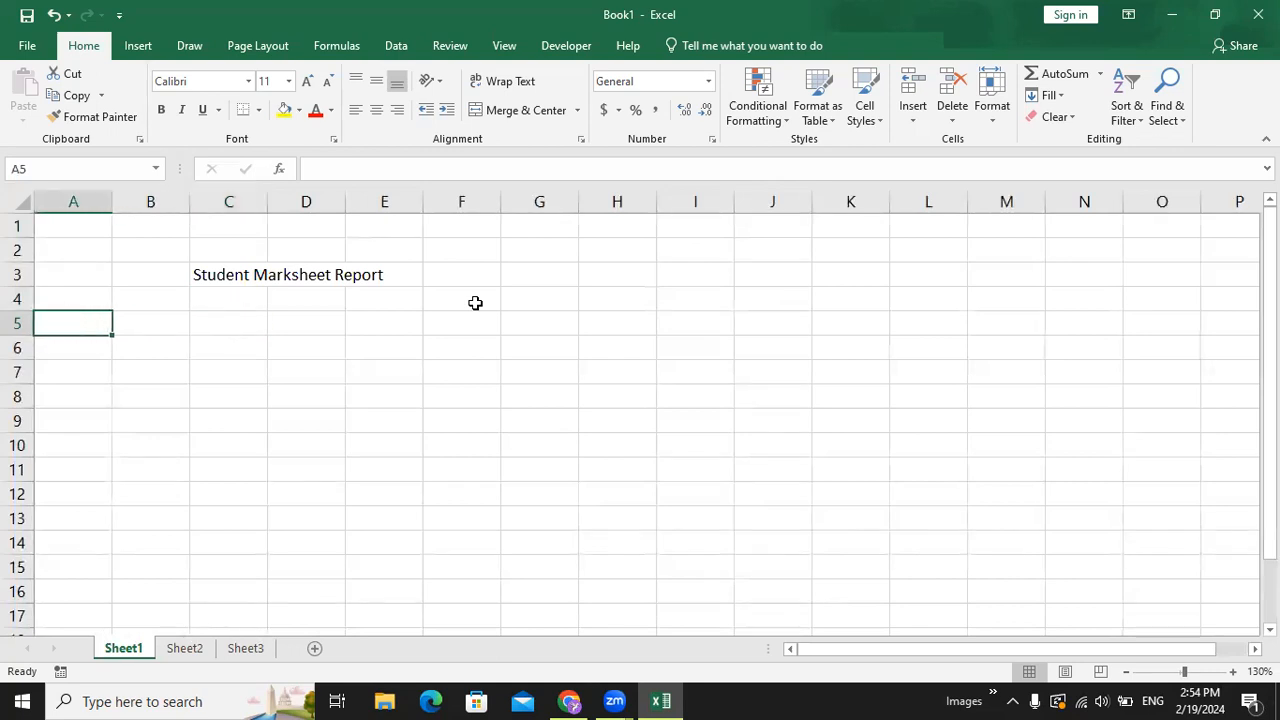
pyautogui.write('Name')
pyautogui.press('Tab')
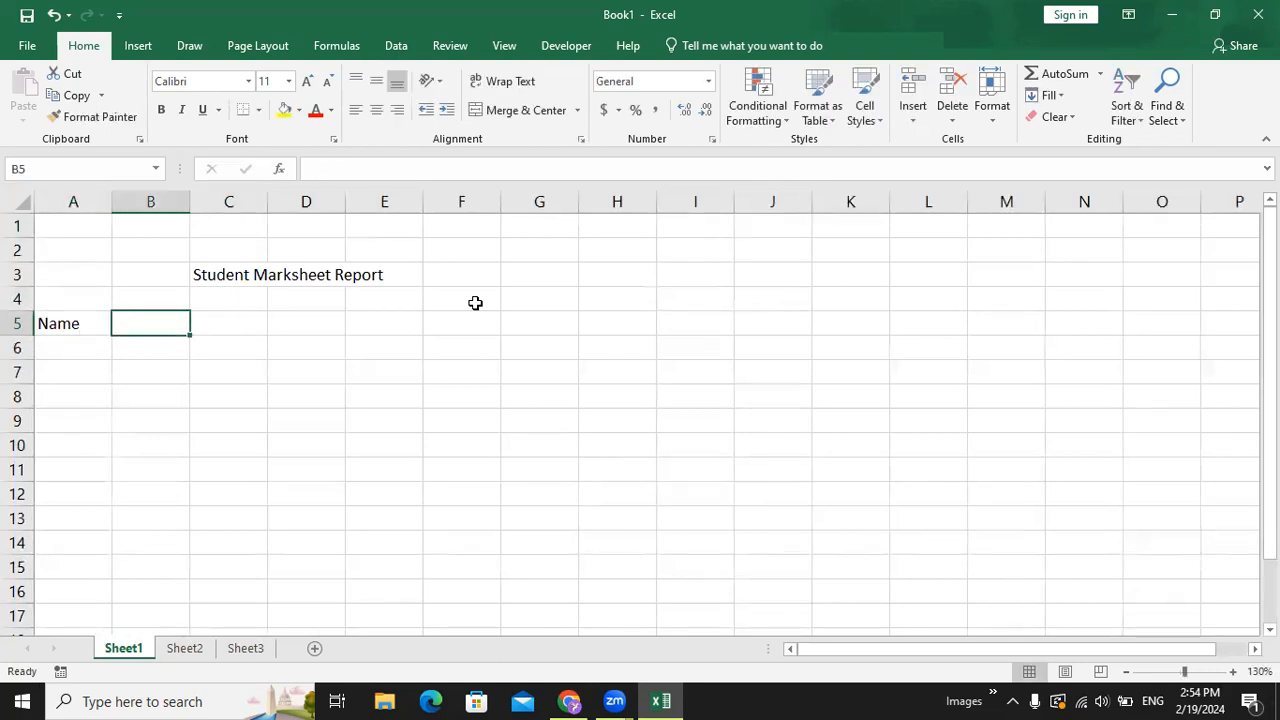
pyautogui.write('Maths')
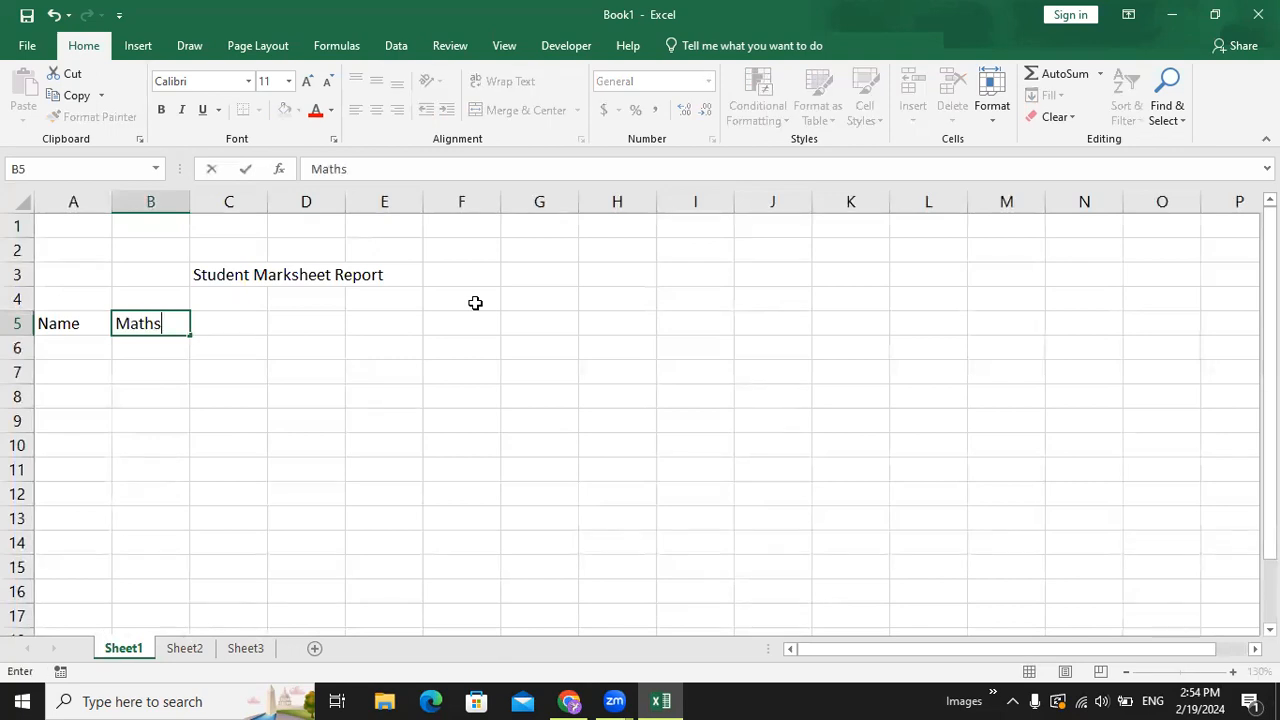
pyautogui.press('Tab')
pyautogui.write('Hindi')
pyautogui.hotkey('ctrl', 'Return')
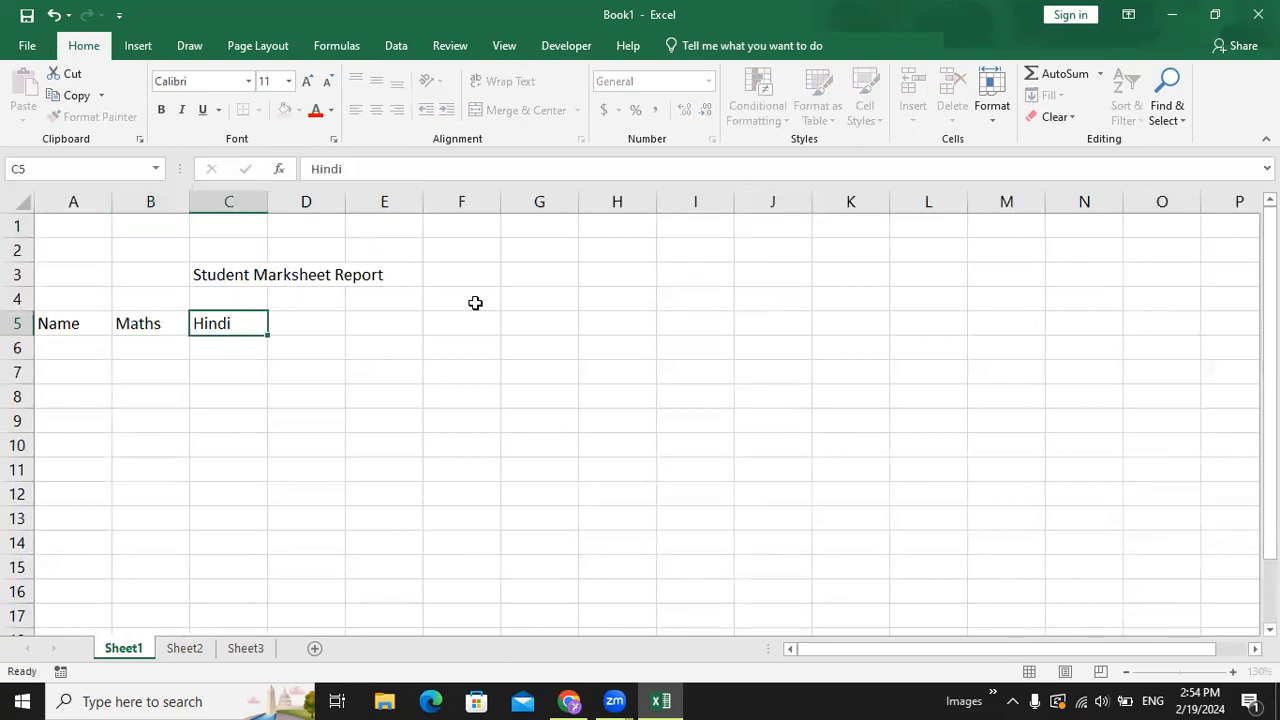
# Step: Continue the header row with the subjects Eng in D5 and His in E5
pyautogui.press('Tab')
pyautogui.write('Eng')
pyautogui.press('Tab')
pyautogui.write('His')
pyautogui.press('Tab')
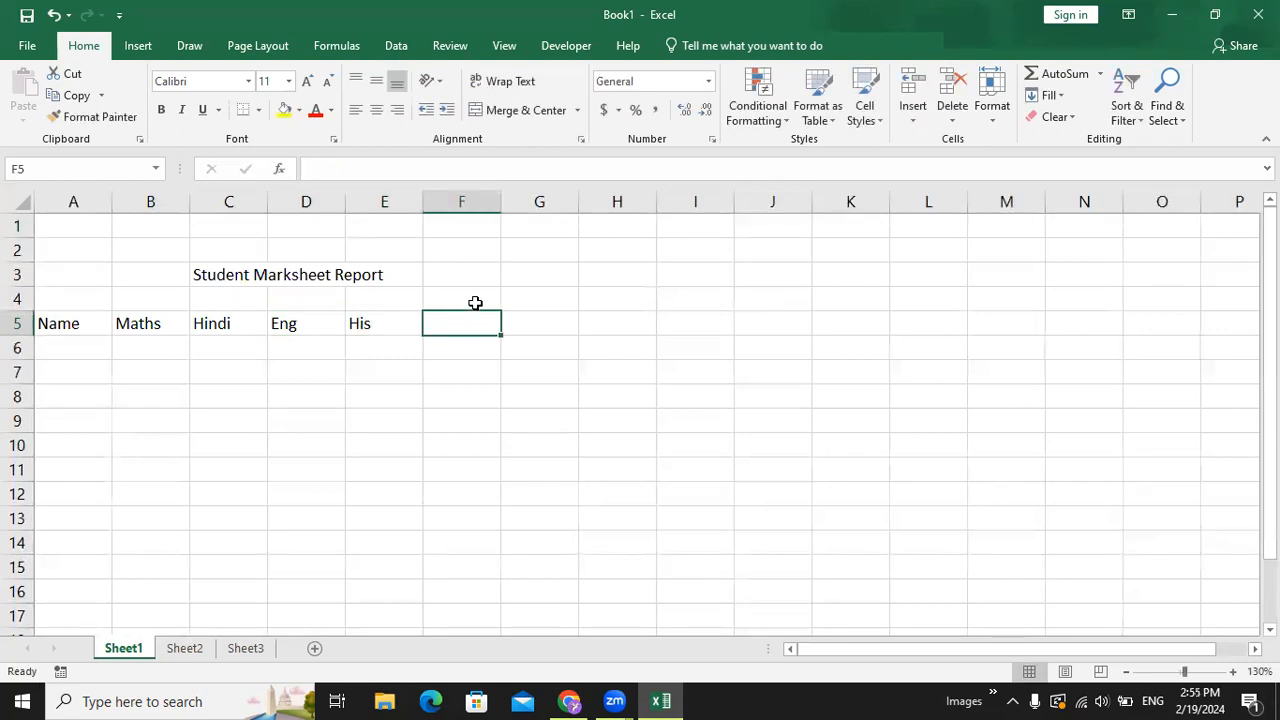
# Step: Add the calculation headers Total, Average, Min and Max in cells F5 to I5
pyautogui.write('Total')
pyautogui.press('Tab')
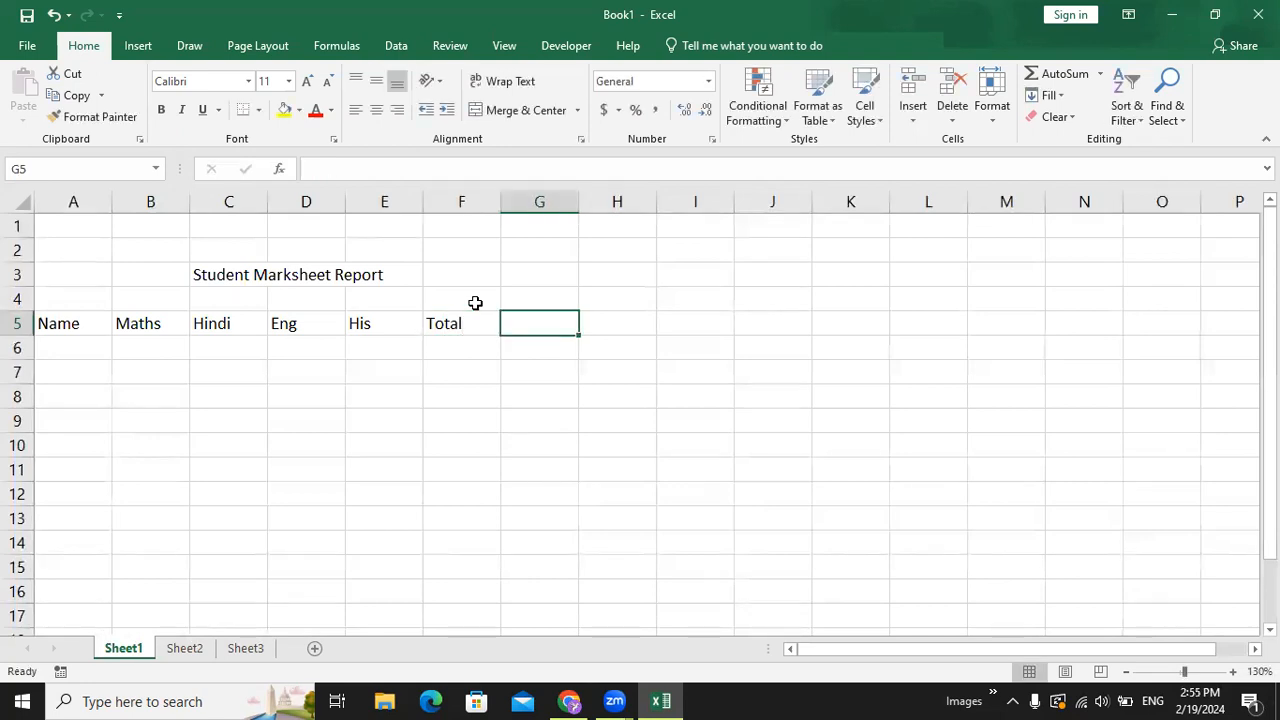
pyautogui.write('Average')
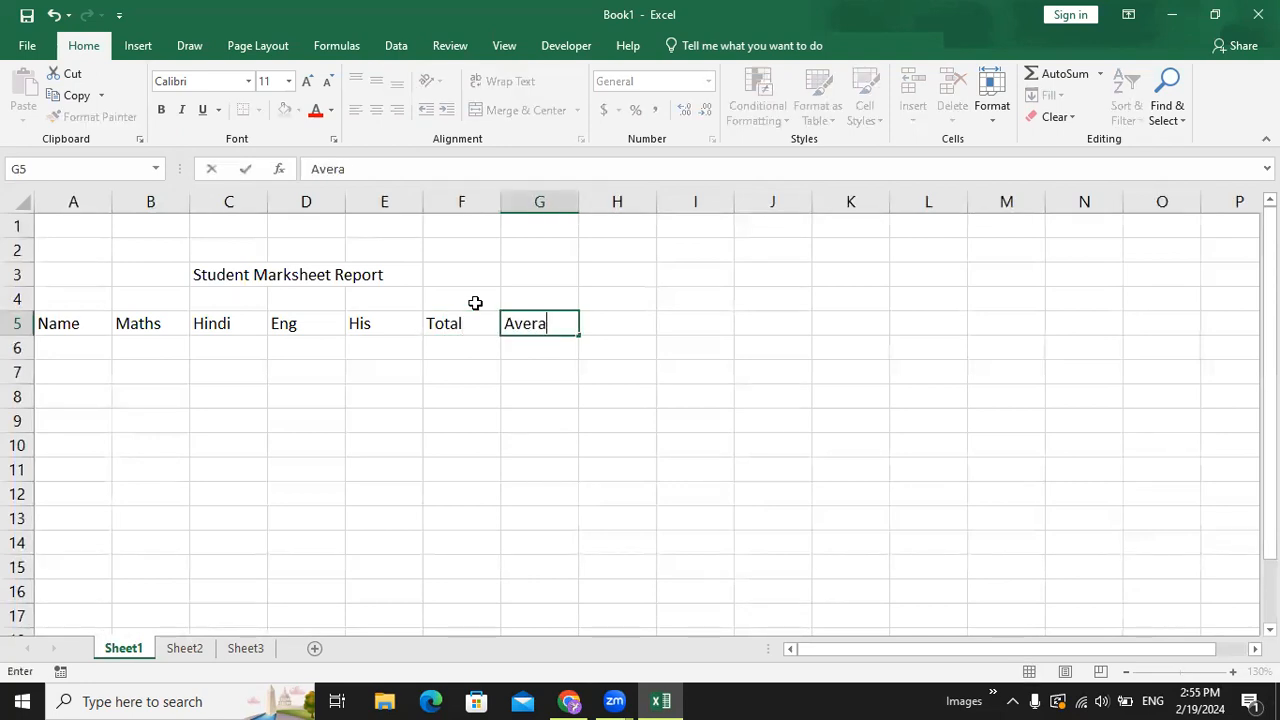
pyautogui.press('Tab')
pyautogui.write('Min')
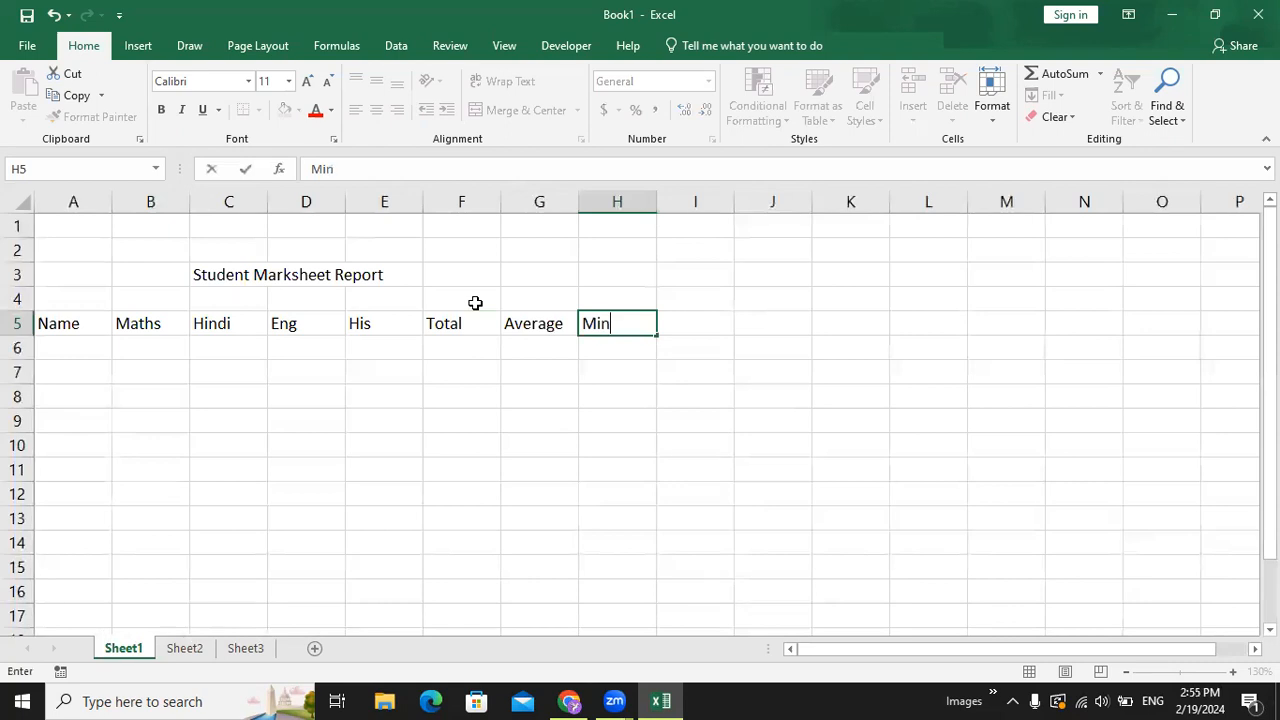
pyautogui.press('Tab')
pyautogui.write('Max')
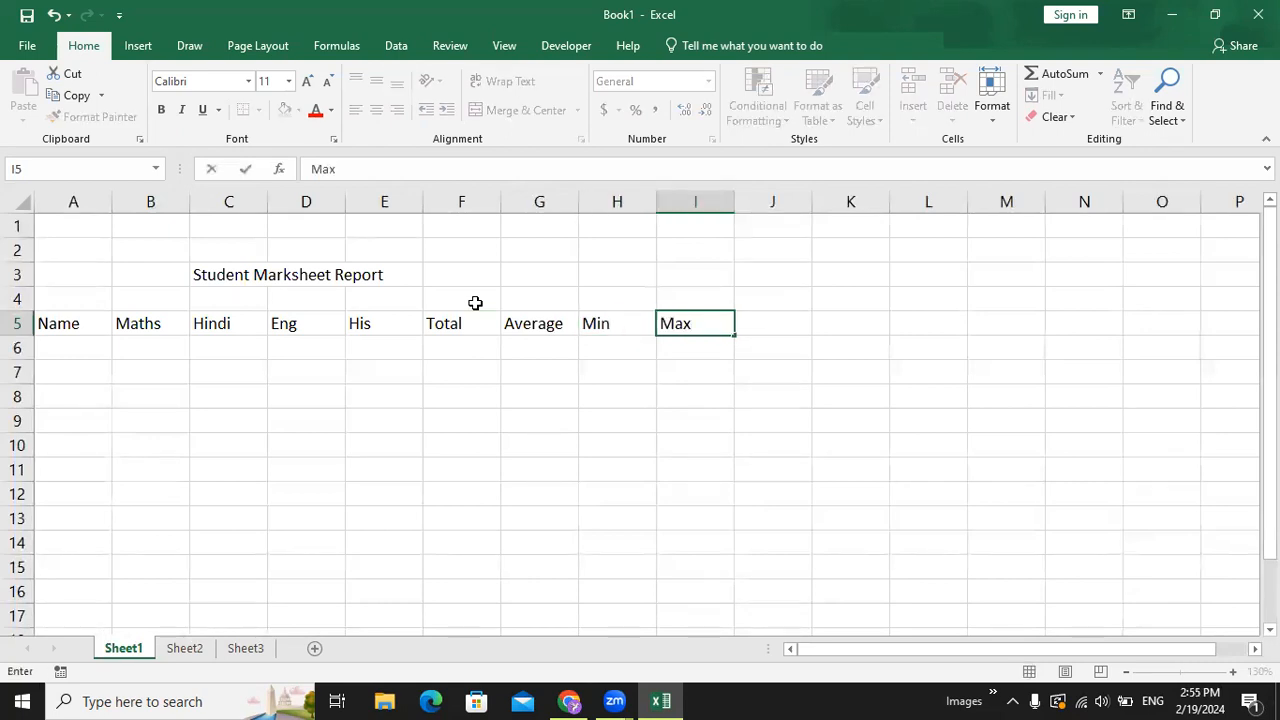
pyautogui.press('Return')
# Step: Enter the first student's name in cell A6 under the Name header
pyautogui.press('Left')
pyautogui.press('Left')
pyautogui.press('Left')
pyautogui.press('Left')
pyautogui.press('Left')
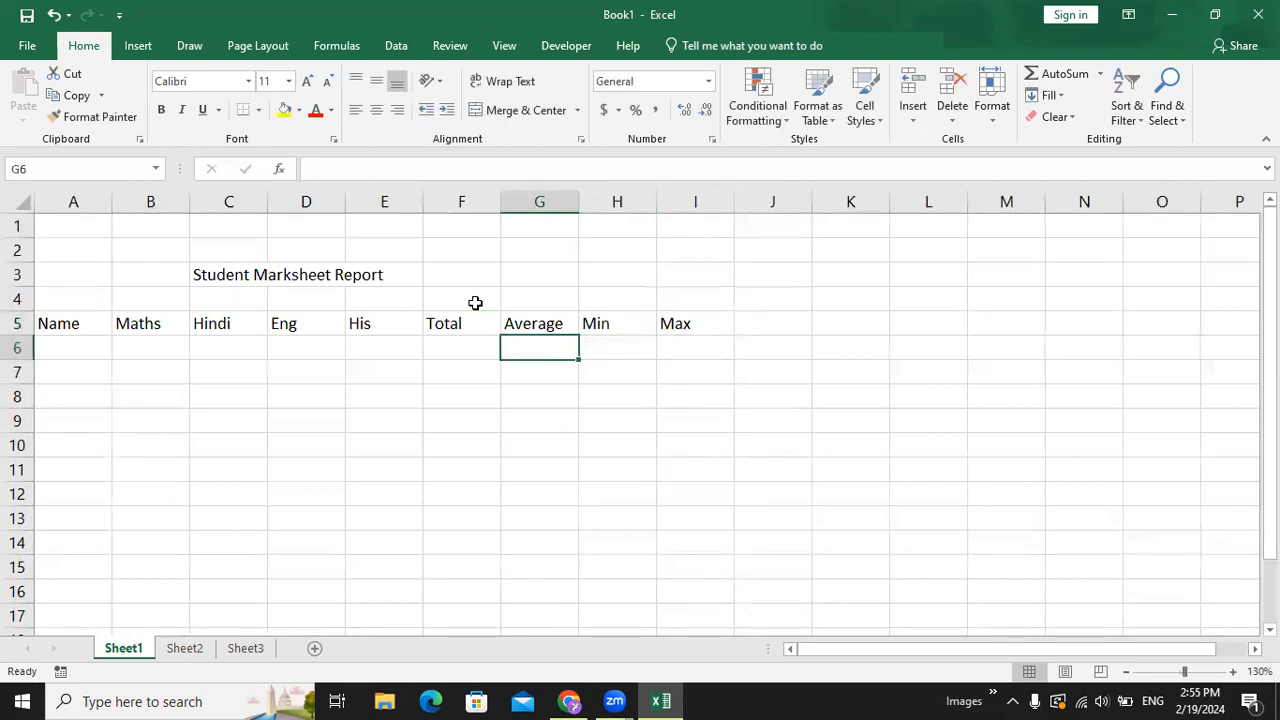
pyautogui.press('Left')
pyautogui.press('Left')
pyautogui.press('Left')
pyautogui.write('p')
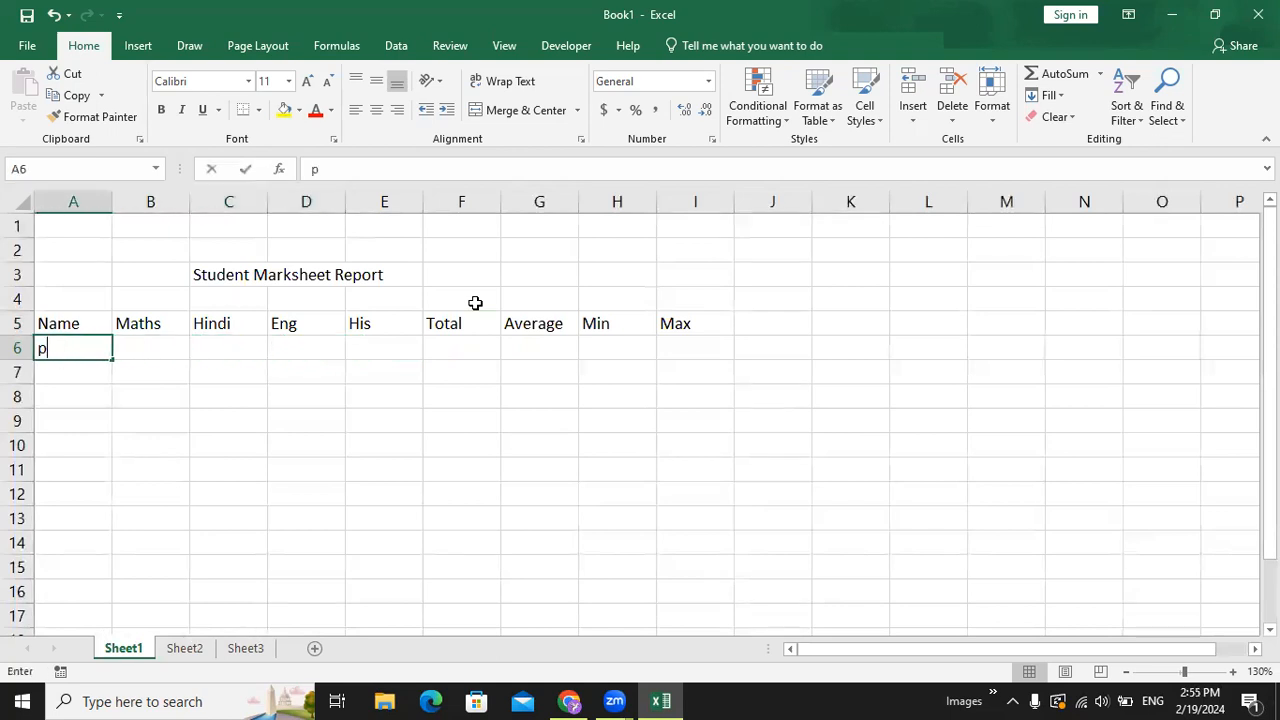
pyautogui.press('BackSpace')
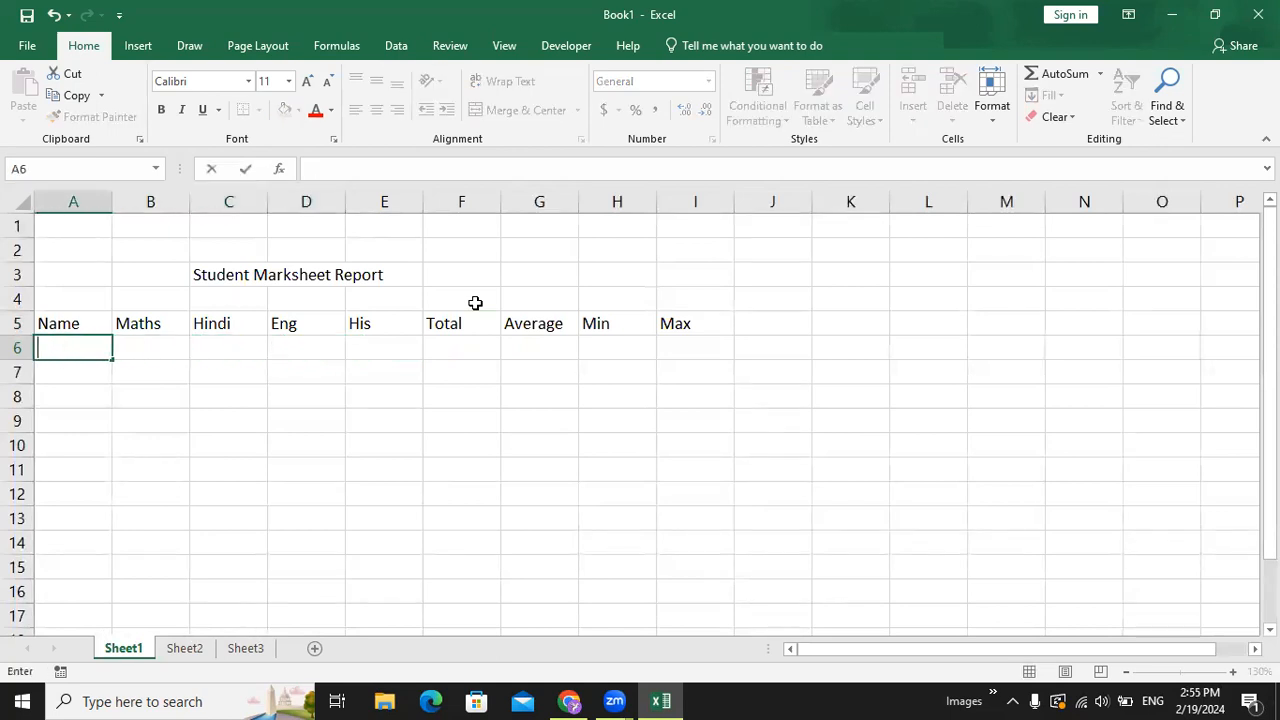
pyautogui.write('John')
pyautogui.press('Tab')
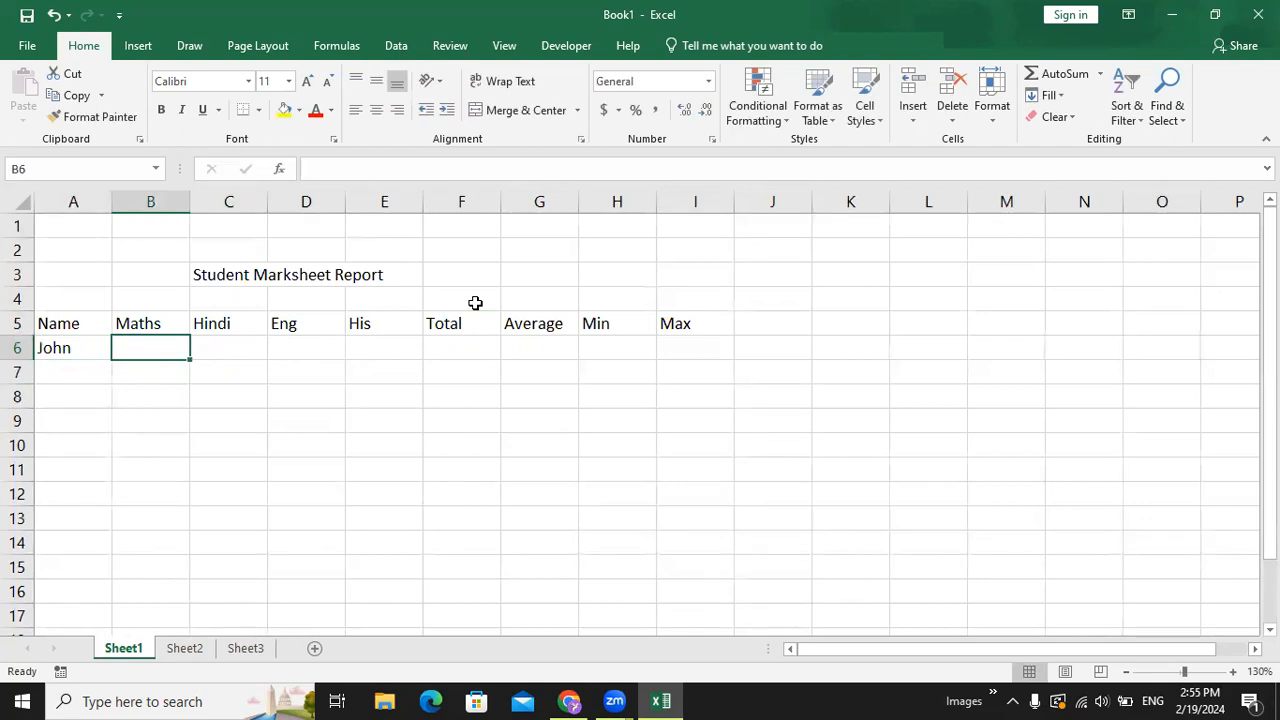
# Step: Enter the first student's marks 78, 84, 48 and 68 in cells B6 to E6
pyautogui.write('78')
pyautogui.press('Tab')
pyautogui.write('84')
pyautogui.press('Tab')
pyautogui.write('48')
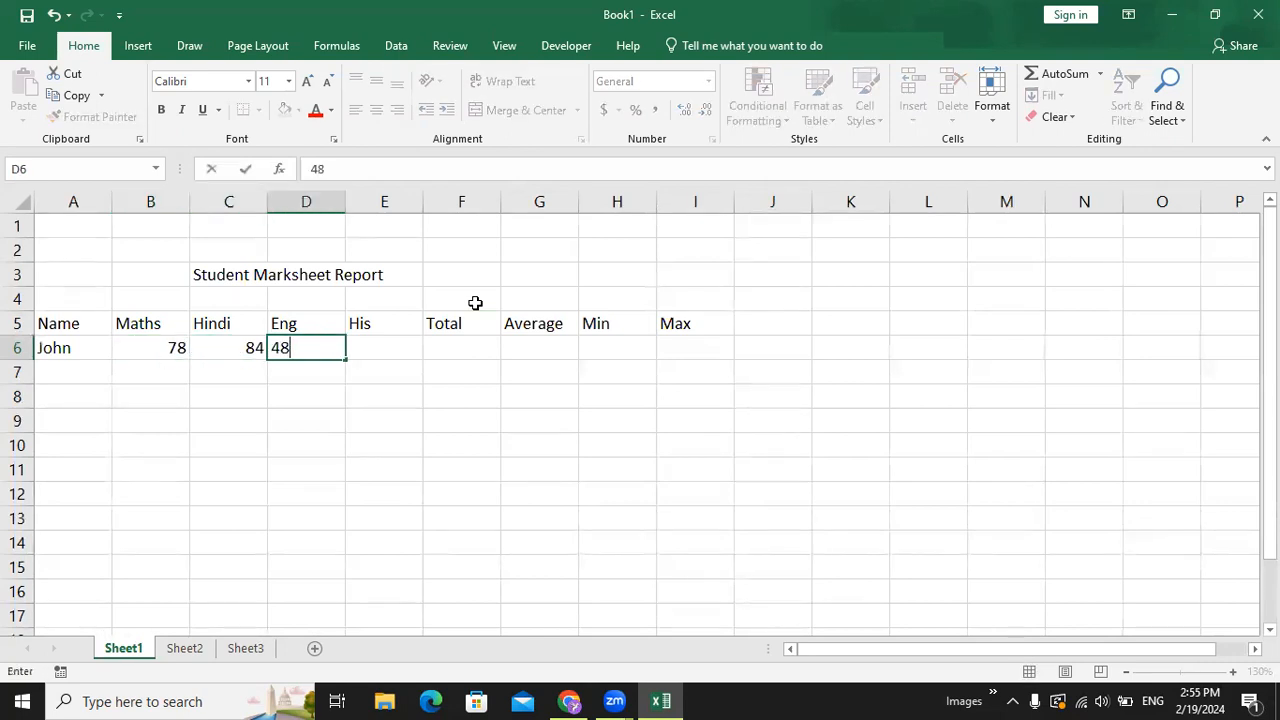
pyautogui.press('Tab')
pyautogui.write('68')
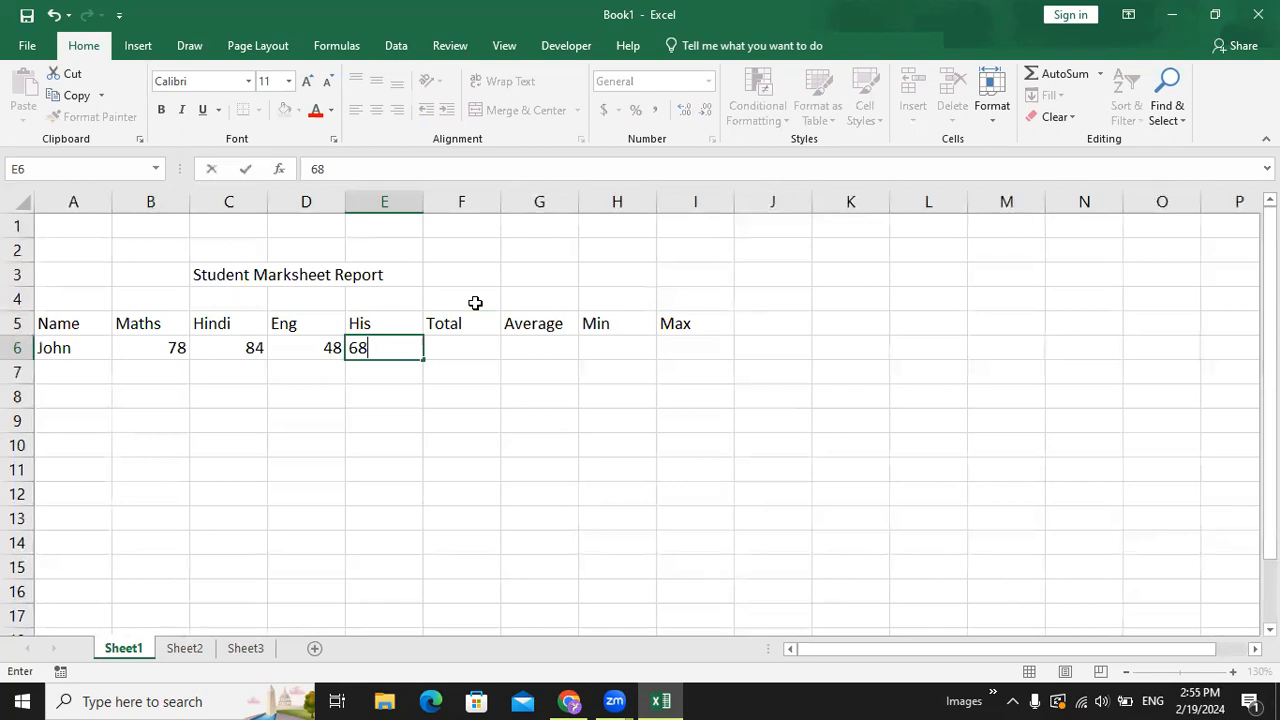
pyautogui.press('Tab')
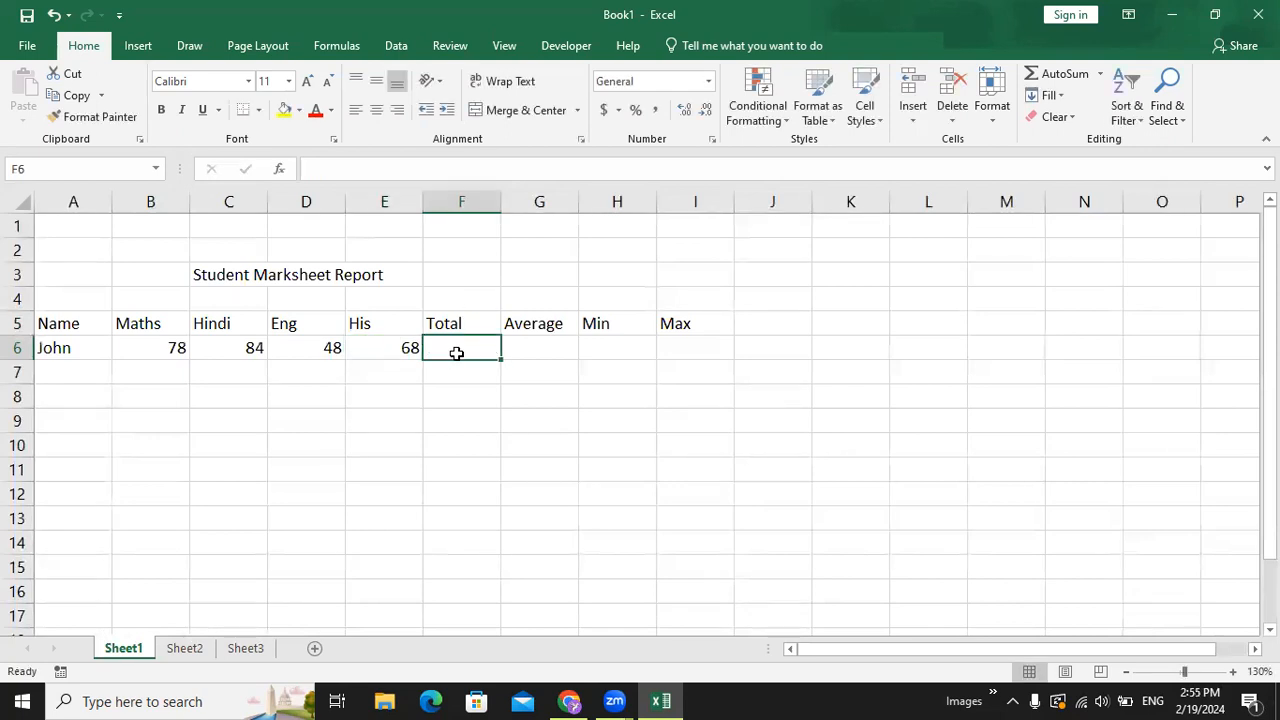
pyautogui.click(44, 350)
pyautogui.click(474, 349)
pyautogui.moveTo(170, 350); pyautogui.dragTo(415, 350)
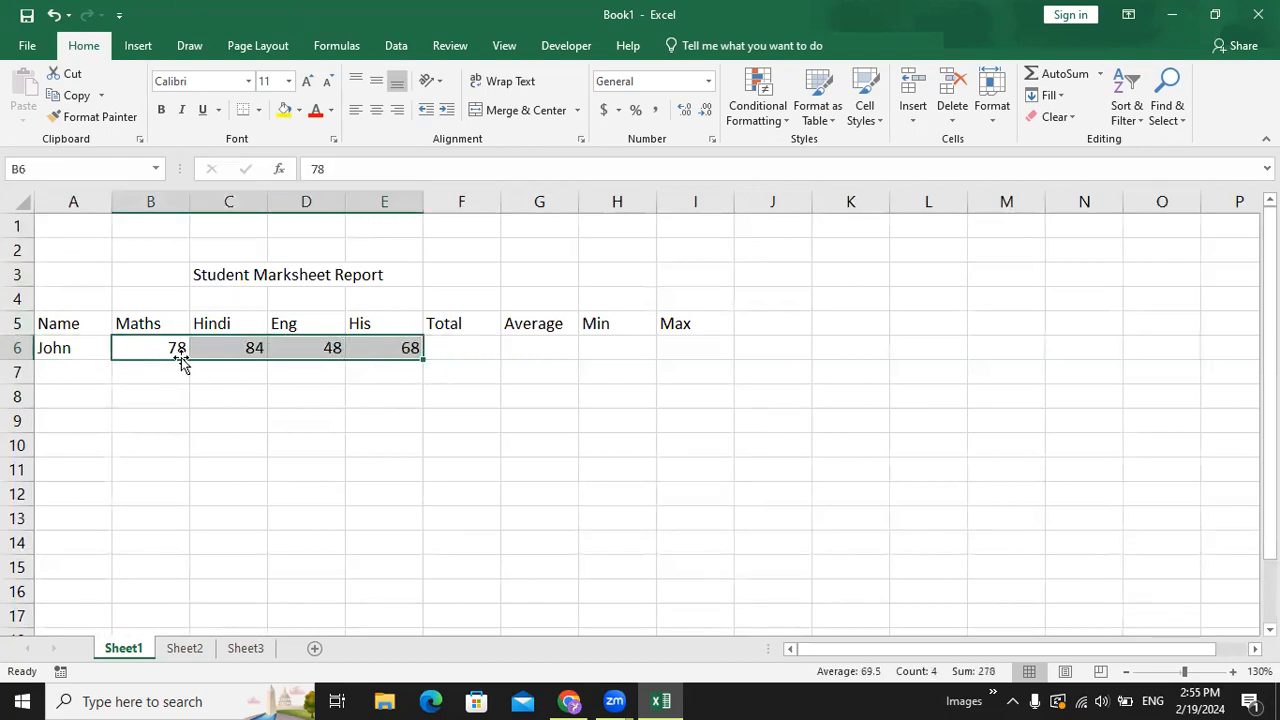
# Step: Enter the label sum in cell F4, directly above the Total header
pyautogui.click(480, 351)
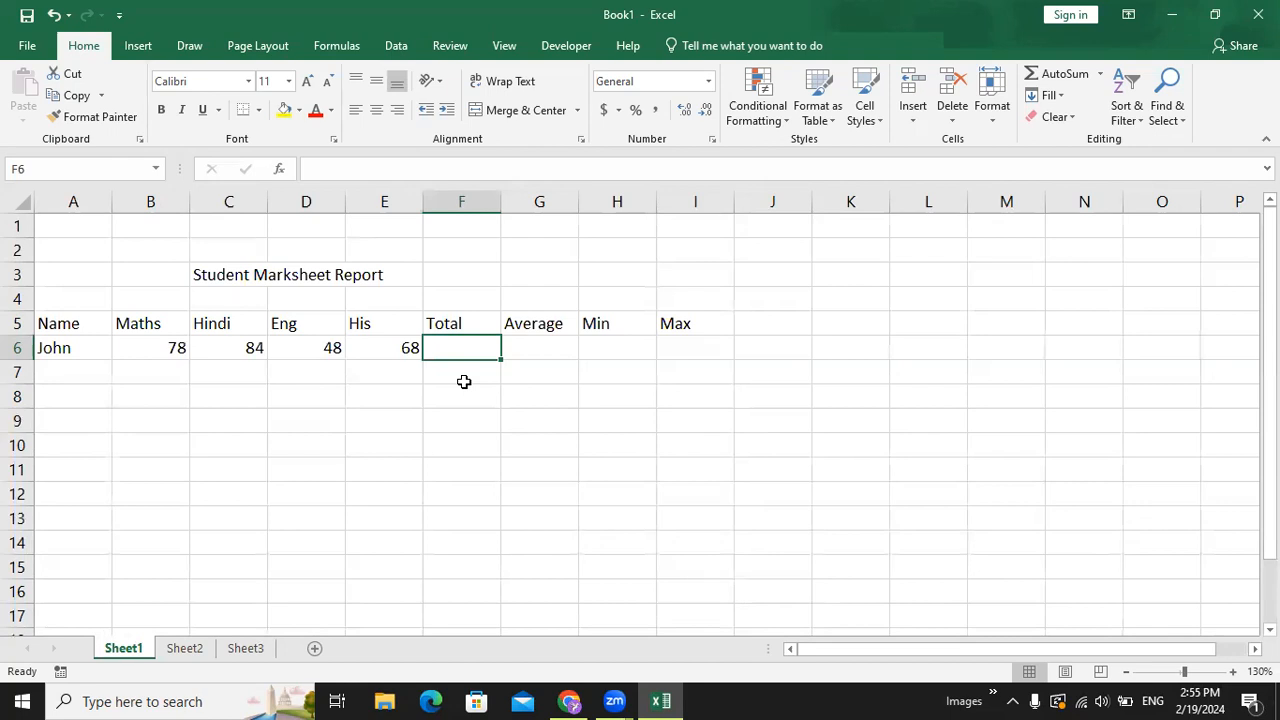
pyautogui.press('Up')
pyautogui.press('Up')
pyautogui.write('sum')
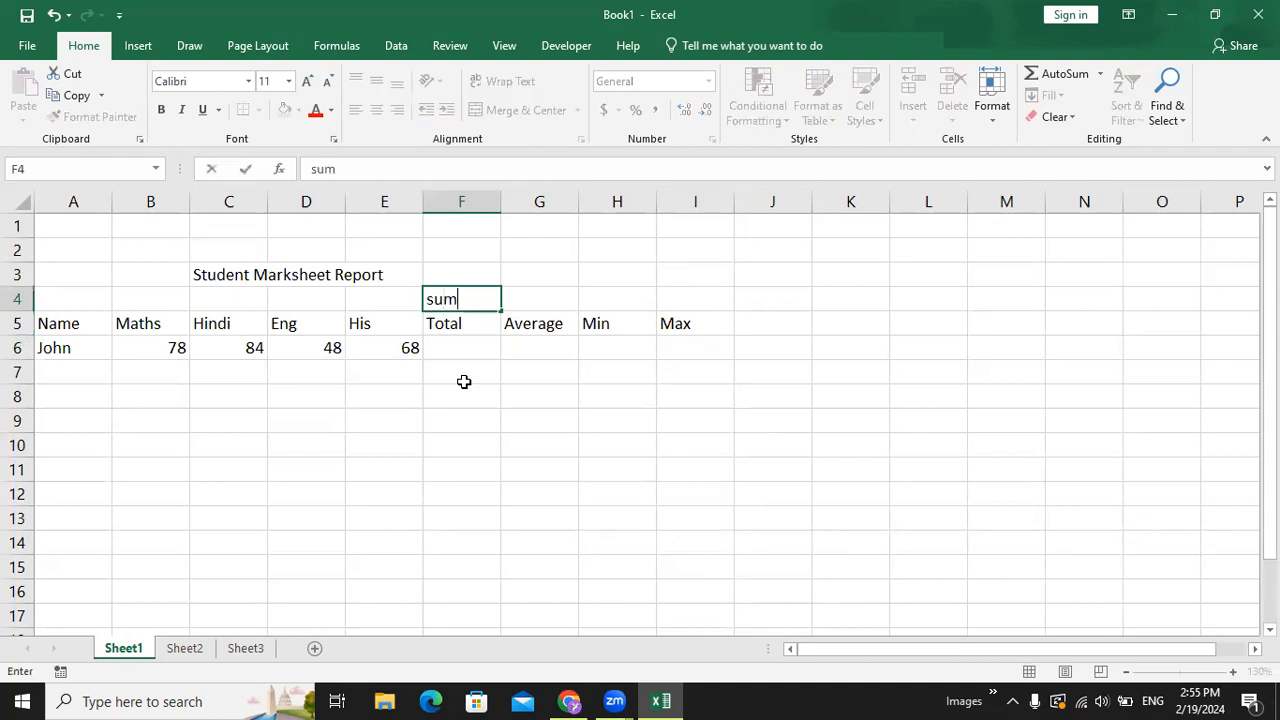
pyautogui.press('Return')
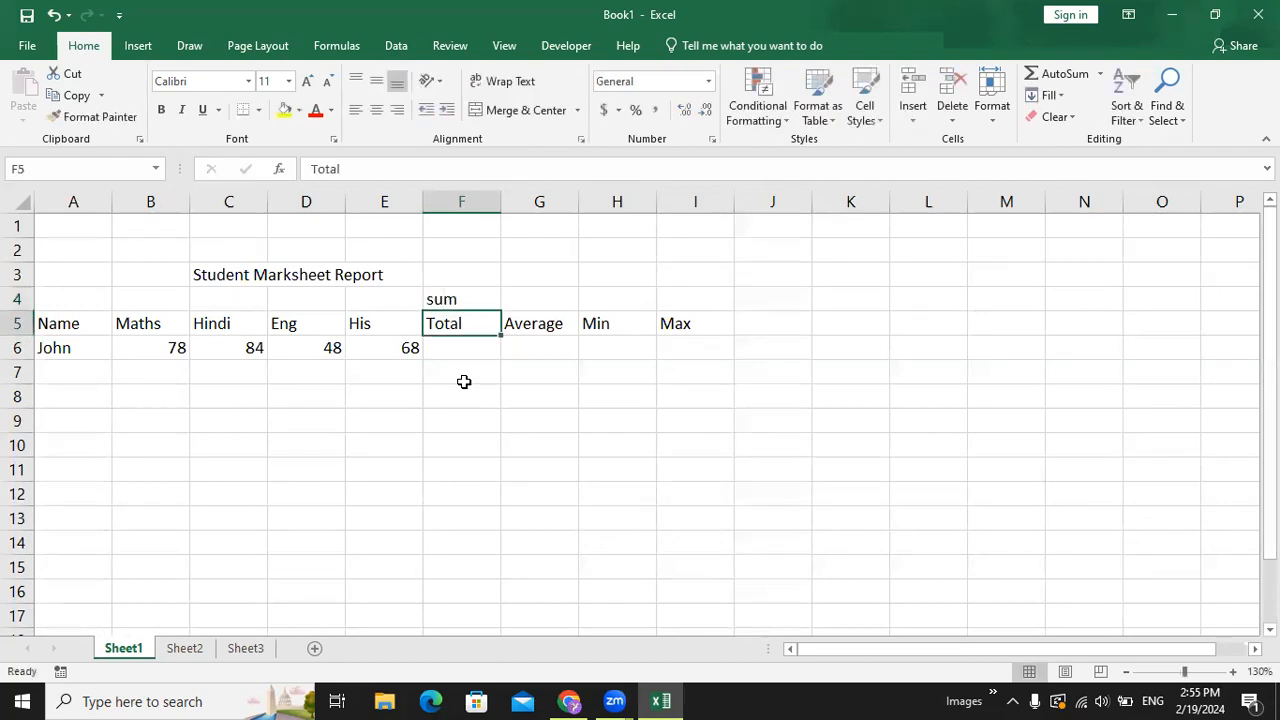
# Step: Begin a formula with =sum in cell F6 for the first student's total
pyautogui.press('Down')
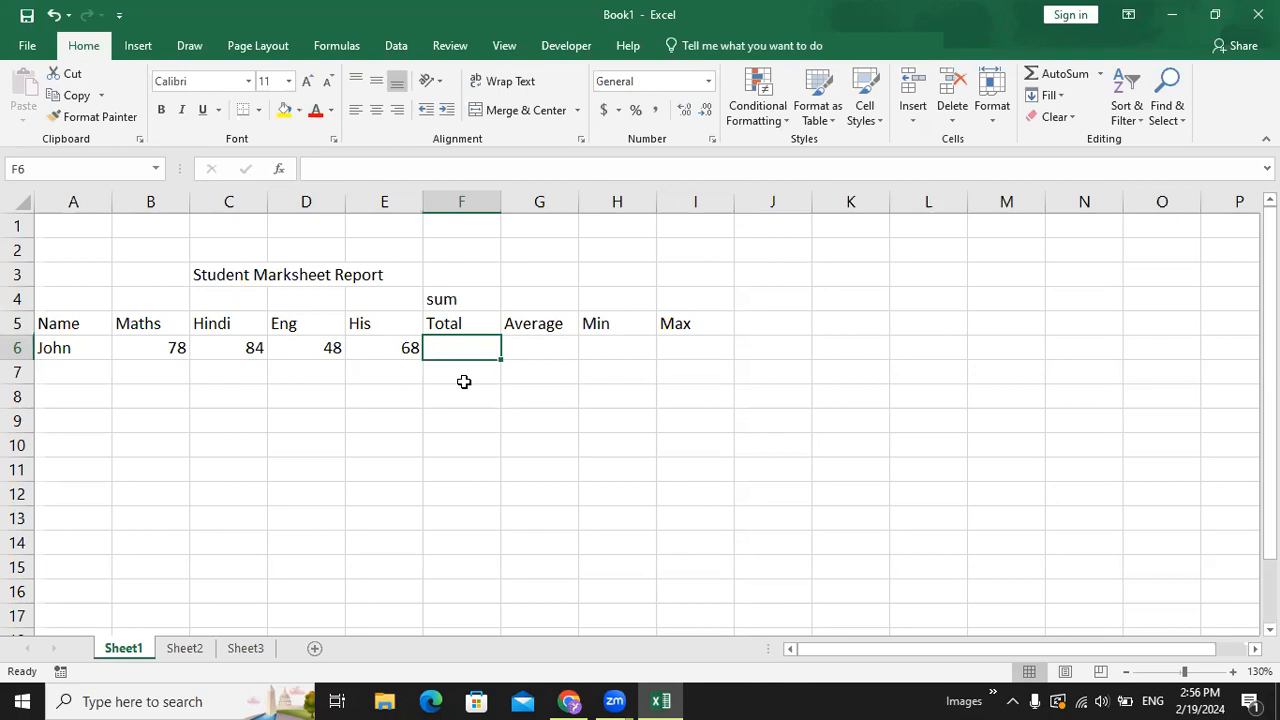
pyautogui.write('=')
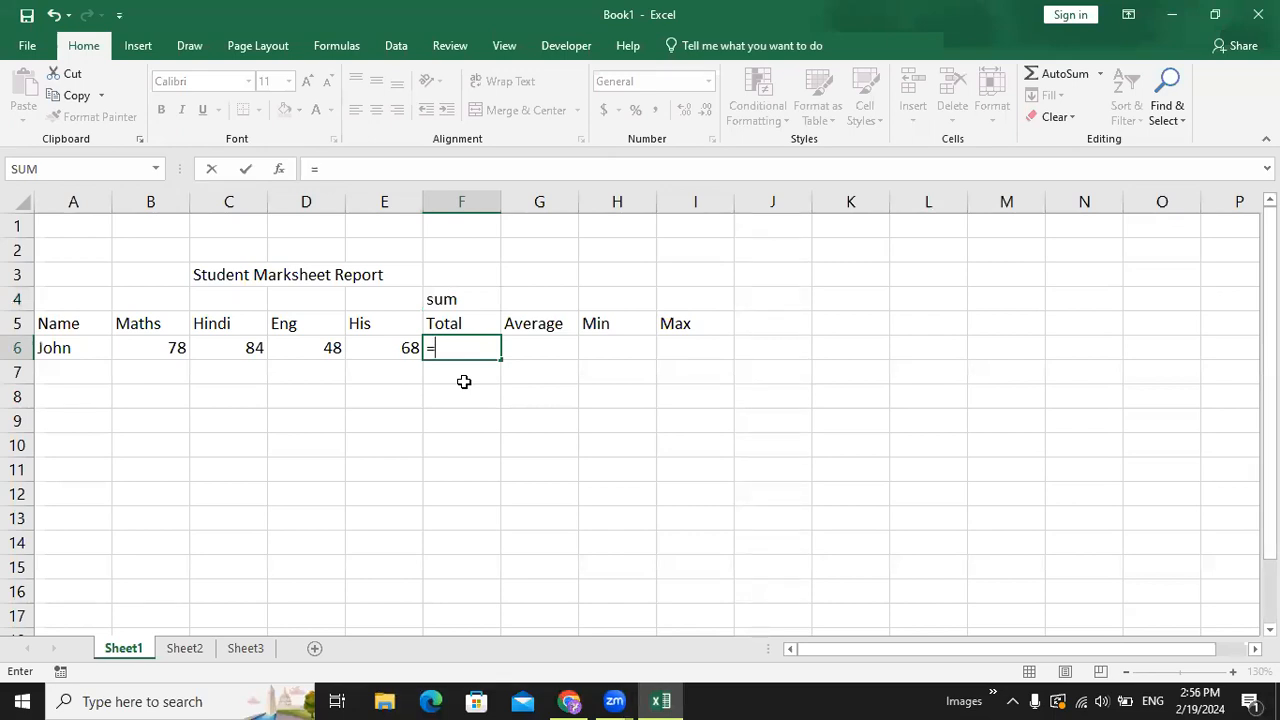
pyautogui.write('sum')
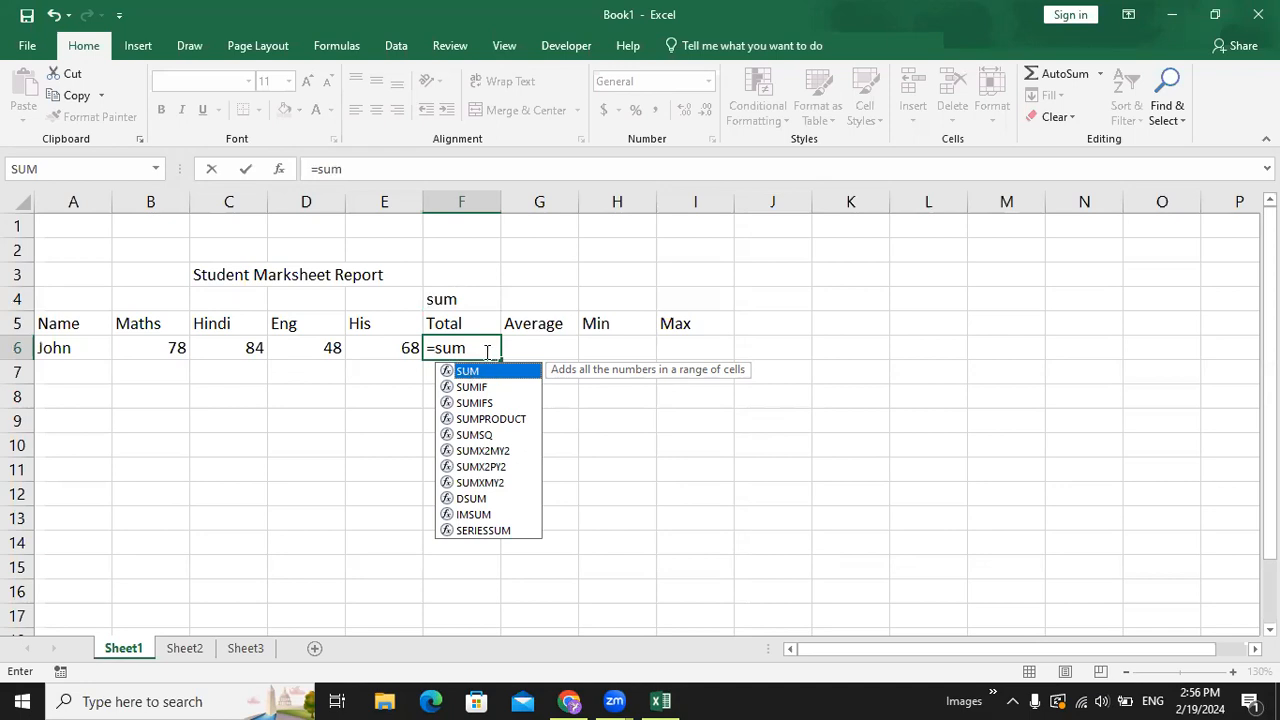
# Step: Look through the suggested functions whose names contain SUM and their descriptions, ending on SUM
pyautogui.press('Down')
pyautogui.press('Down')
pyautogui.press('Down')
pyautogui.press('Up')
pyautogui.press('Up')
pyautogui.press('Up')
pyautogui.press('Down')
pyautogui.press('Down')
pyautogui.press('Down')
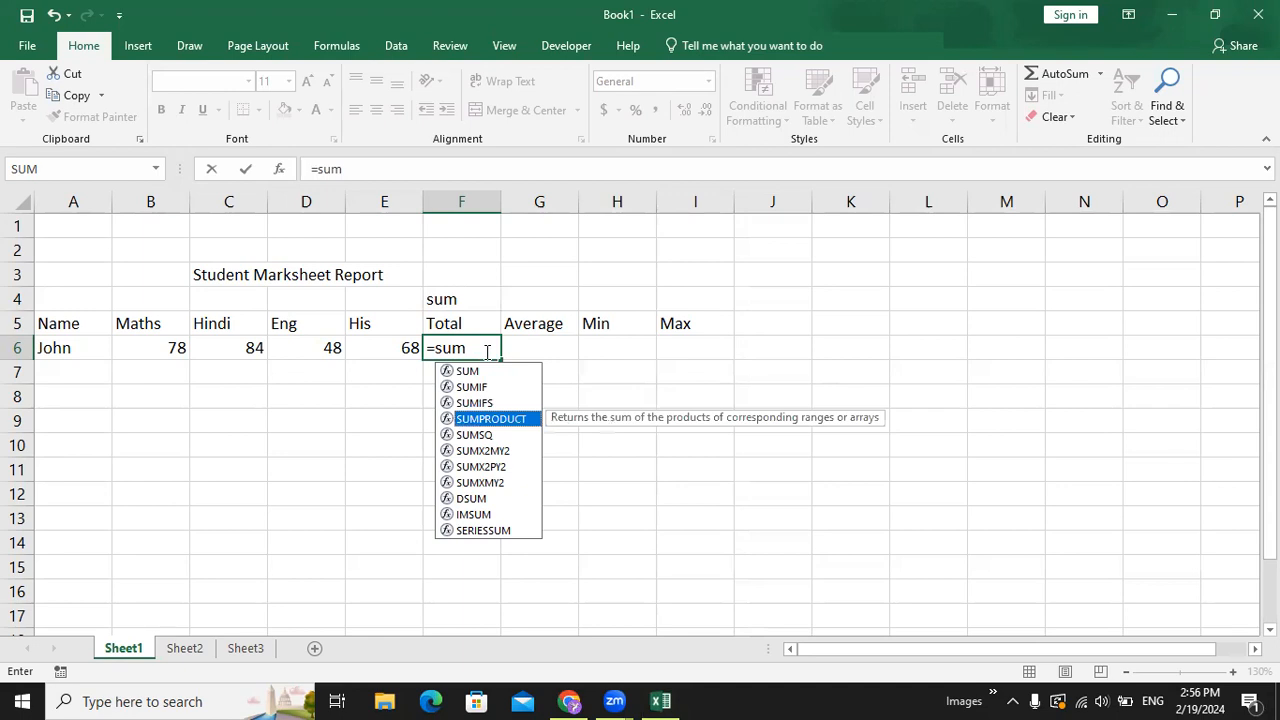
pyautogui.press('Down')
pyautogui.press('Up')
pyautogui.press('Up')
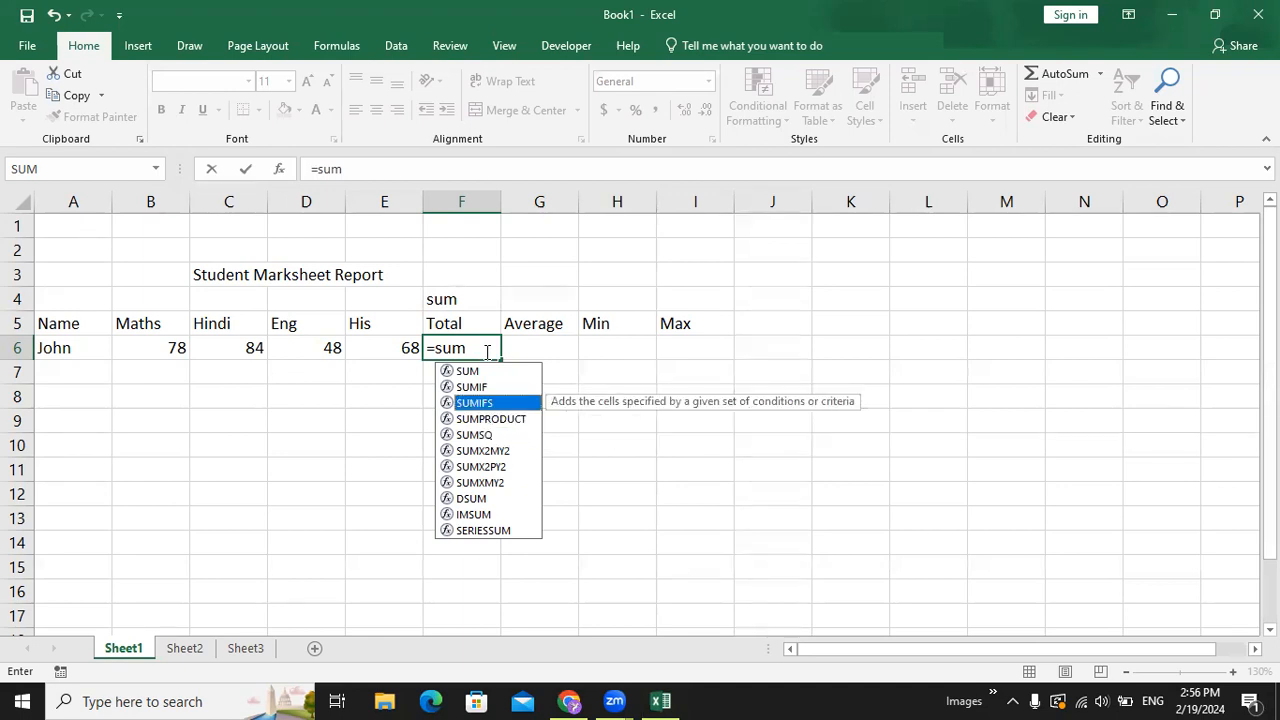
pyautogui.press('Down')
pyautogui.press('Down')
pyautogui.press('Down')
pyautogui.press('Up')
pyautogui.press('Up')
pyautogui.press('Up')
pyautogui.press('Up')
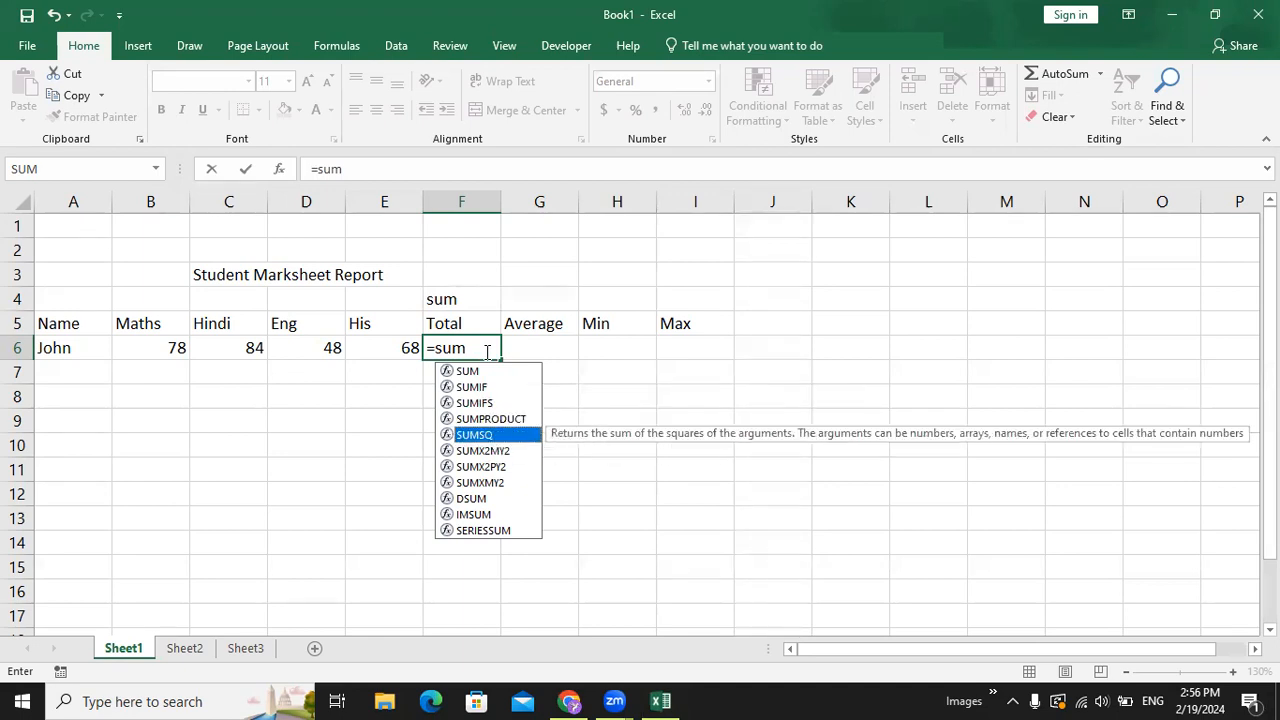
pyautogui.press('Up')
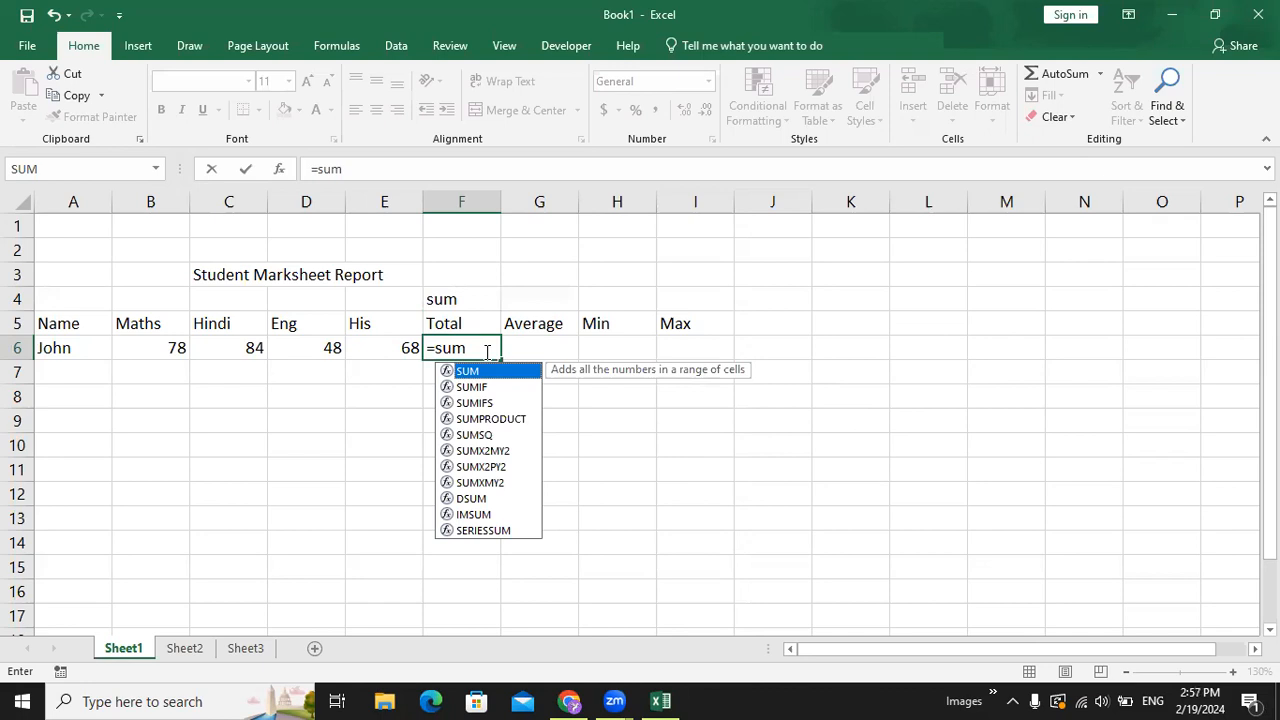
# Step: Complete the first student's total in F6 with the SUM function over the marks in B6:E6
pyautogui.press('Tab')
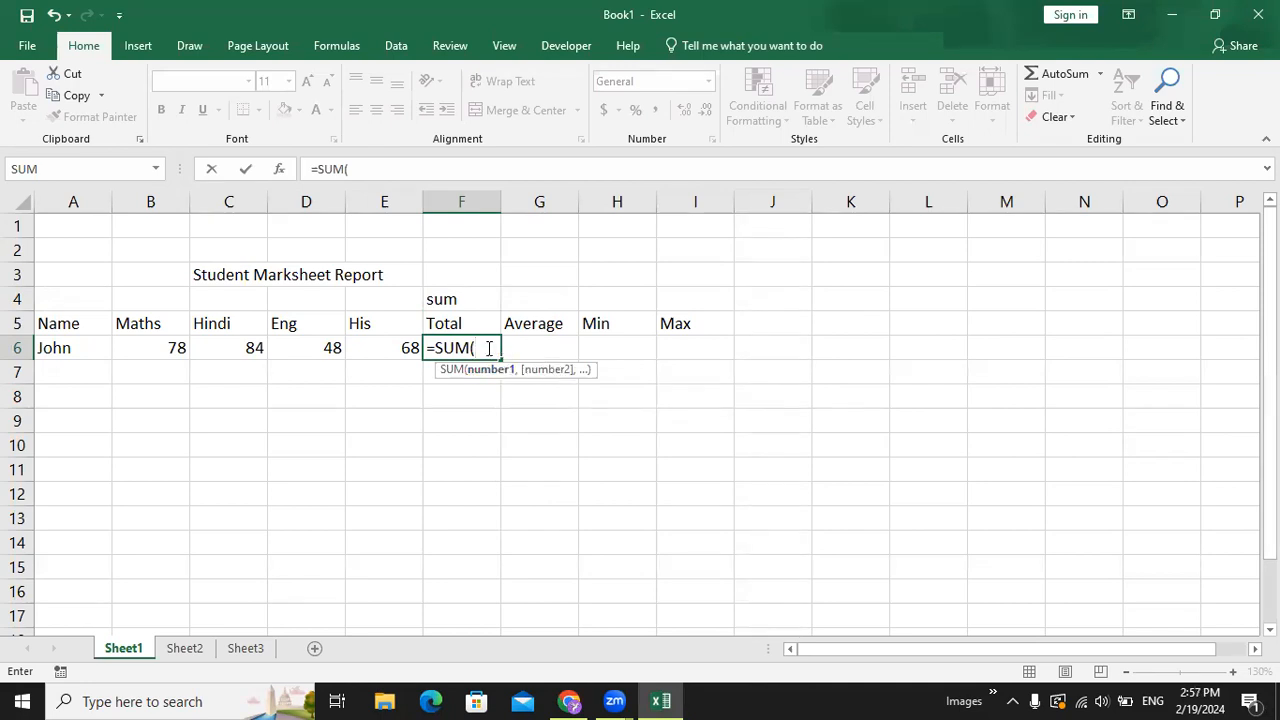
pyautogui.moveTo(151, 349); pyautogui.dragTo(390, 349)
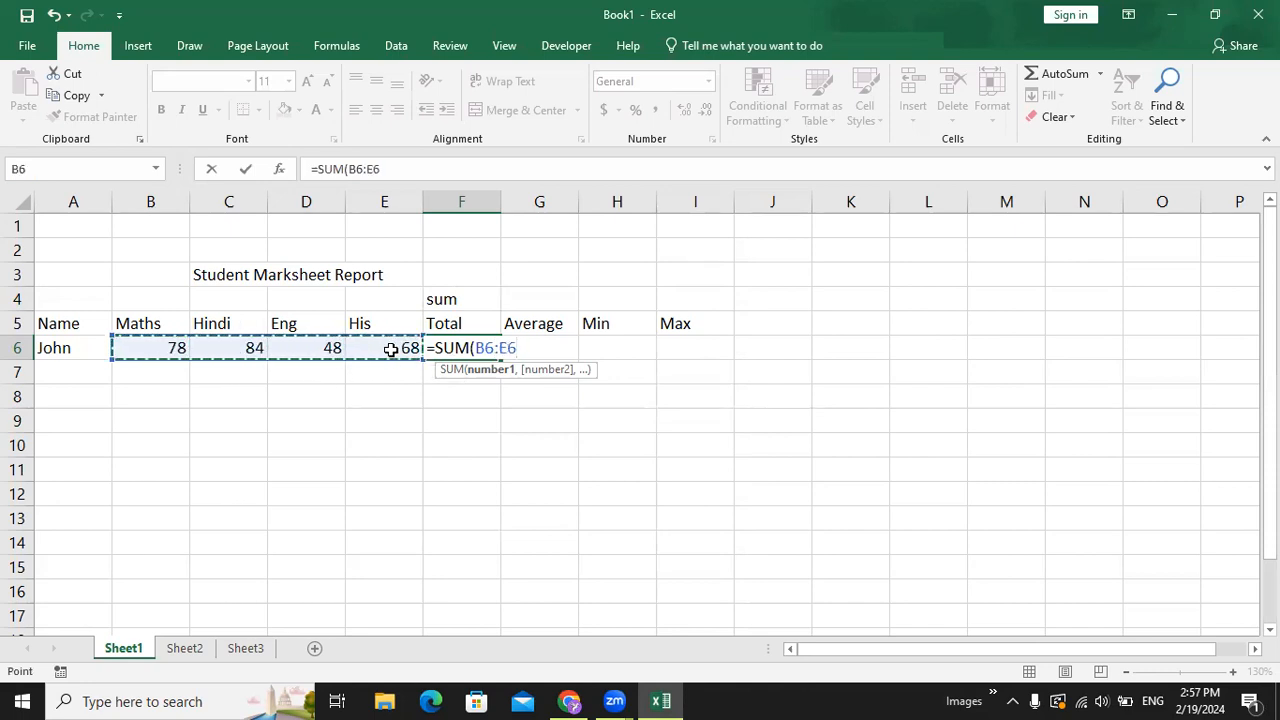
pyautogui.write(')')
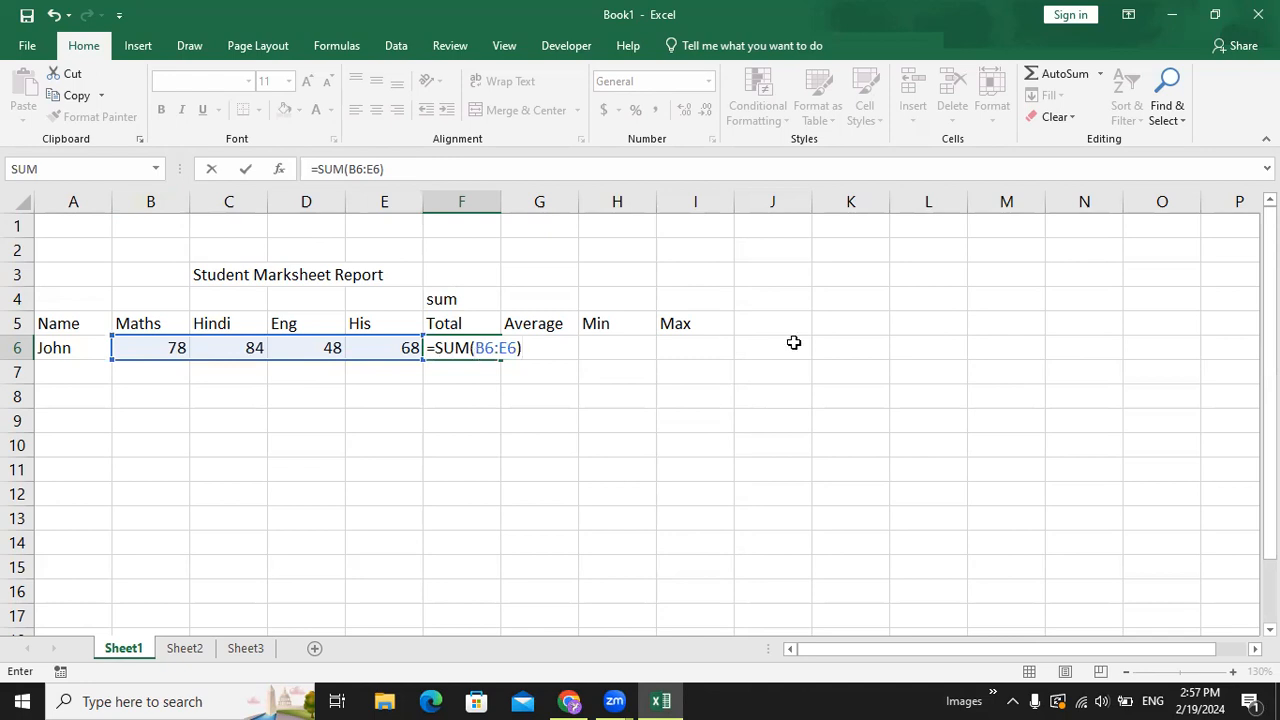
pyautogui.press('Return')
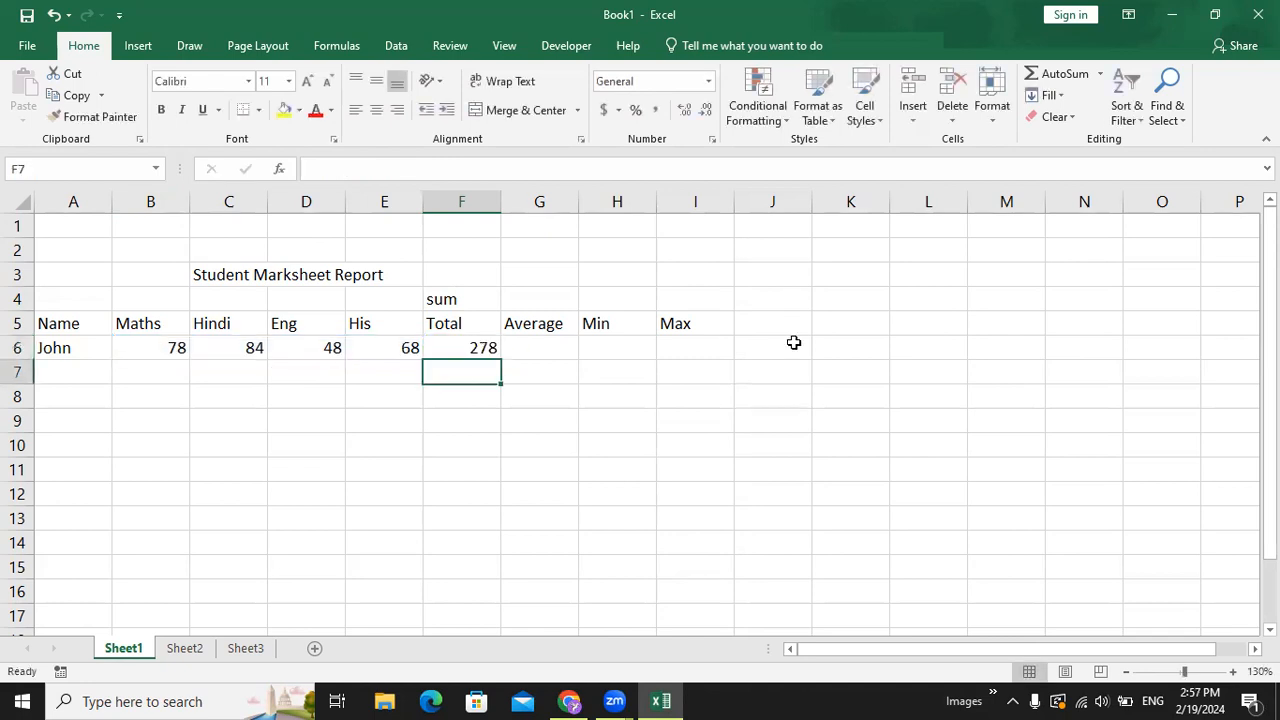
pyautogui.press('Up')
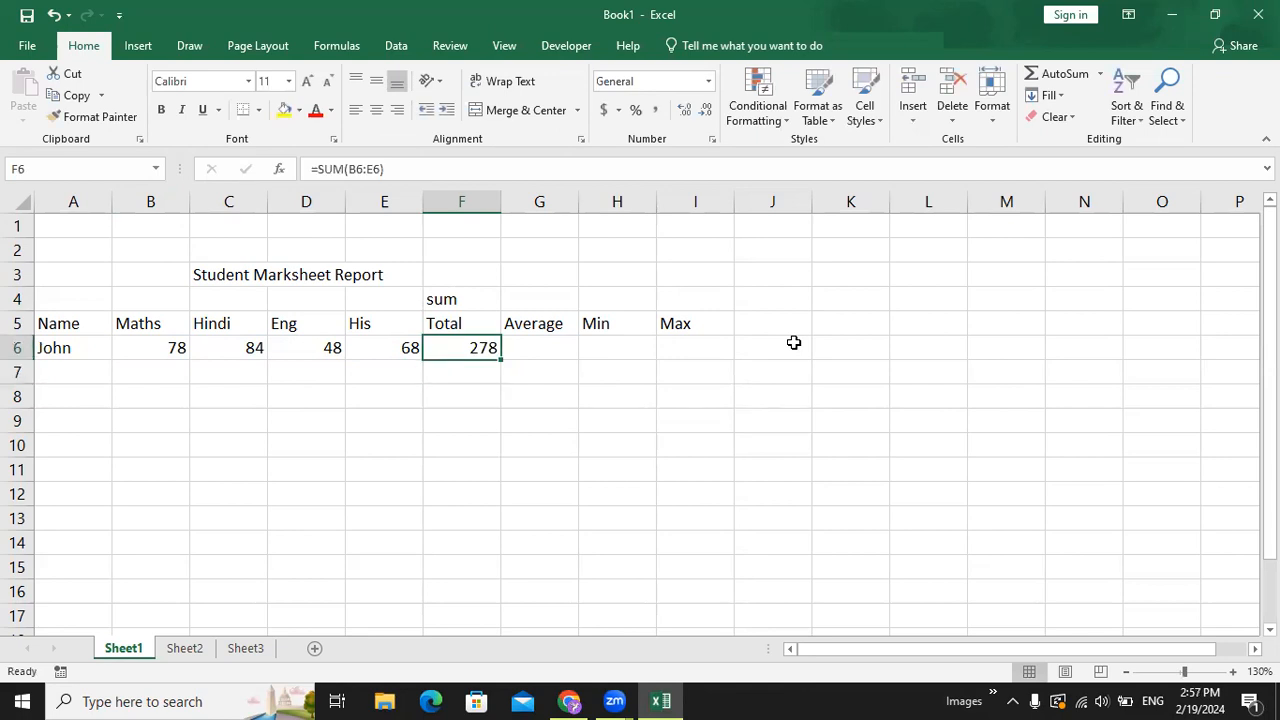
# Step: Enter the second student's name in cell A7 under the Name header
pyautogui.press('Left')
pyautogui.press('Down')
pyautogui.press('Left')
pyautogui.press('Left')
pyautogui.press('Left')
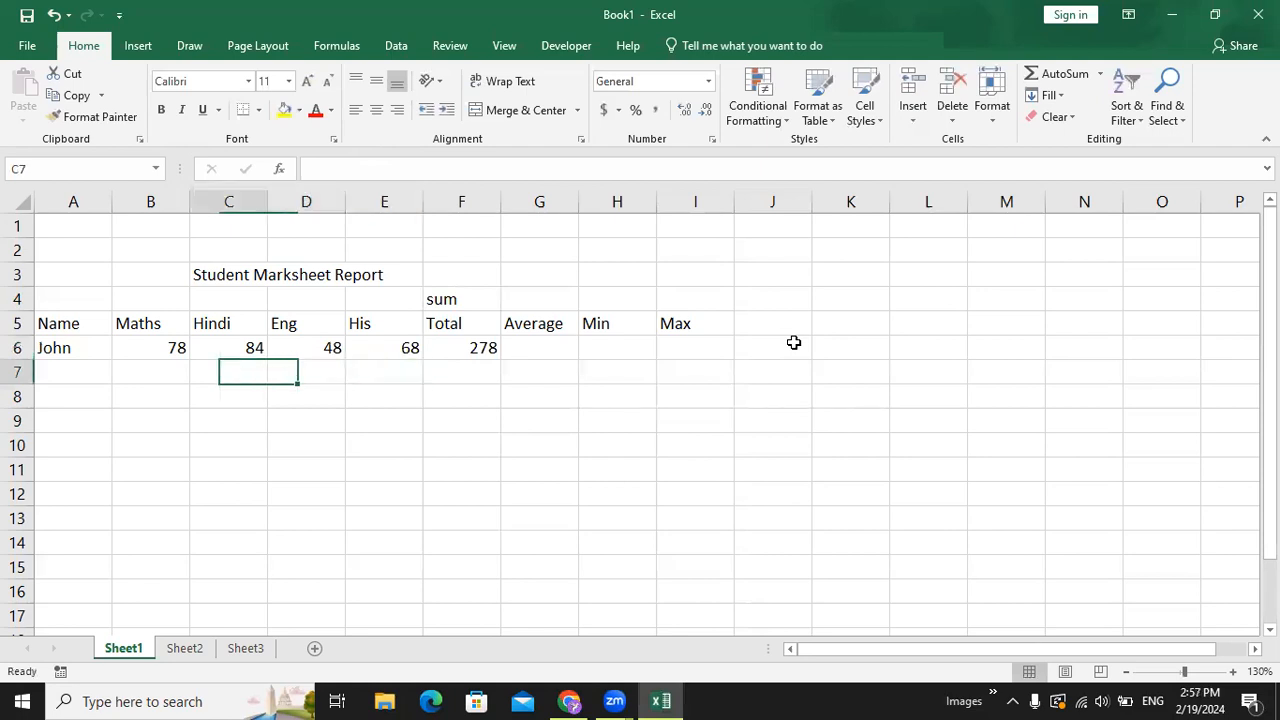
pyautogui.press('Left')
pyautogui.write('sam')
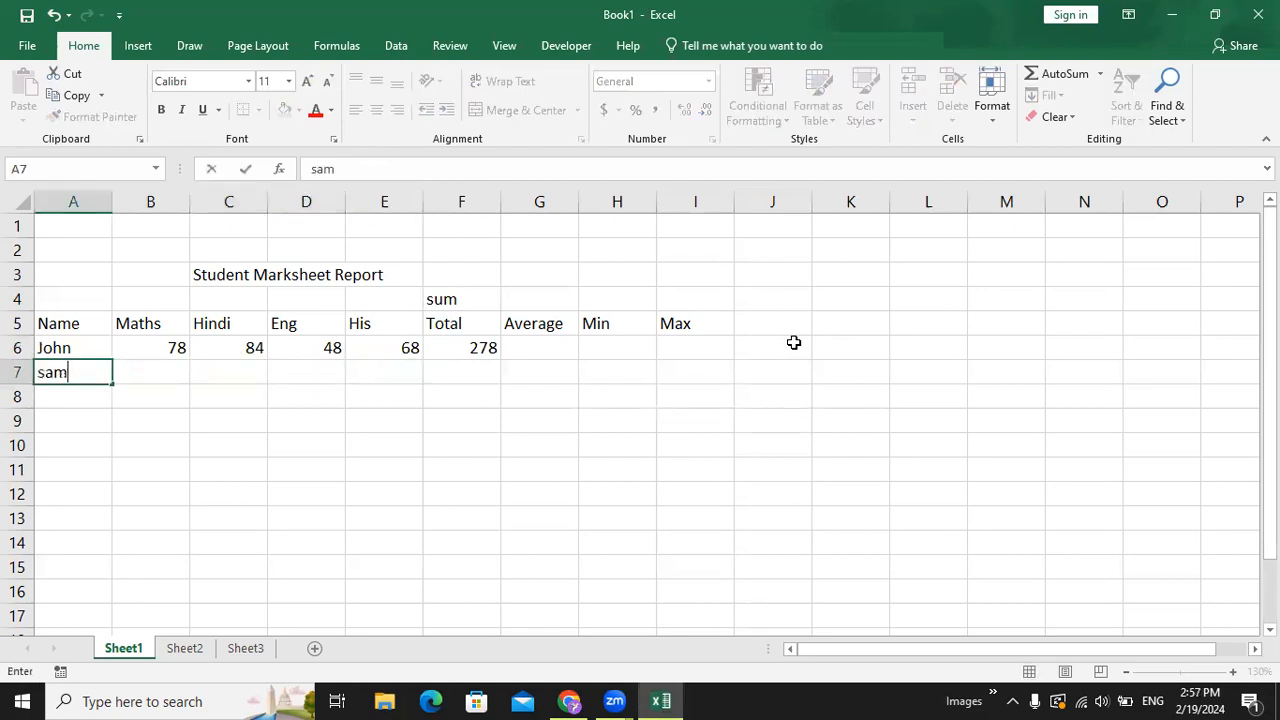
# Step: Enter the second student's marks 69, 48, 57 and 45 in cells B7 to E7
pyautogui.press('Tab')
pyautogui.write('69')
pyautogui.press('Tab')
pyautogui.write('48')
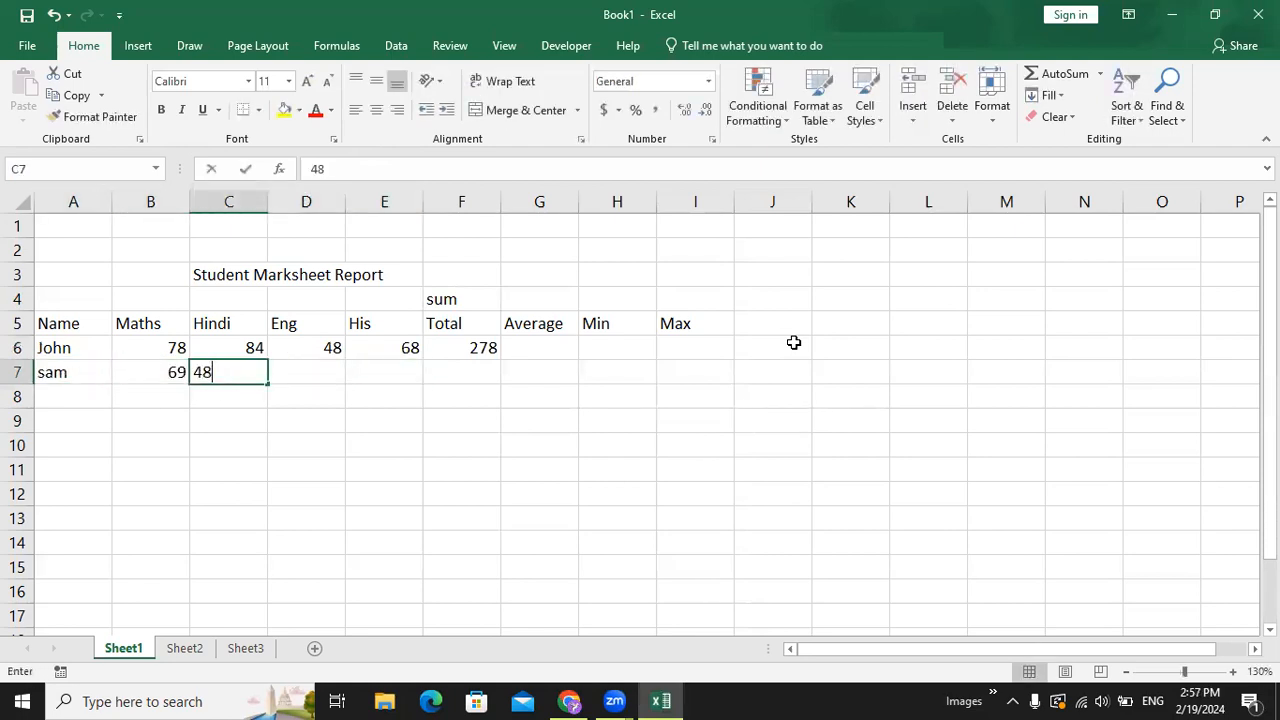
pyautogui.press('Tab')
pyautogui.write('57')
pyautogui.press('Tab')
pyautogui.write('45')
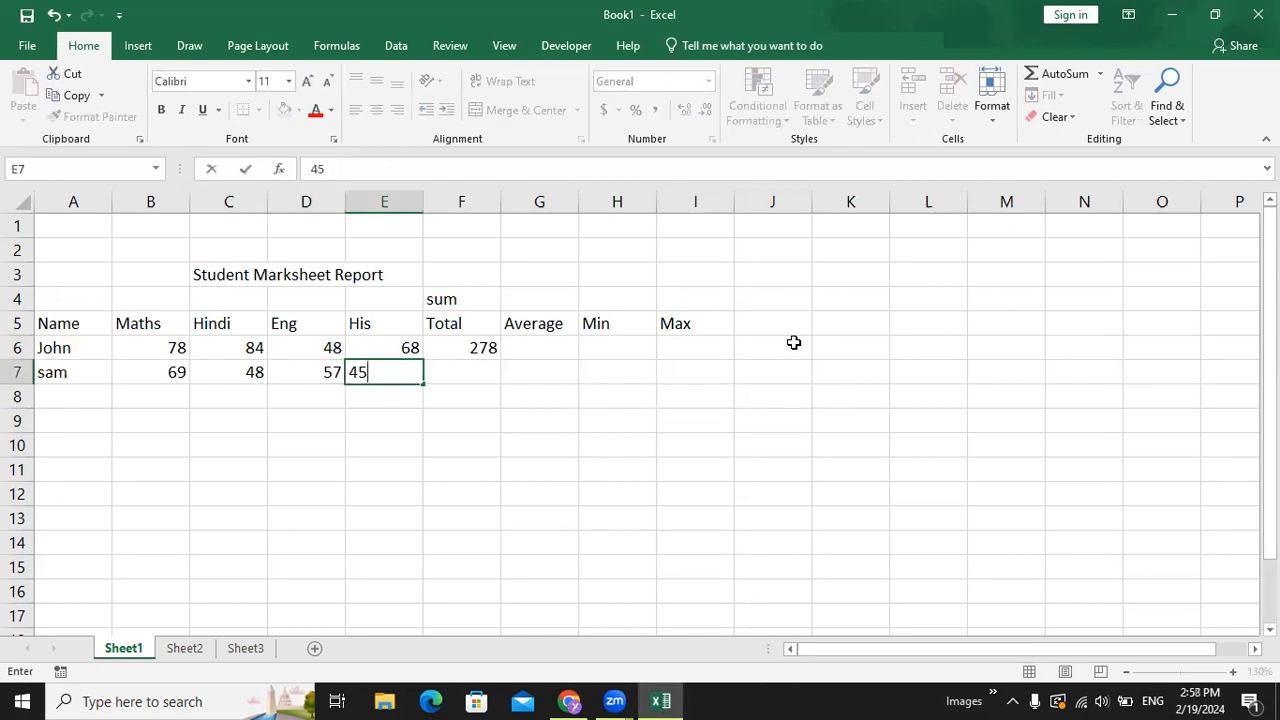
pyautogui.press('Tab')
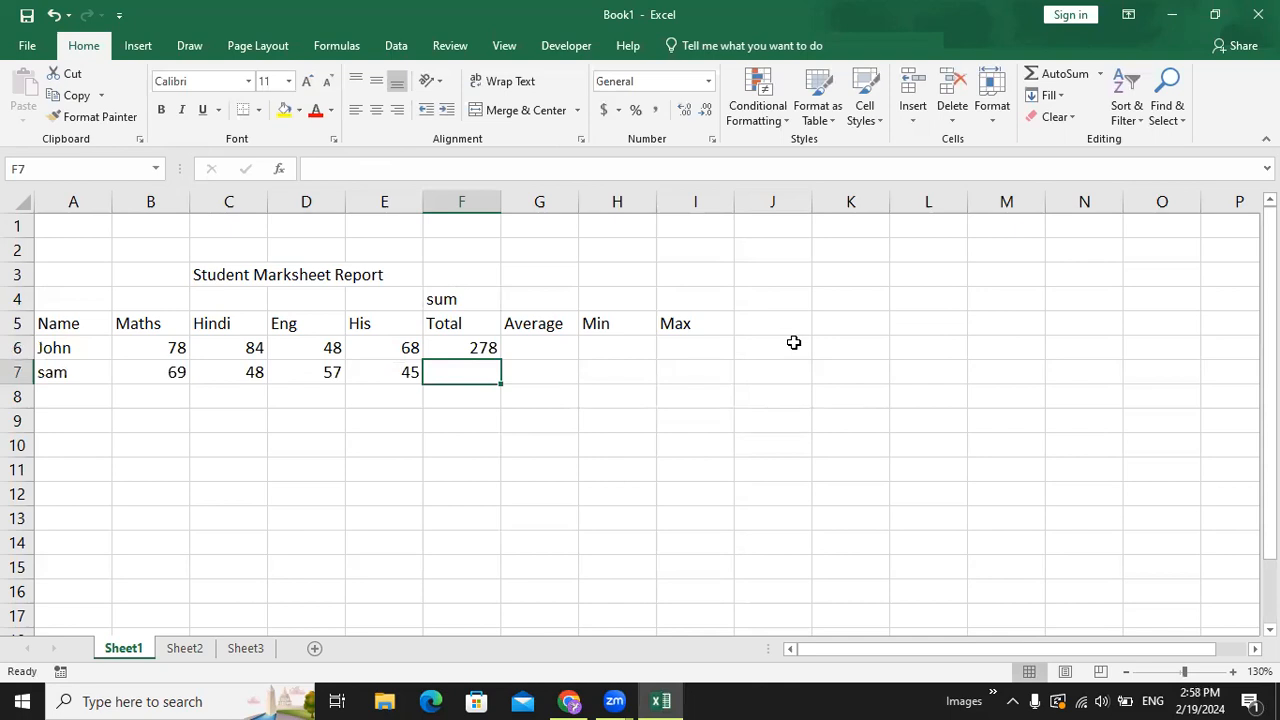
# Step: Calculate the second student's total in cell F7 with the formula =SUM(B7:E7)
pyautogui.write('=')
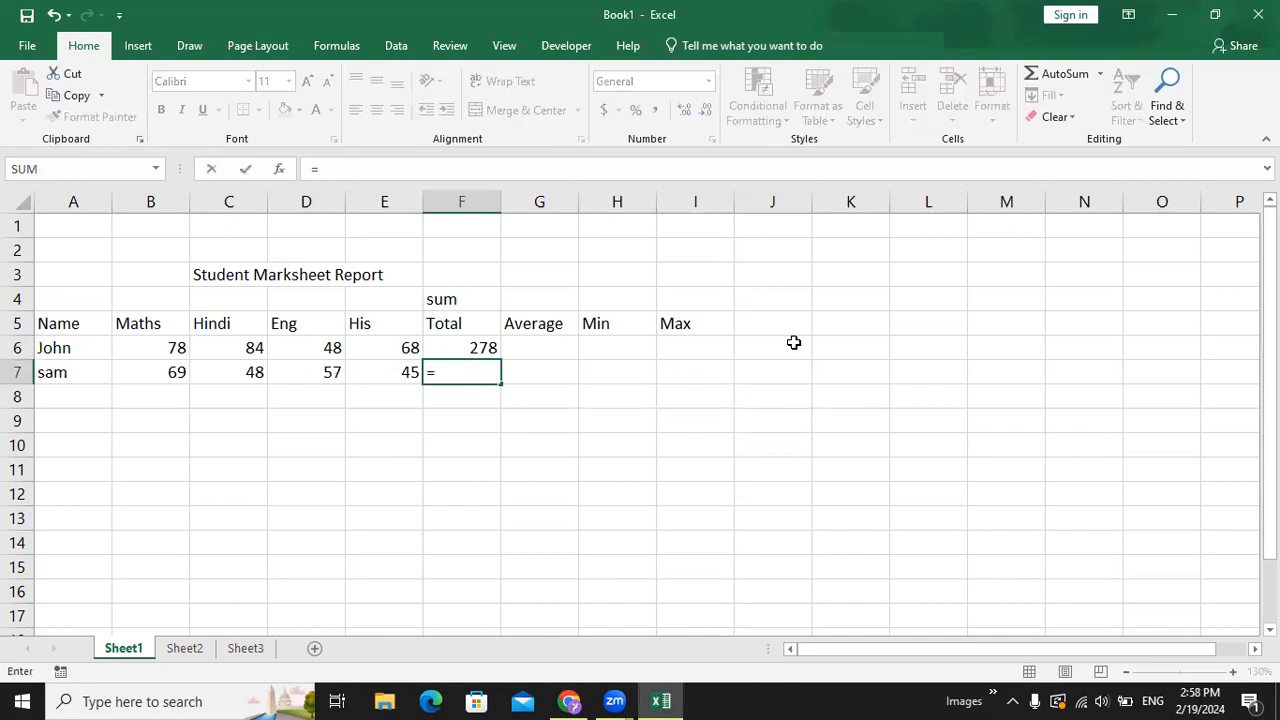
pyautogui.write('sum')
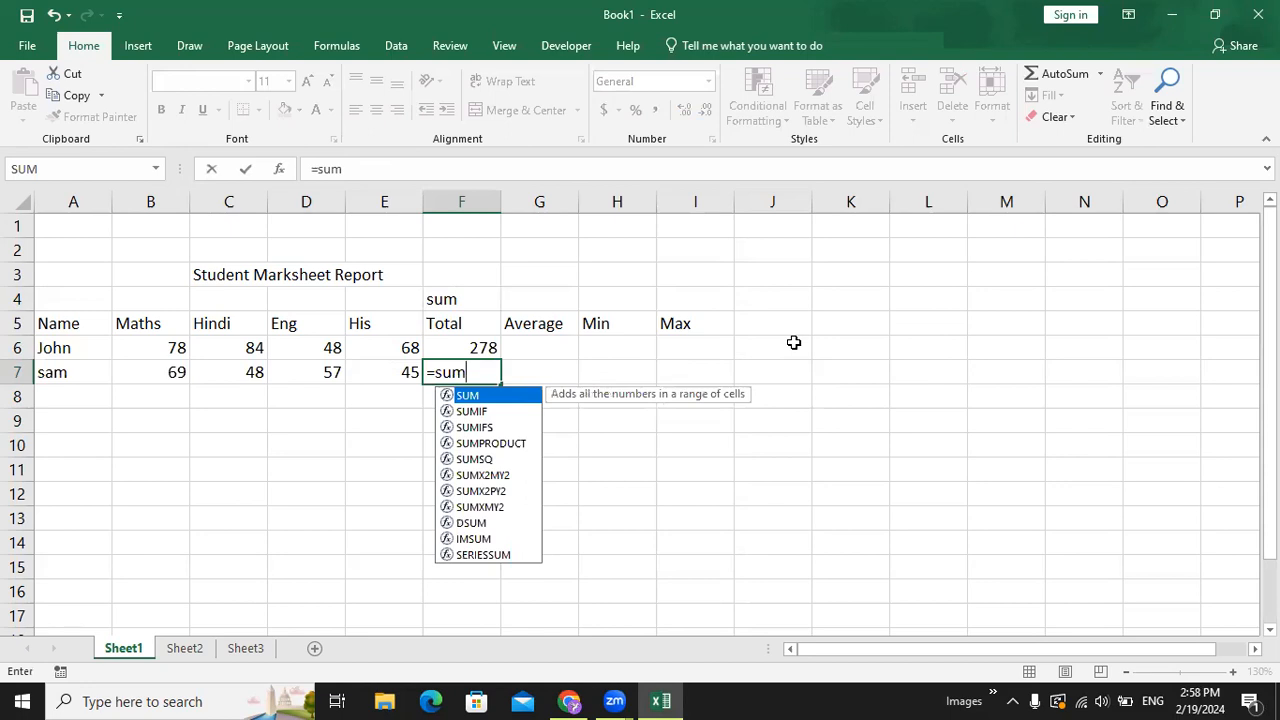
pyautogui.press('Tab')
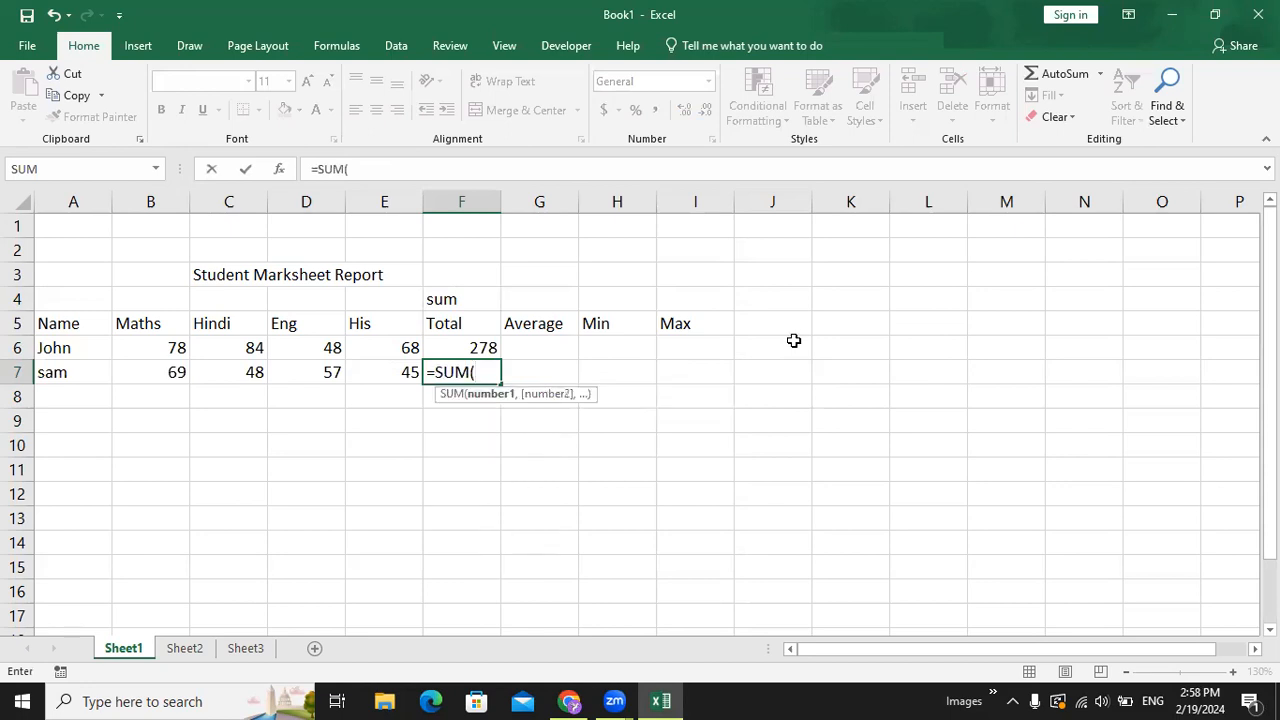
pyautogui.moveTo(151, 368); pyautogui.dragTo(400, 366)
pyautogui.write(')')
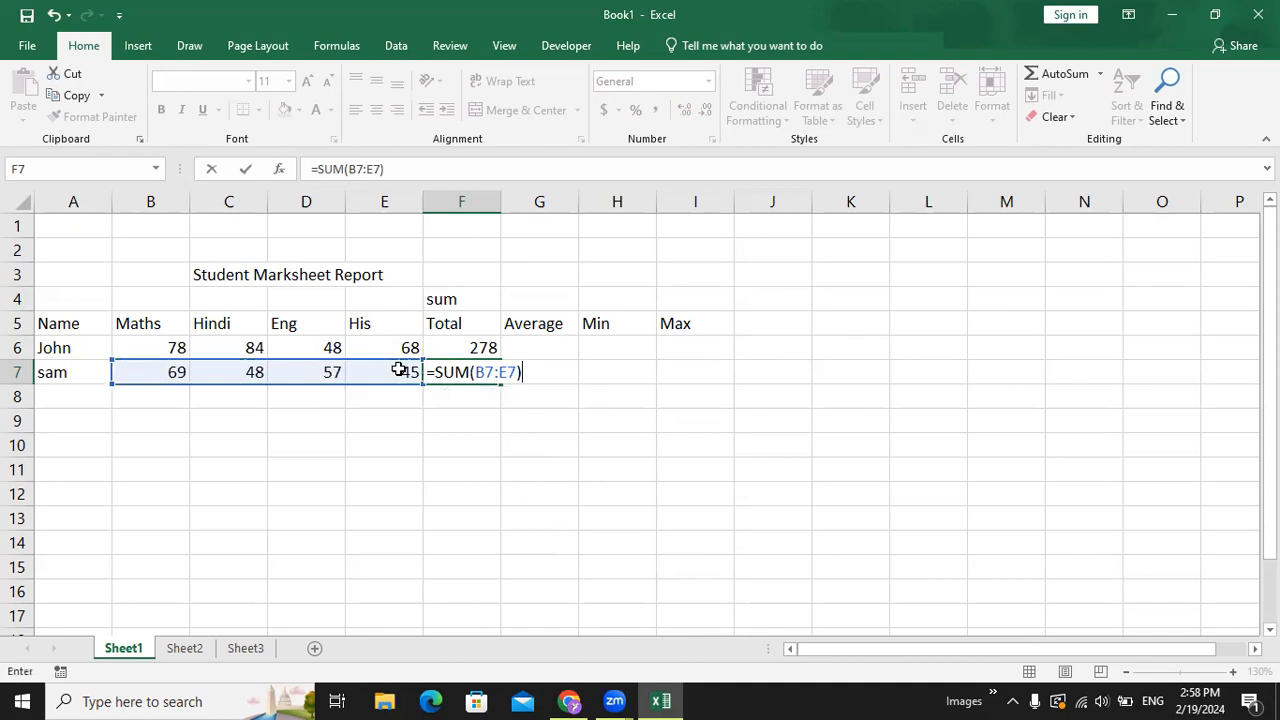
pyautogui.press('Return')
pyautogui.press('Up')
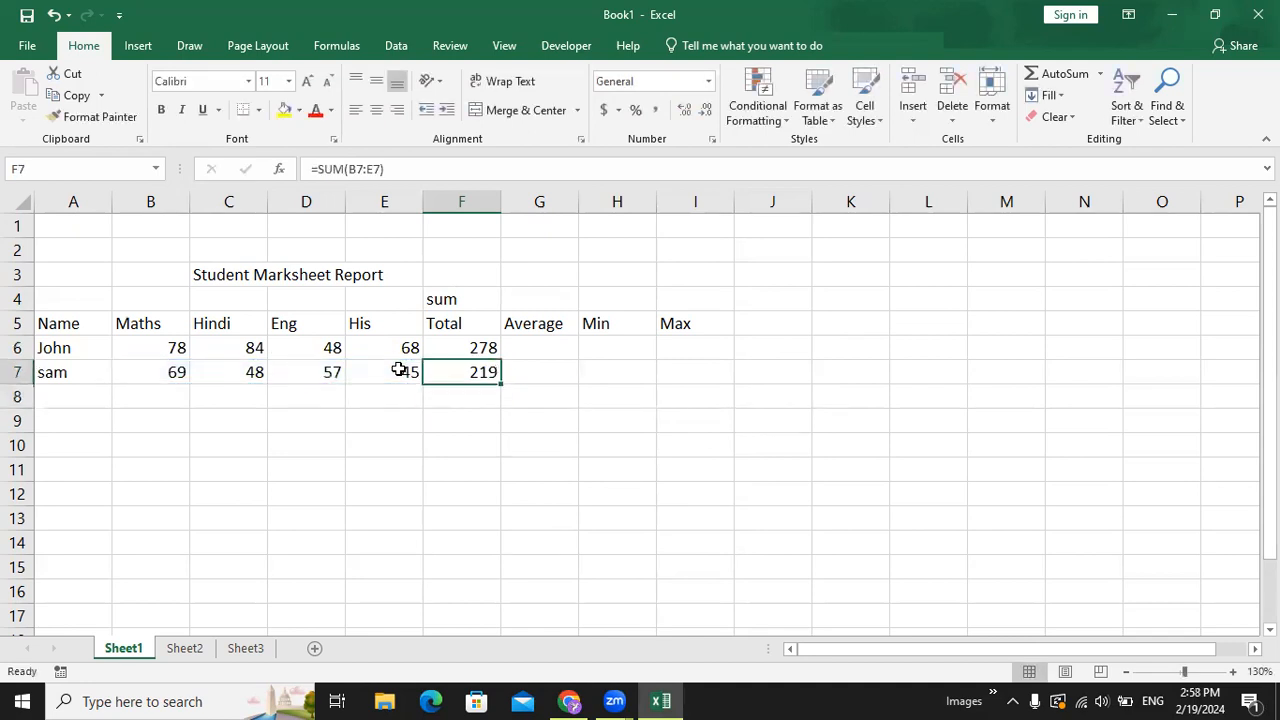
# Step: Change the second student's His mark in cell E7 to 65
pyautogui.press('Up')
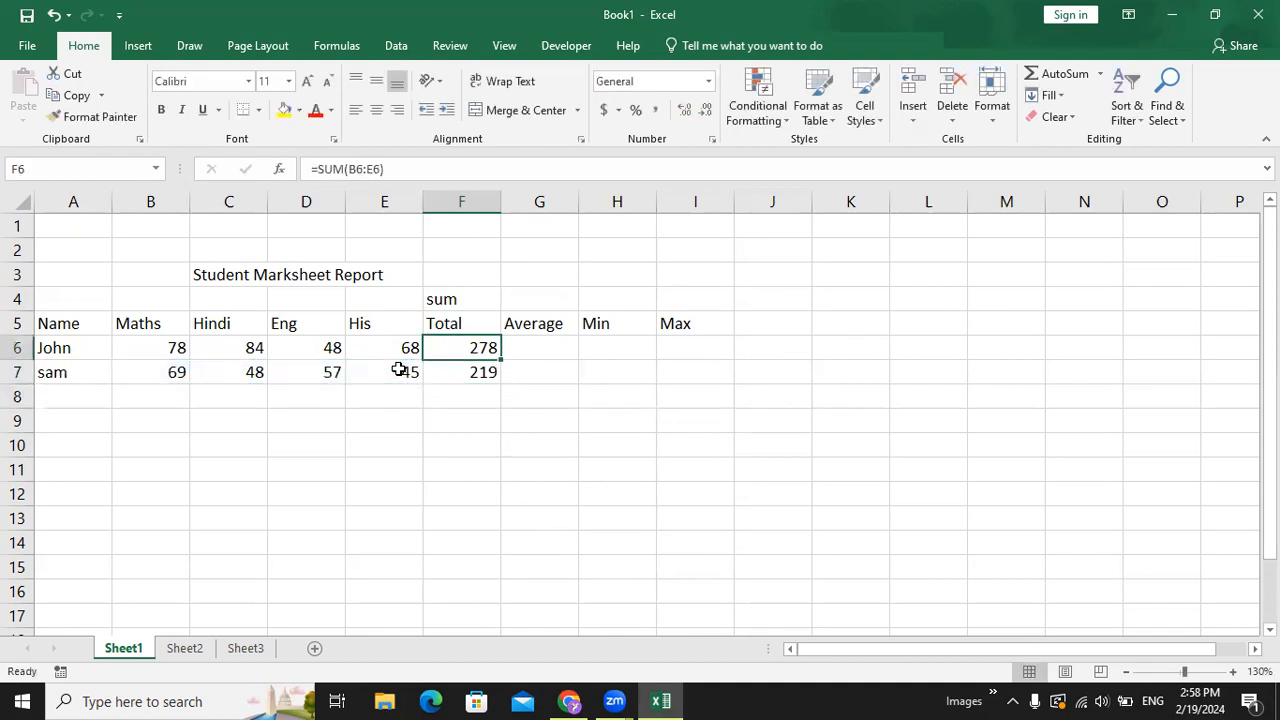
pyautogui.press('Left')
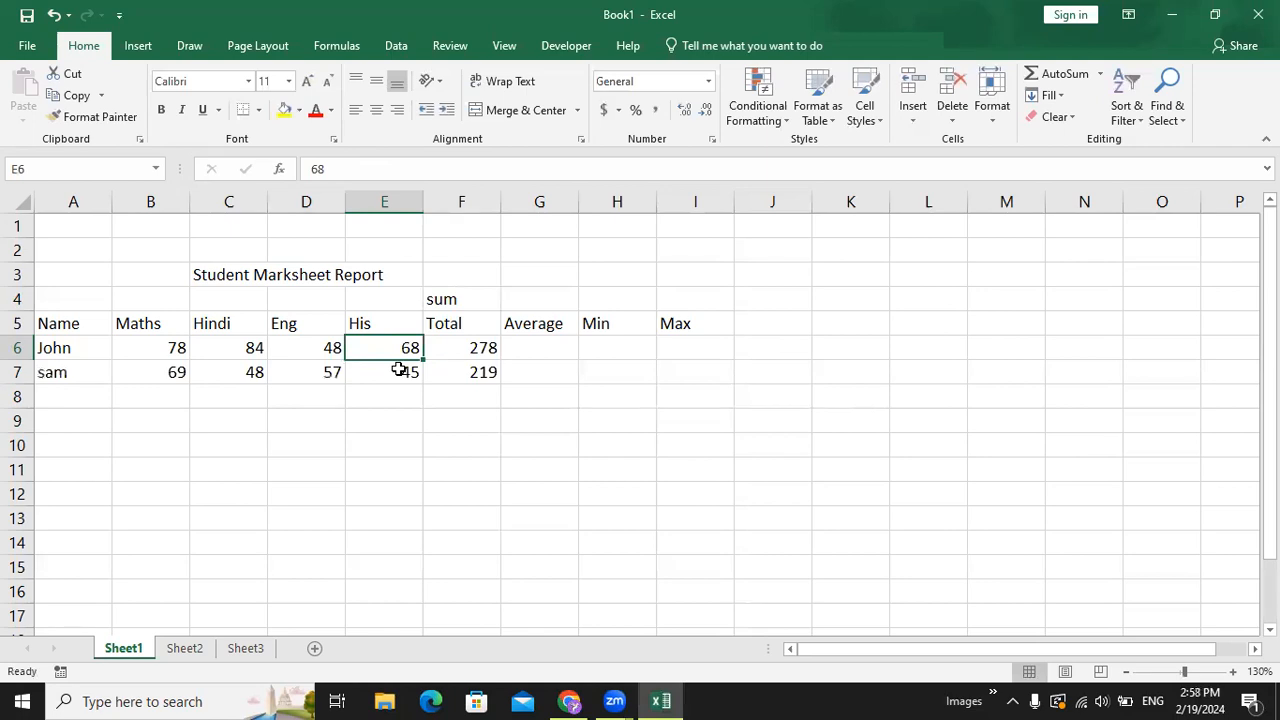
pyautogui.press('Down')
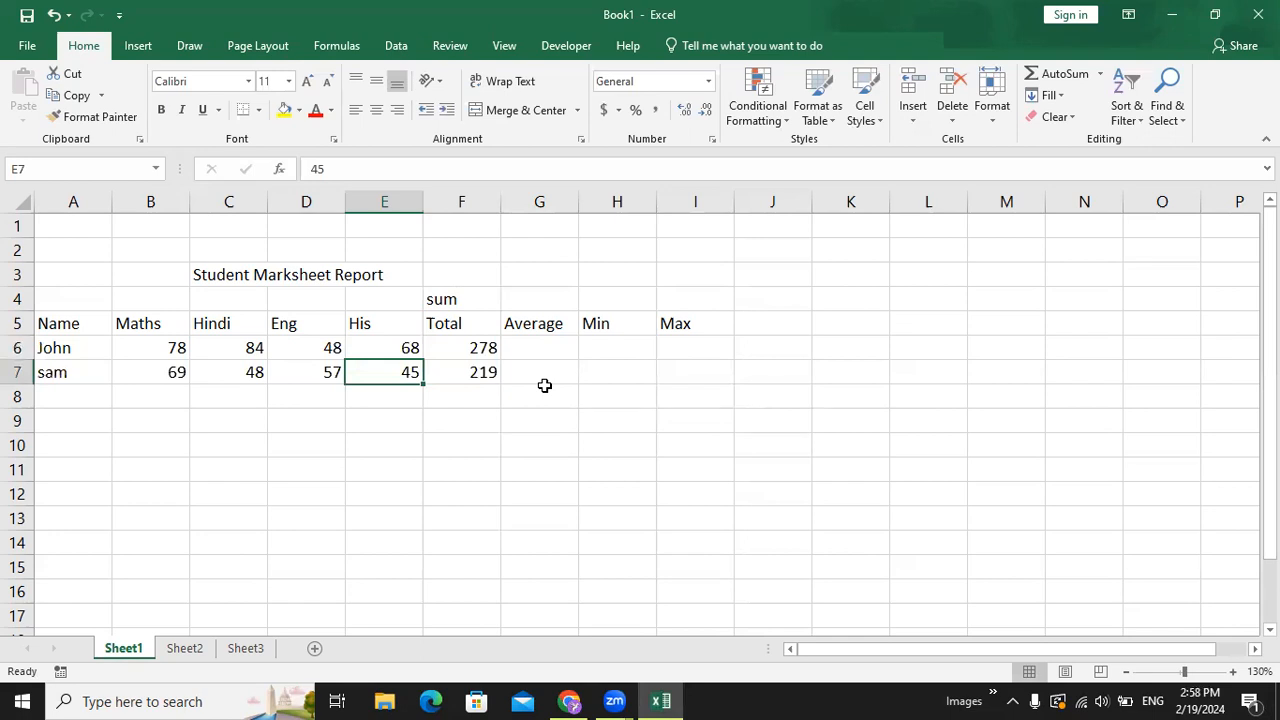
pyautogui.write('65')
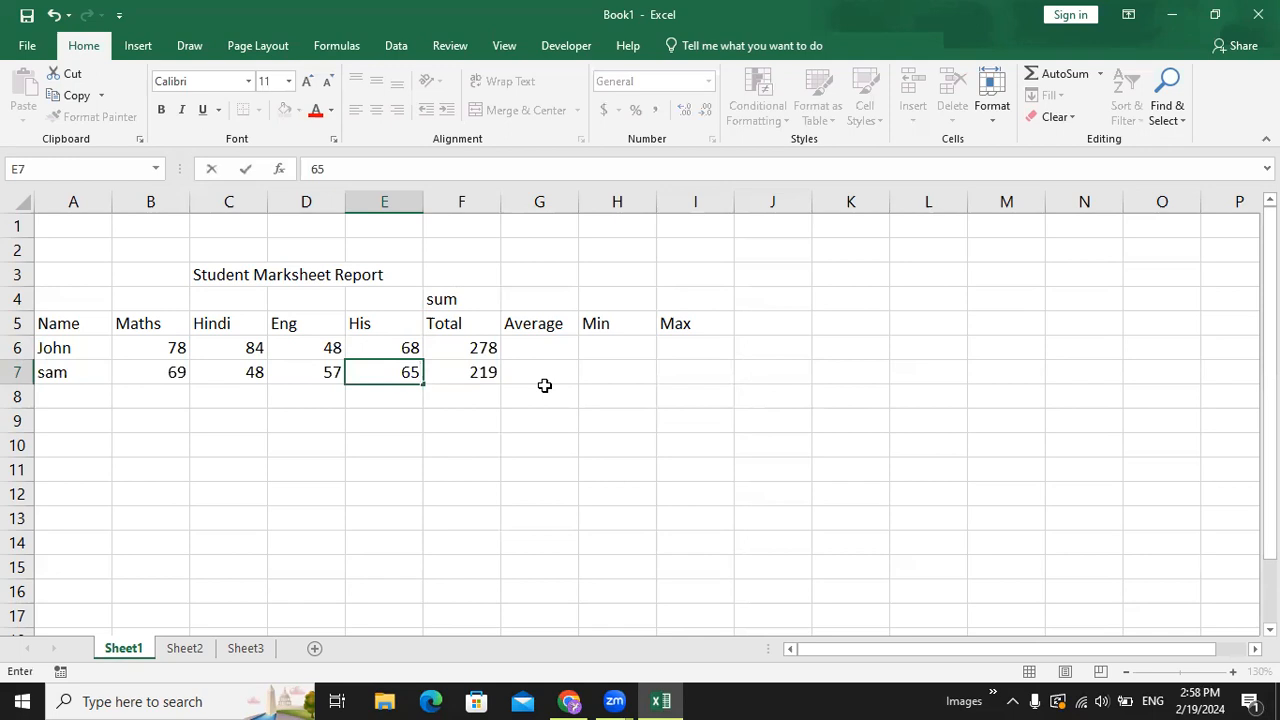
pyautogui.press('Return')
# Step: Open the second student's Total formula in cell F7 to review the range it adds
pyautogui.press('Up')
pyautogui.press('Right')
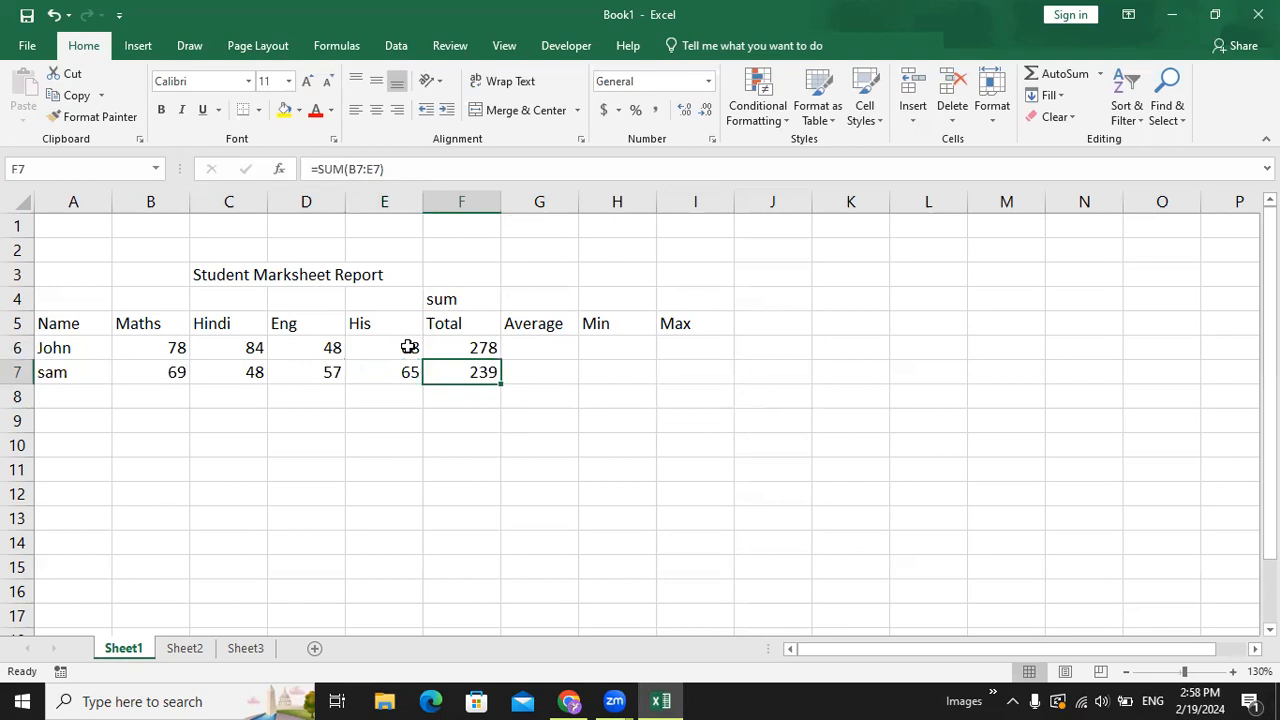
pyautogui.doubleClick(458, 374)
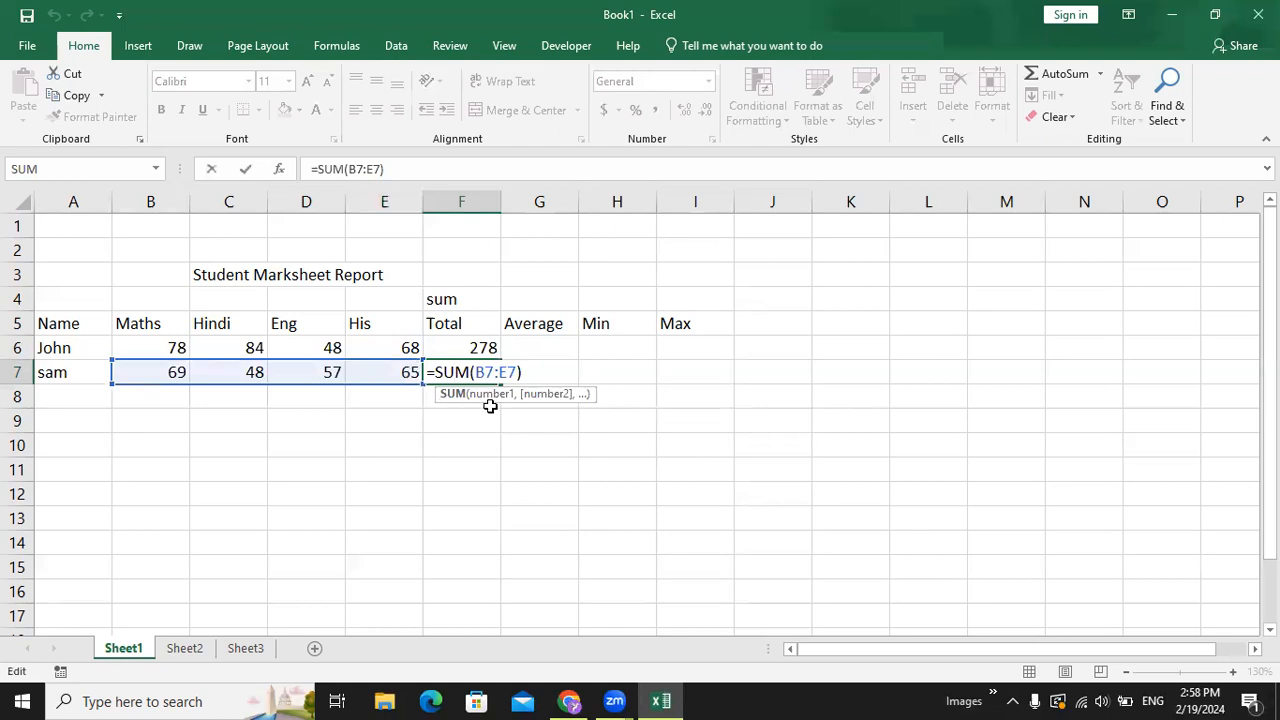
# Step: Change the second student's Hindi mark in cell C7 to 50 and select the Total in cell F7
pyautogui.press('Return')
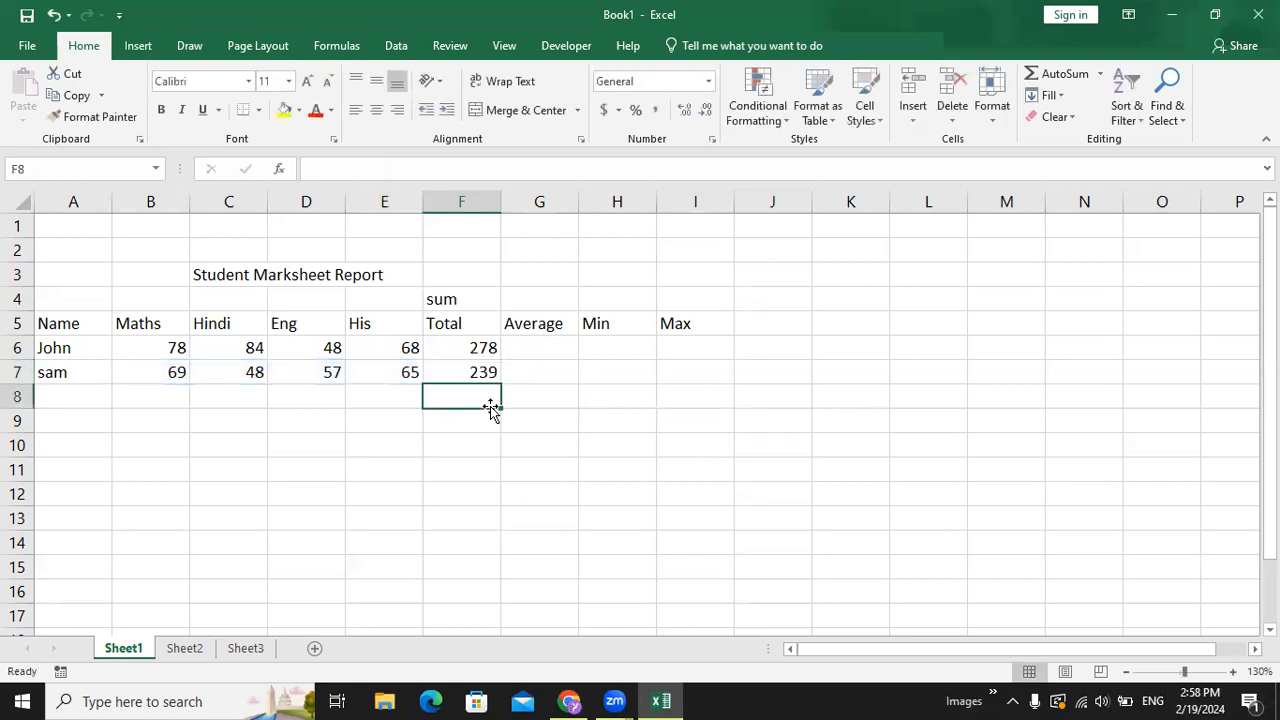
pyautogui.click(247, 371)
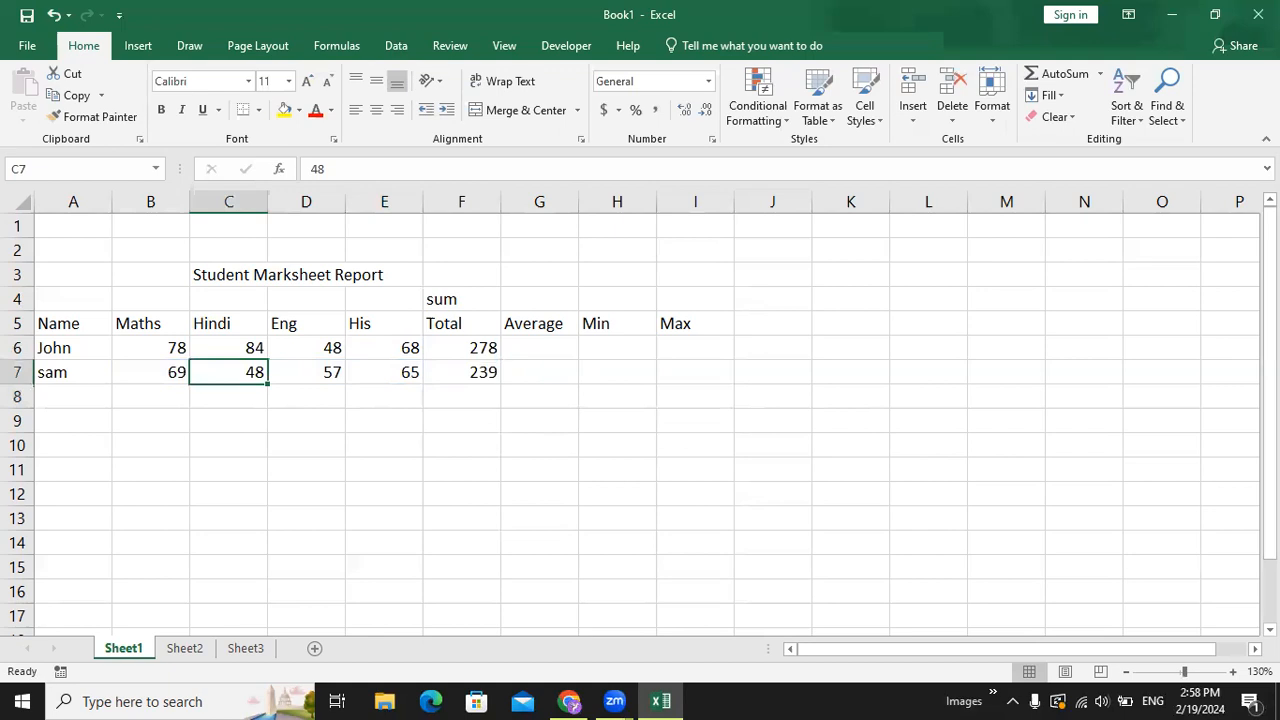
pyautogui.write('50')
pyautogui.press('Return')
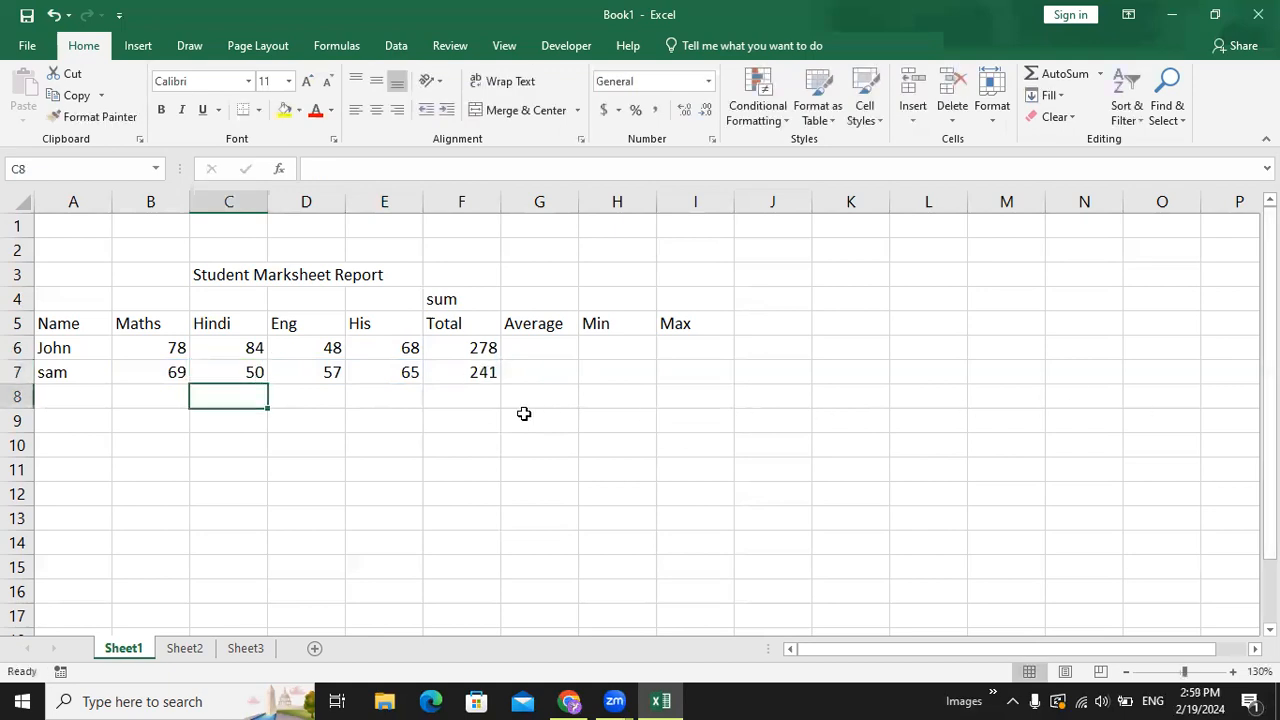
pyautogui.click(483, 369)
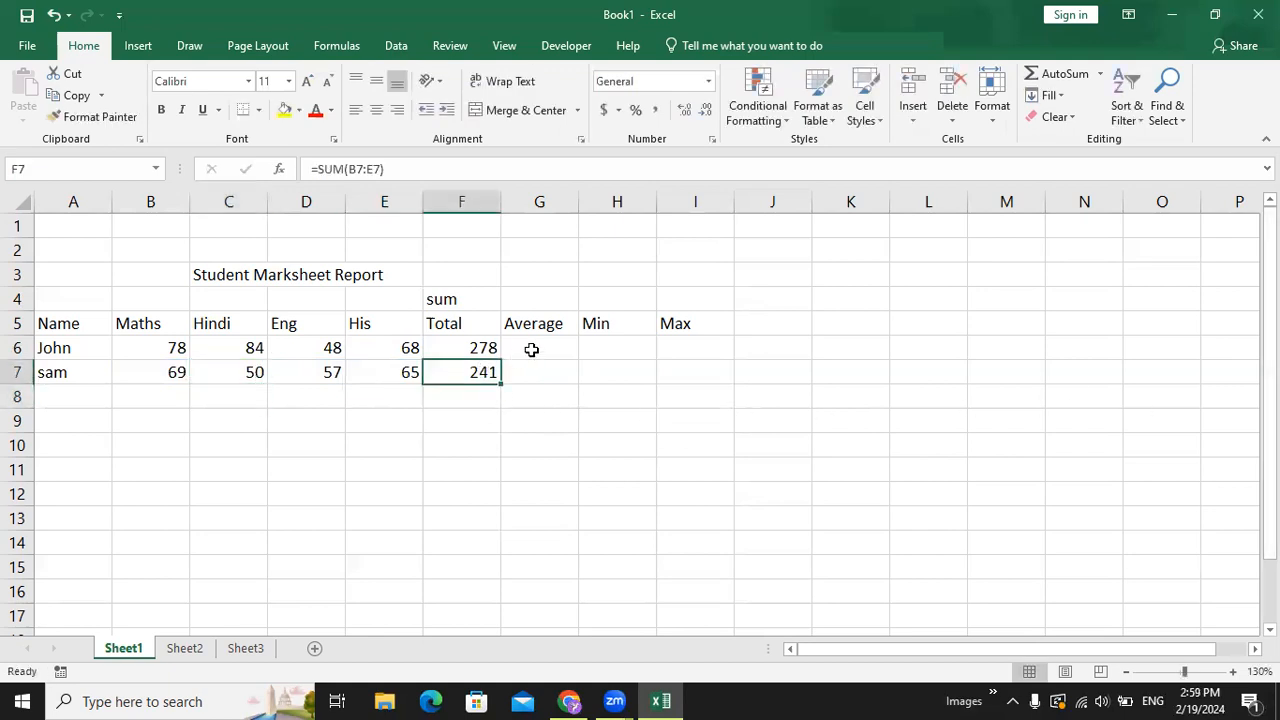
# Step: Try working out the first student's average in cell G4 with the formula =F6/4, and clear the cell
pyautogui.click(531, 349)
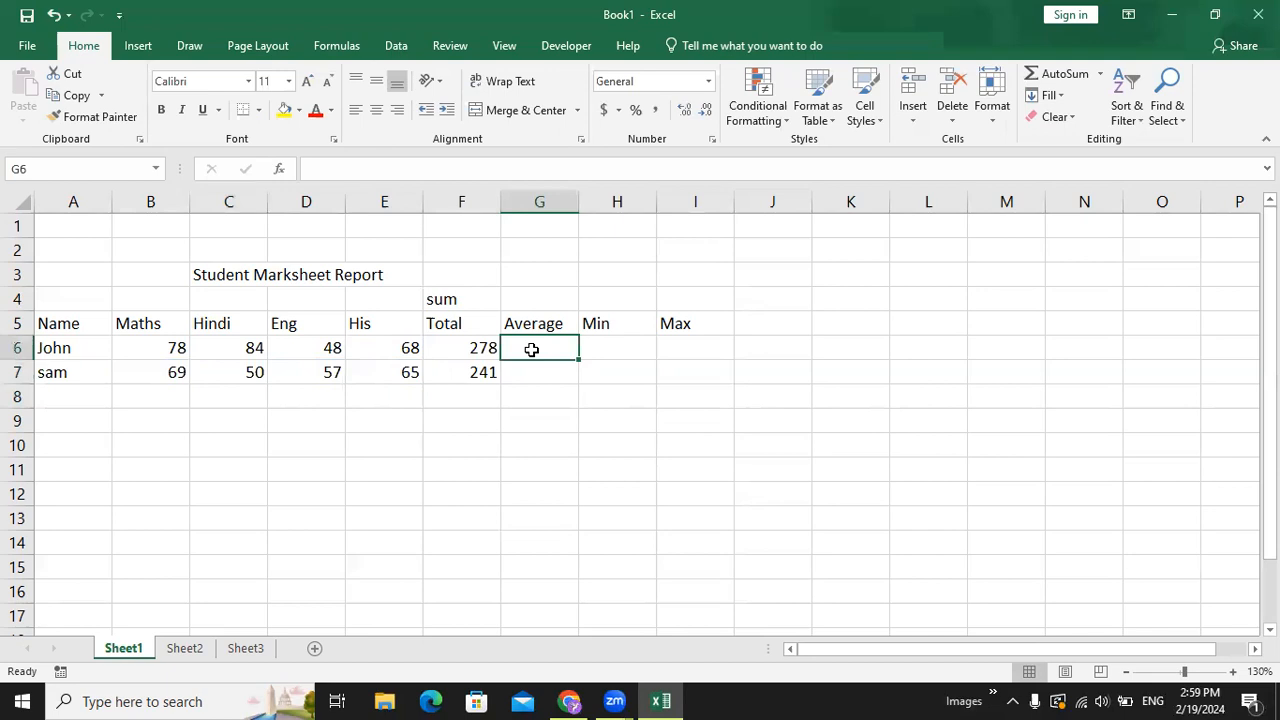
pyautogui.click(534, 300)
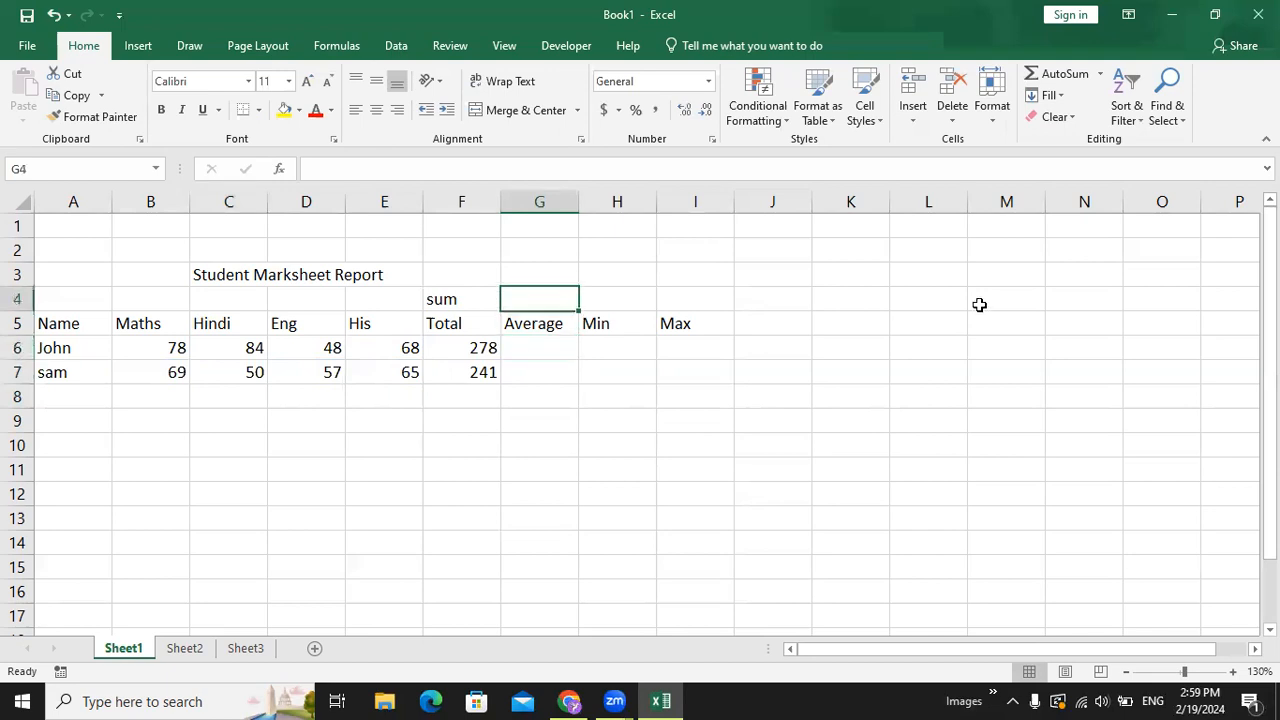
pyautogui.write('=')
pyautogui.click(463, 357)
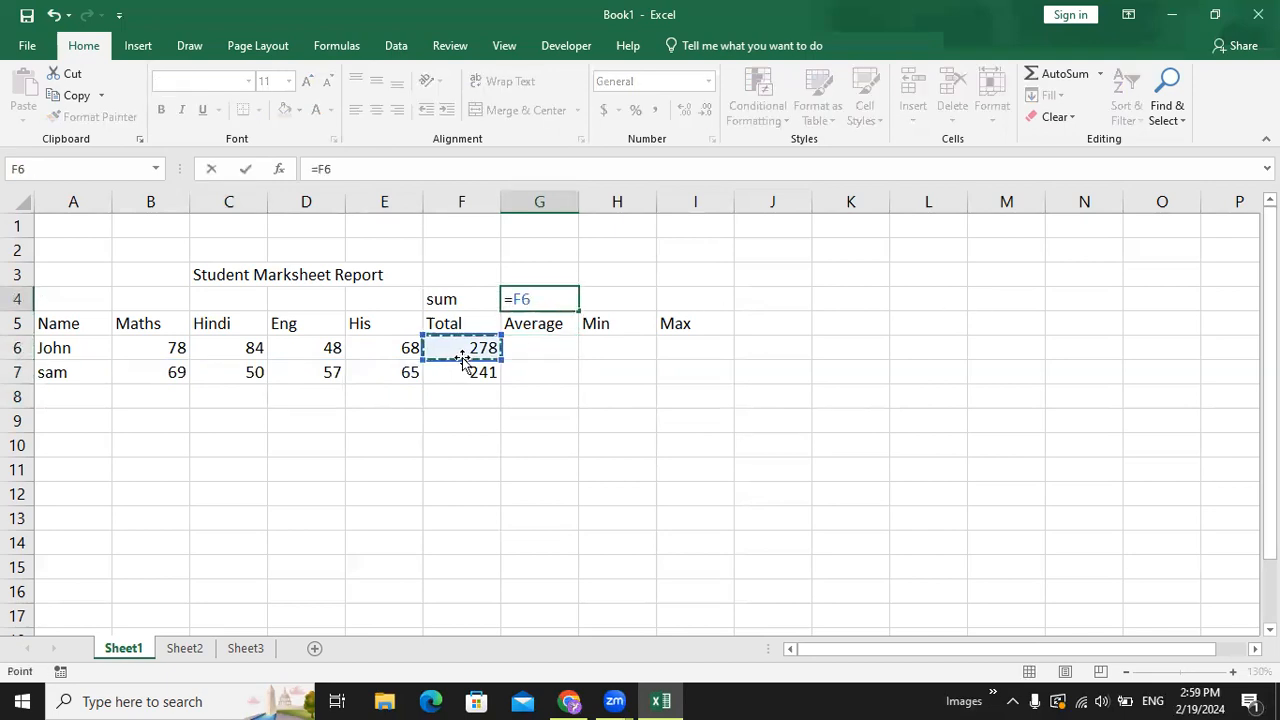
pyautogui.write('/')
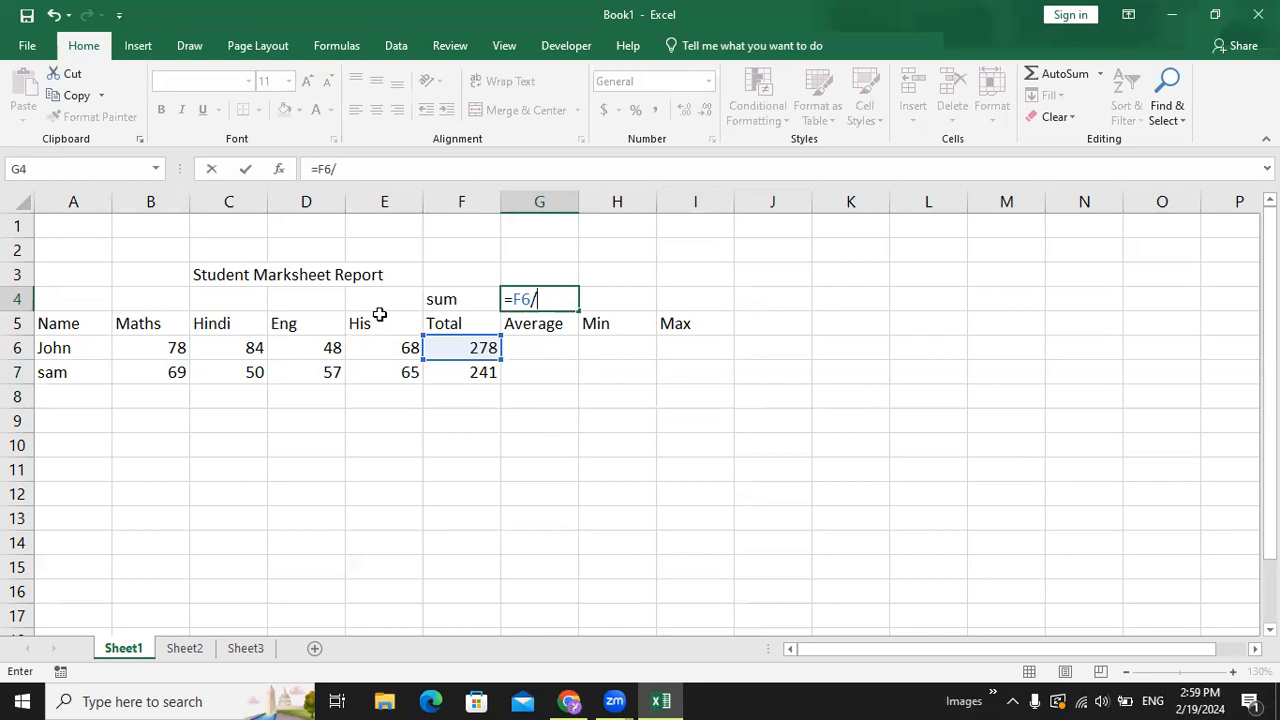
pyautogui.write('4')
pyautogui.press('Return')
pyautogui.press('Up')
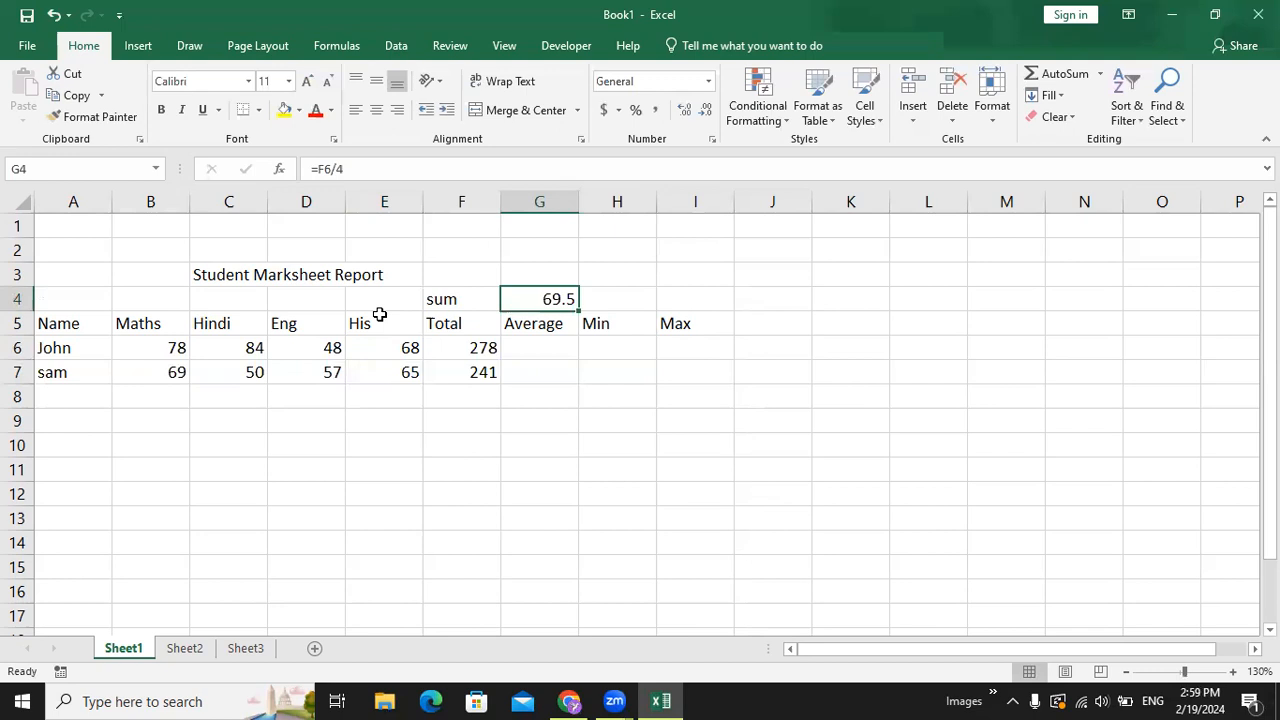
pyautogui.press('Delete')
# Step: Repeat the manual average formula =F6/4 in cell G4 and delete it again
pyautogui.write('=')
pyautogui.press('Down')
pyautogui.press('Left')
pyautogui.press('Down')
pyautogui.write('/')
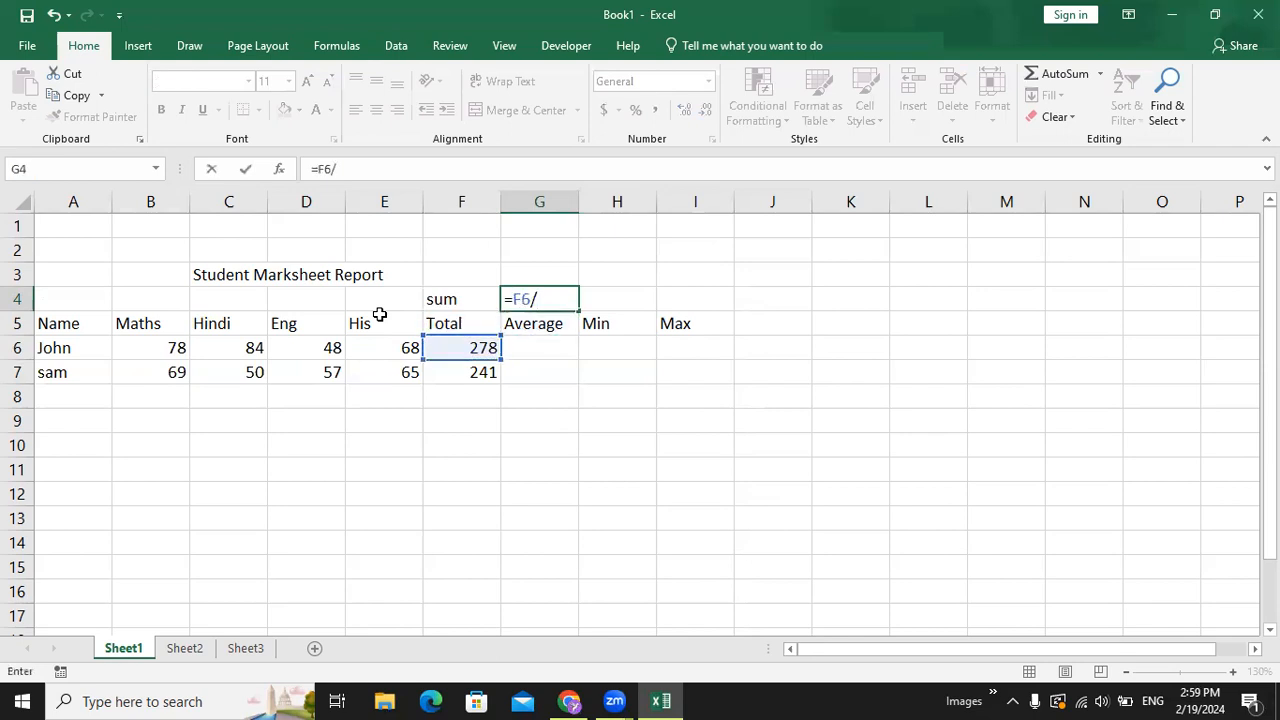
pyautogui.write('4')
pyautogui.press('Return')
pyautogui.press('Up')
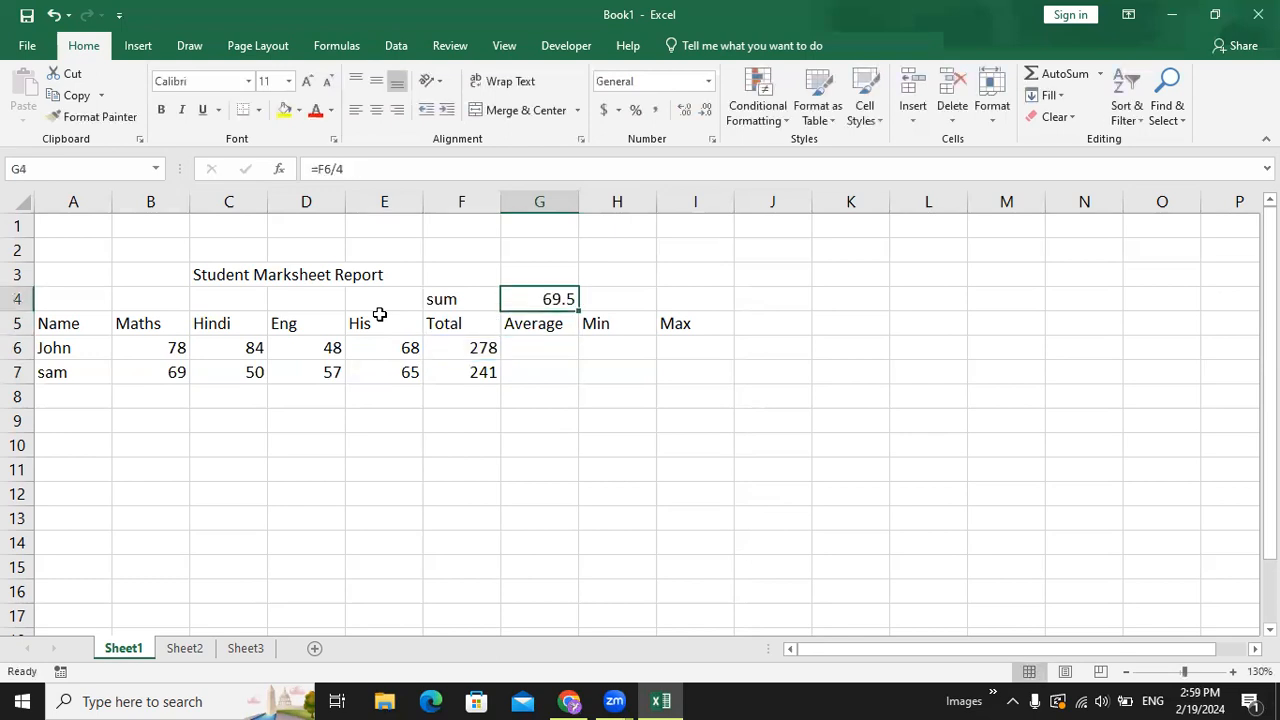
pyautogui.press('Delete')
# Step: Calculate the first student's average in cell G6 with the formula =AVERAGE(B6:E6)
pyautogui.press('Down')
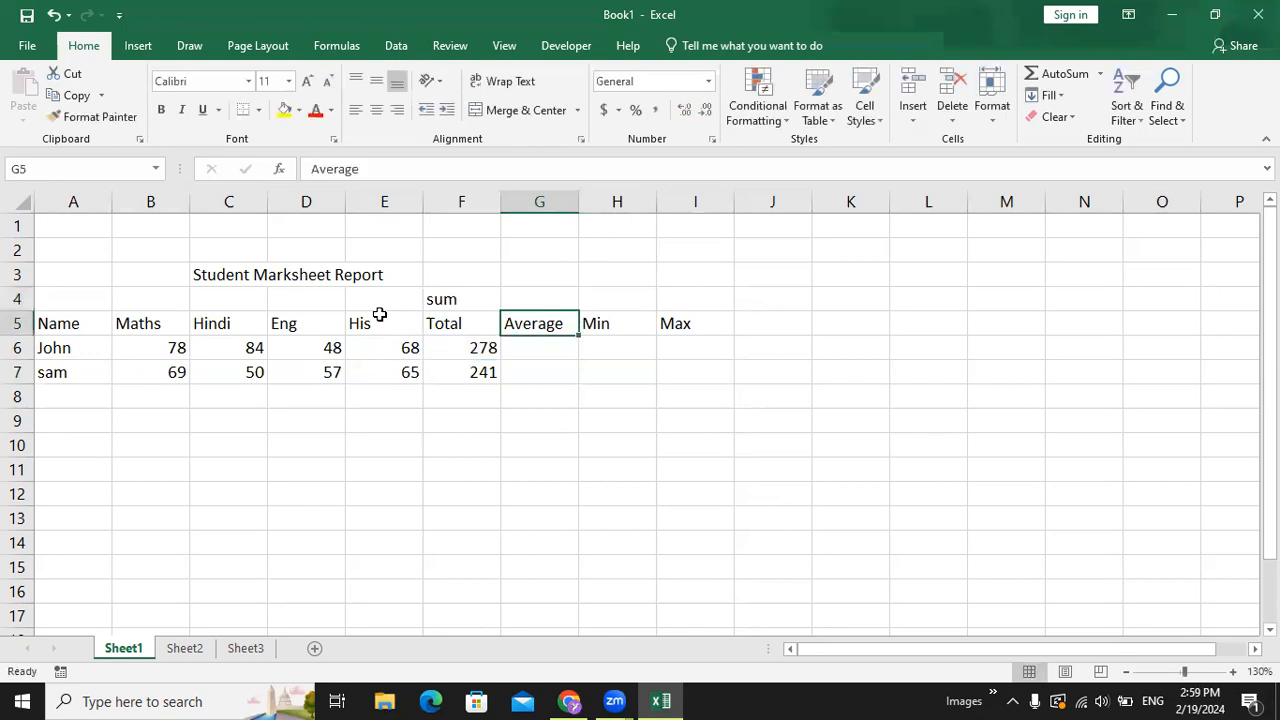
pyautogui.press('Down')
pyautogui.write('=aver')
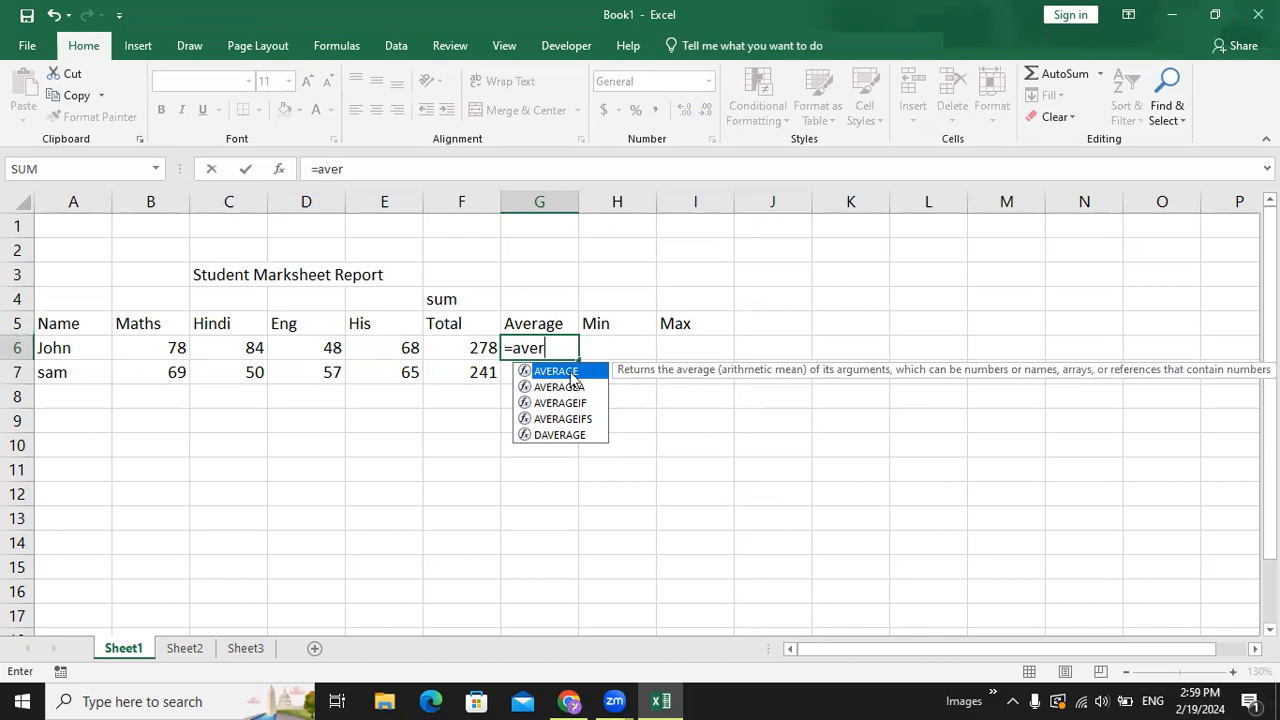
pyautogui.doubleClick(572, 372)
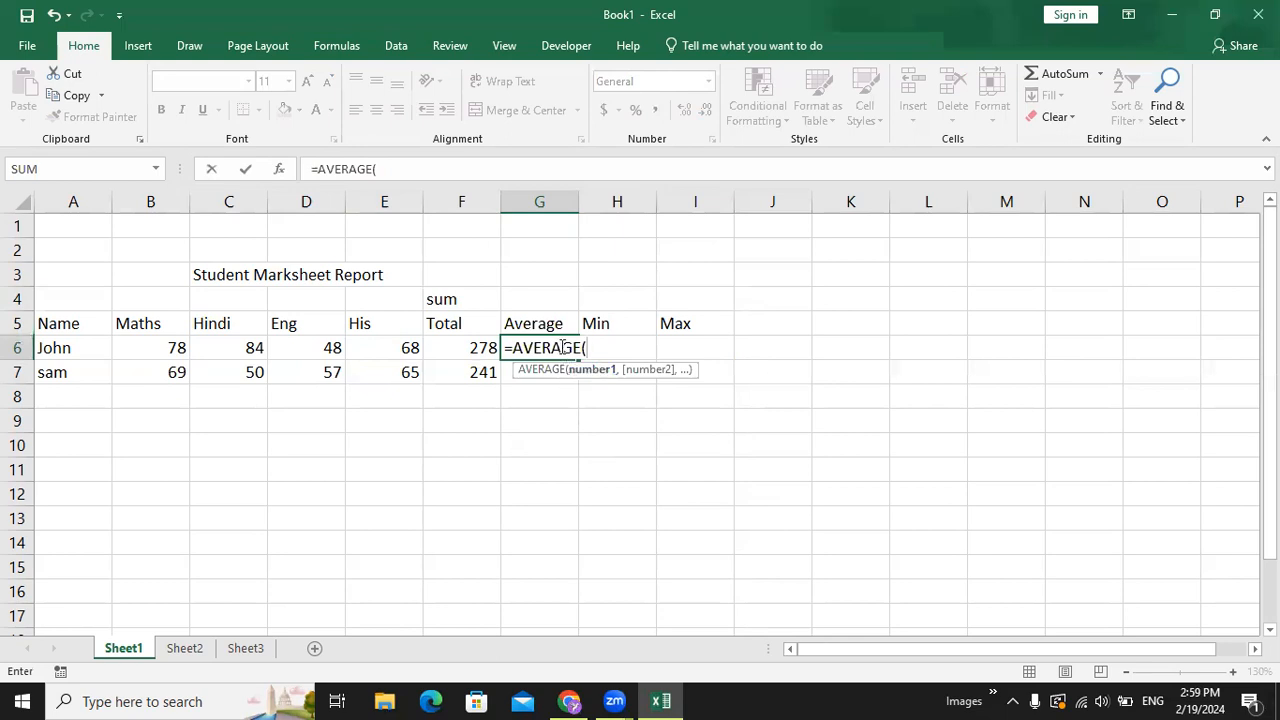
pyautogui.moveTo(140, 347); pyautogui.dragTo(383, 345)
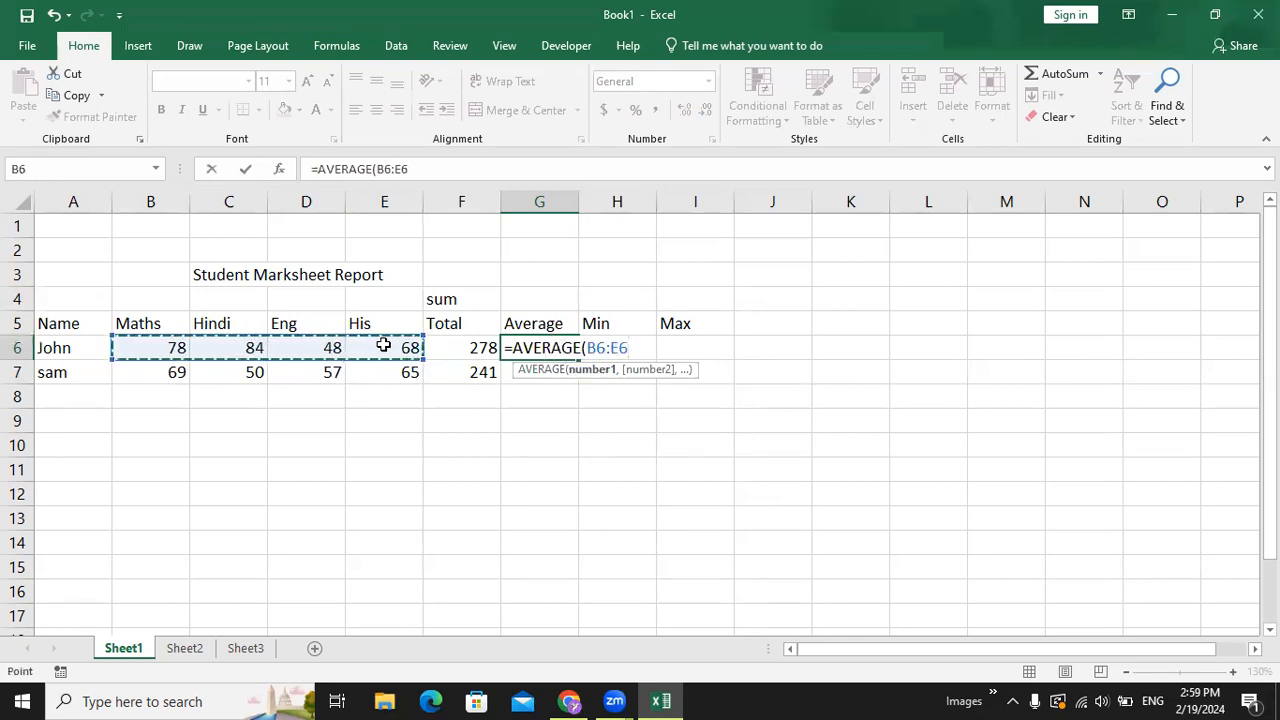
pyautogui.write(')')
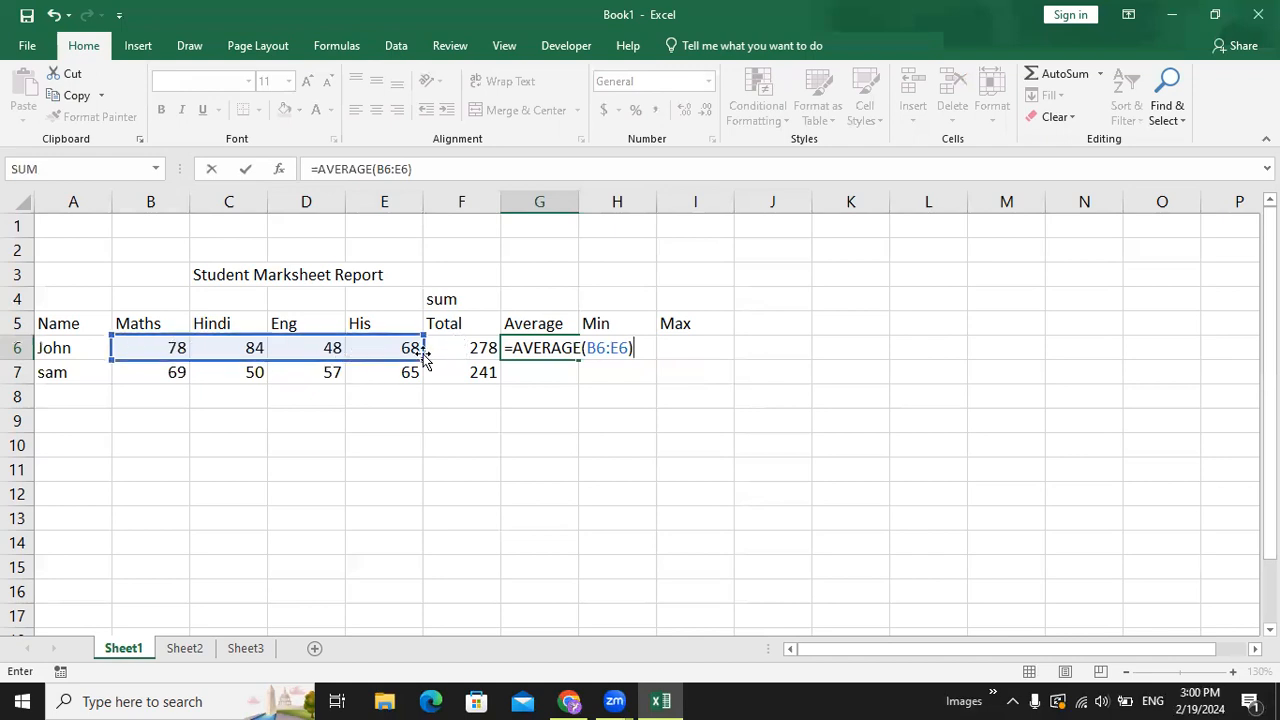
pyautogui.press('Return')
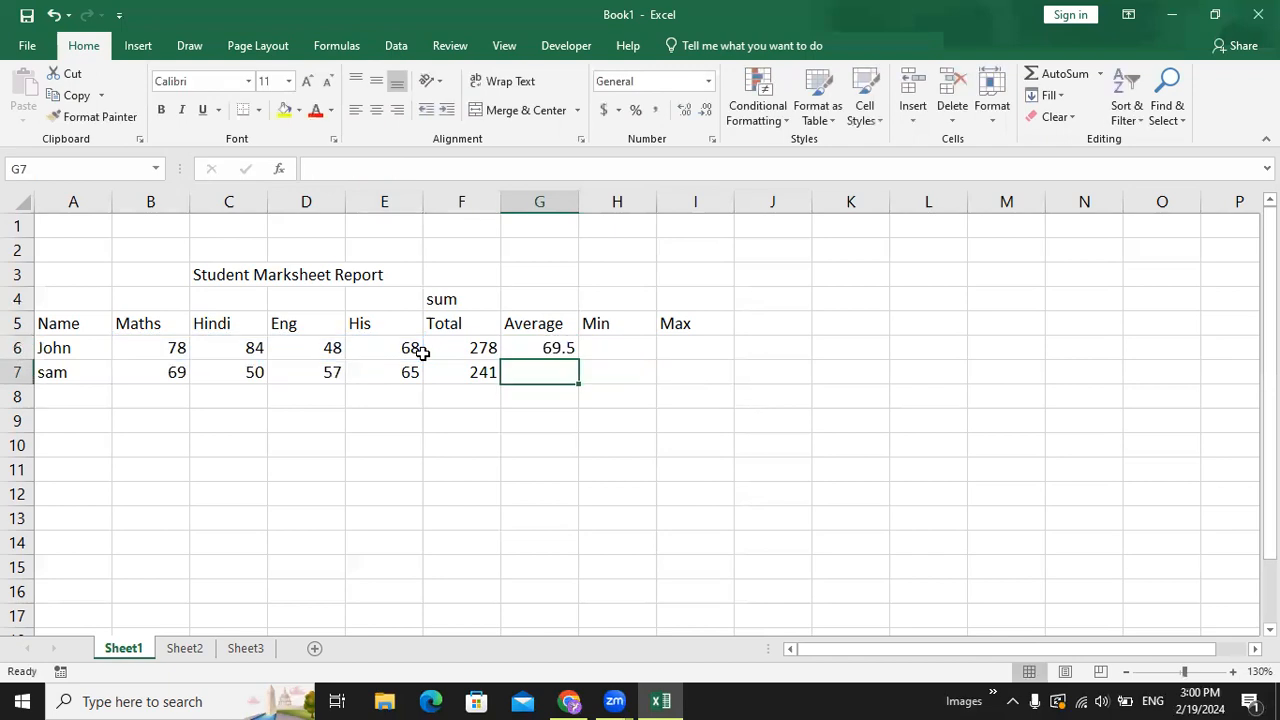
# Step: Calculate the second student's average in cell G7 with the formula =AVERAGE(B7:E7)
pyautogui.write('=aver')
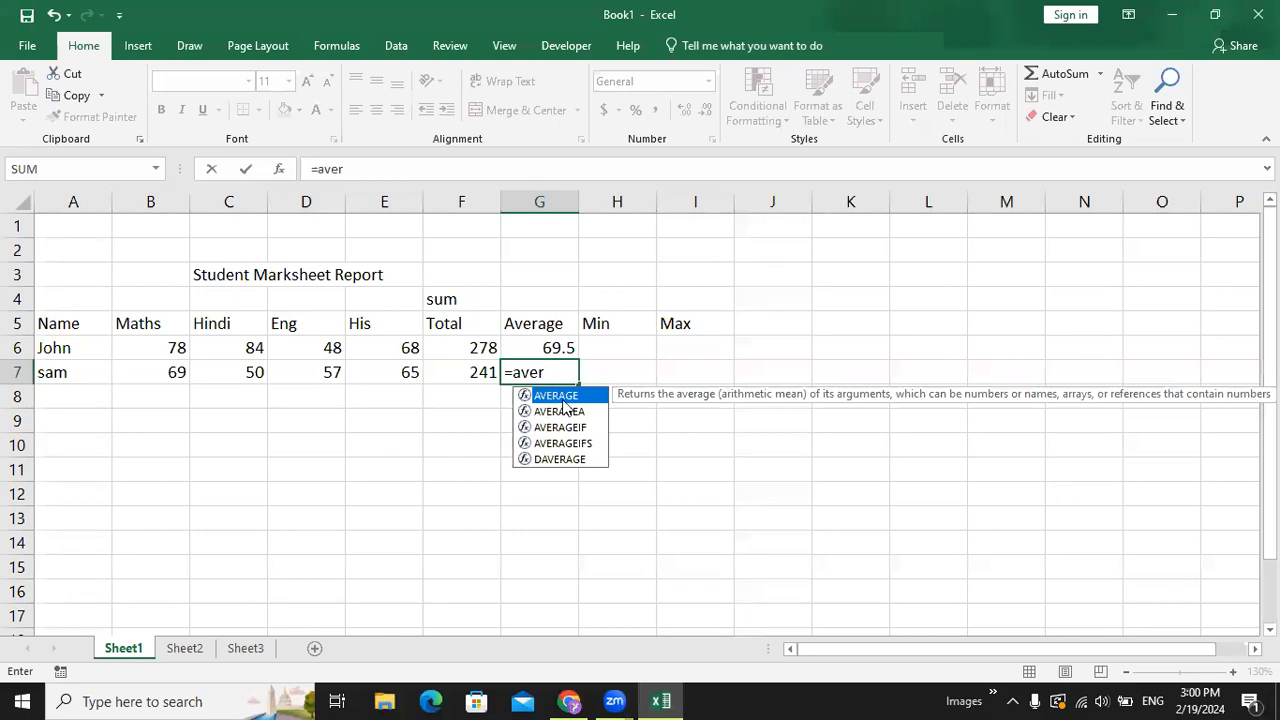
pyautogui.doubleClick(563, 397)
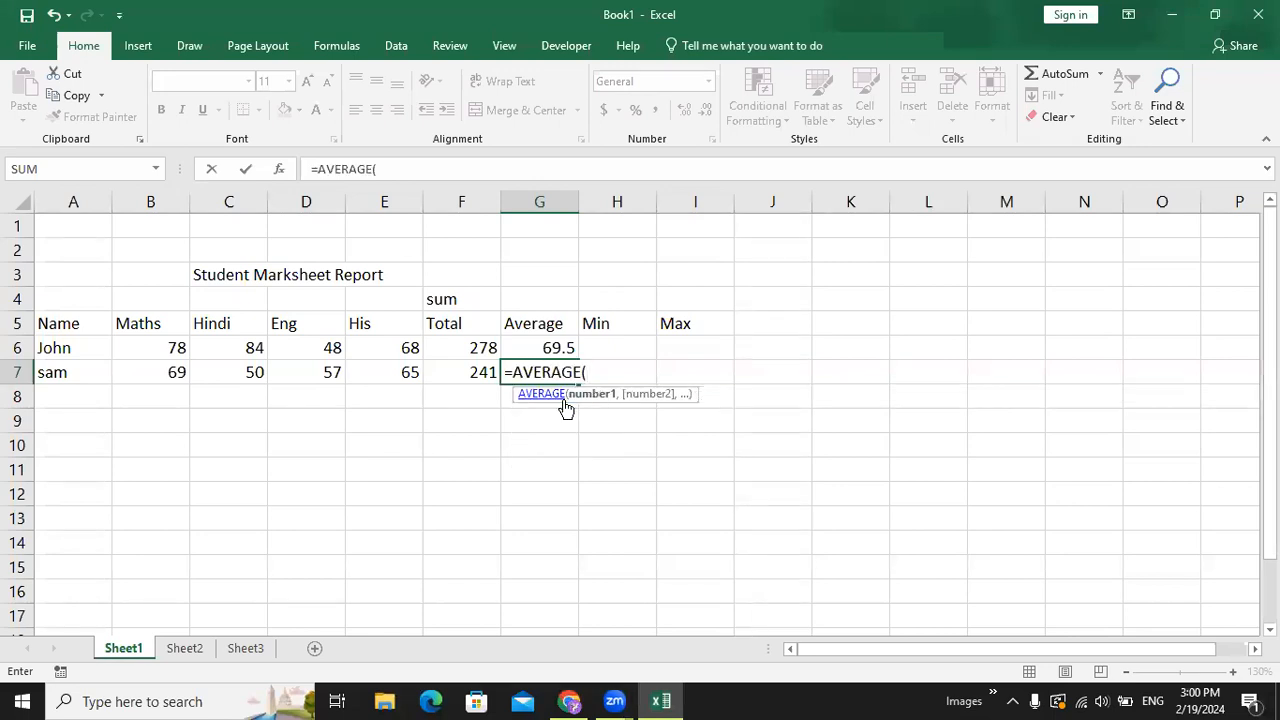
pyautogui.moveTo(162, 377); pyautogui.dragTo(407, 372)
pyautogui.write(')')
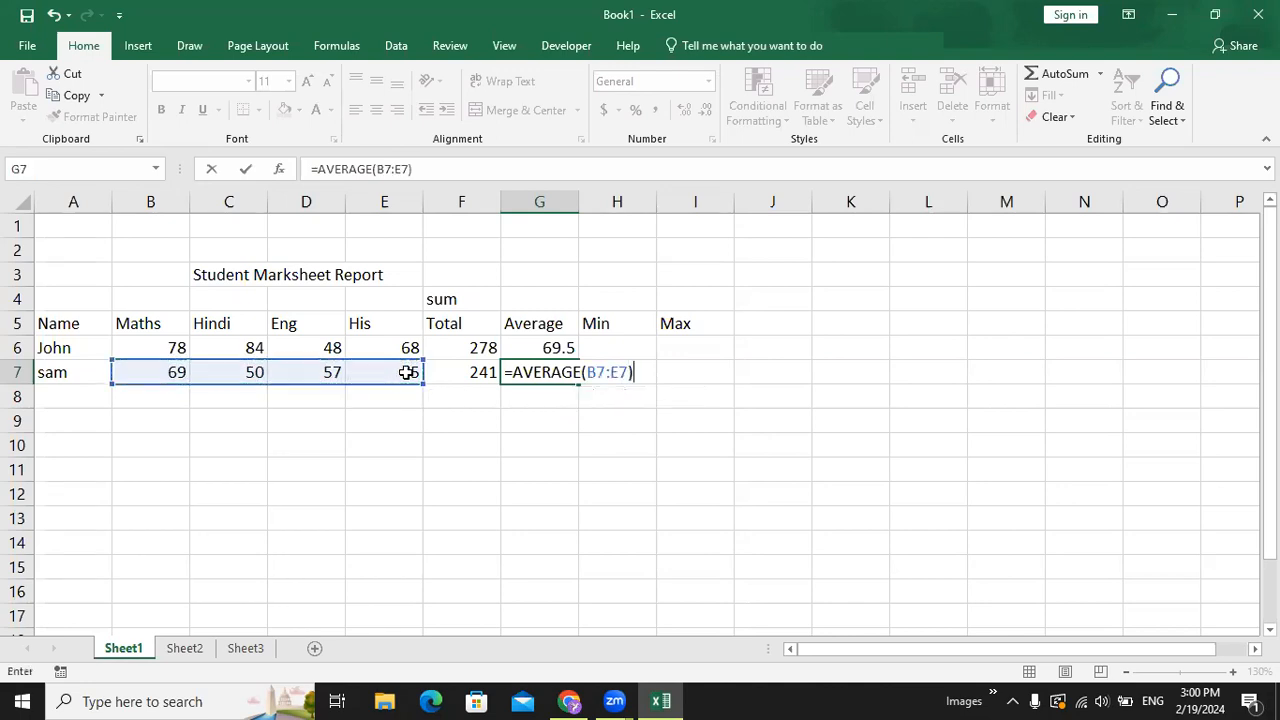
pyautogui.press('Return')
# Step: Add the labels Minimun in cell H4 and Maximum in cell I4, above the Min and Max headings
pyautogui.click(609, 356)
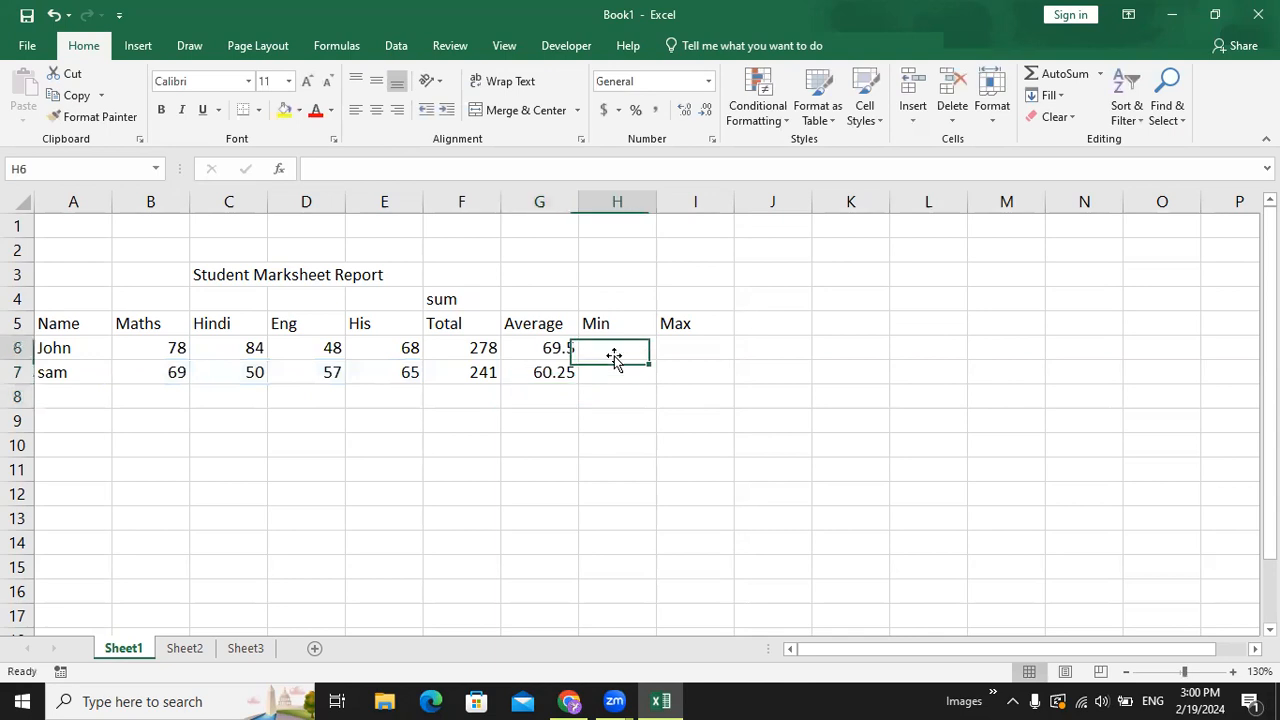
pyautogui.click(612, 298)
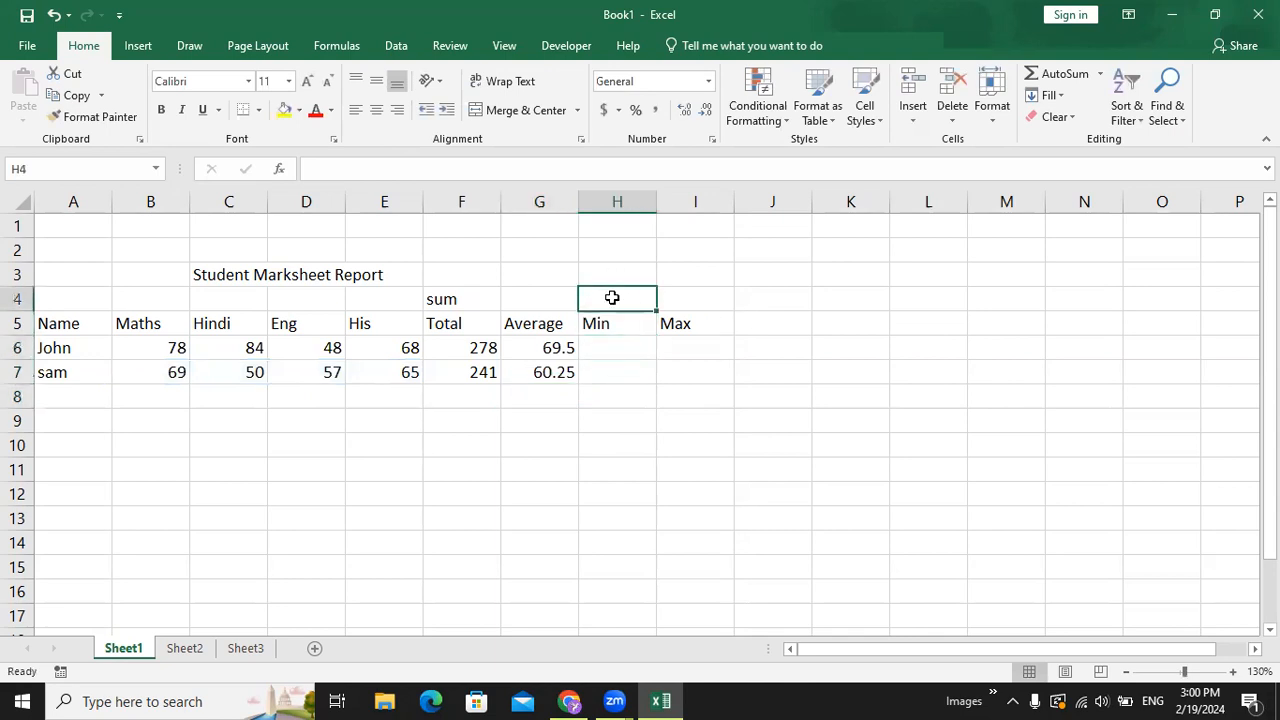
pyautogui.write('Mini')
pyautogui.write('mum')
pyautogui.press('Return')
pyautogui.press('Up')
pyautogui.press('Right')
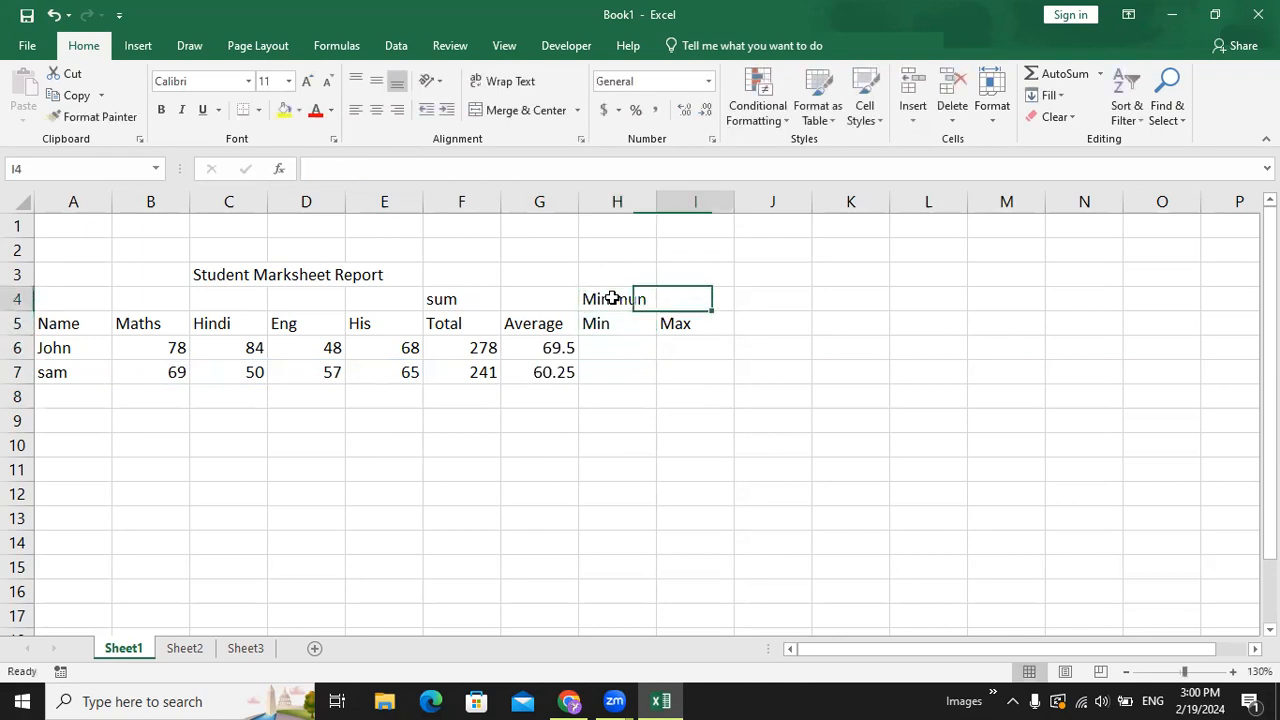
pyautogui.write('Max')
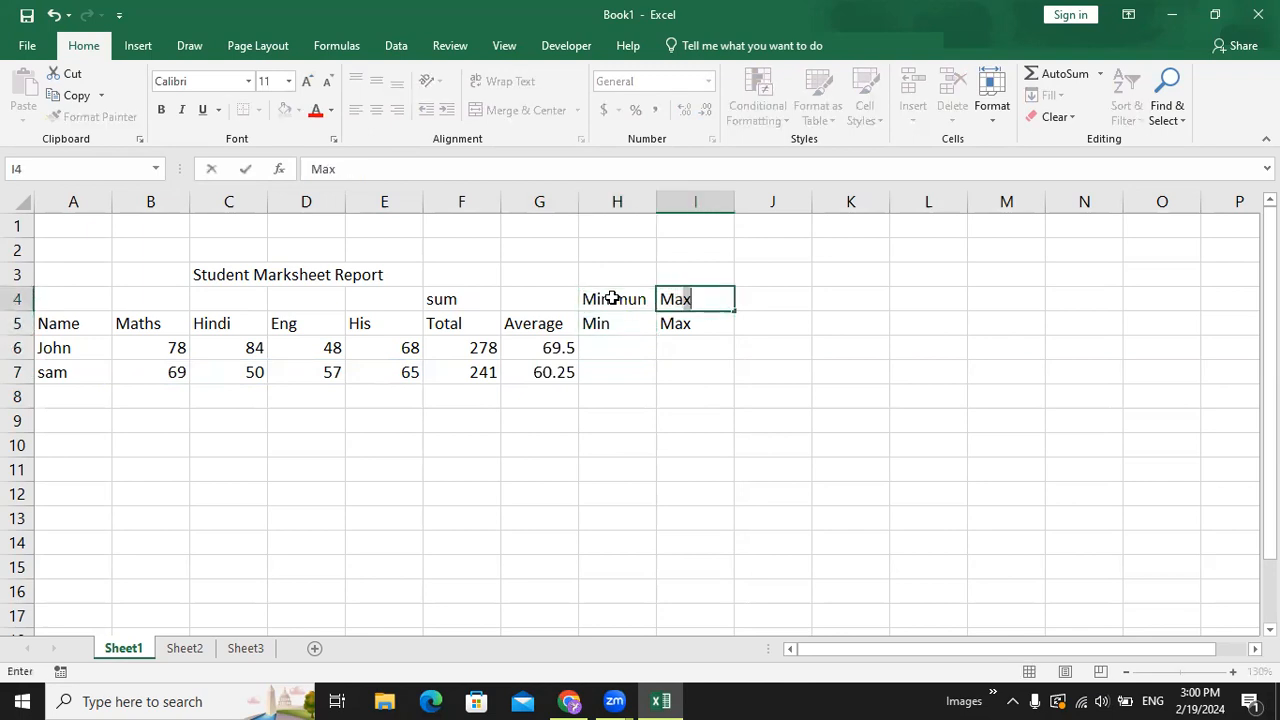
pyautogui.write('imum')
pyautogui.press('Return')
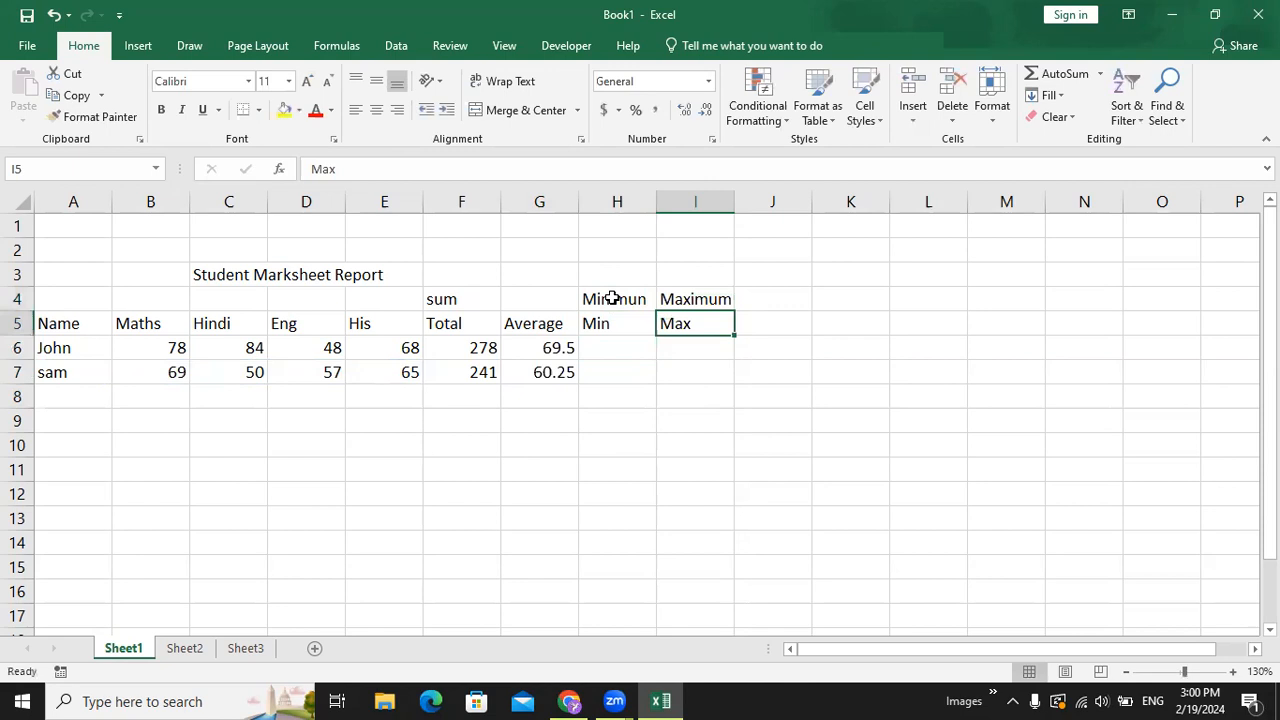
# Step: Find the first student's lowest mark in cell H6 with the formula =MIN(B6:E6)
pyautogui.click(605, 349)
pyautogui.write('=')
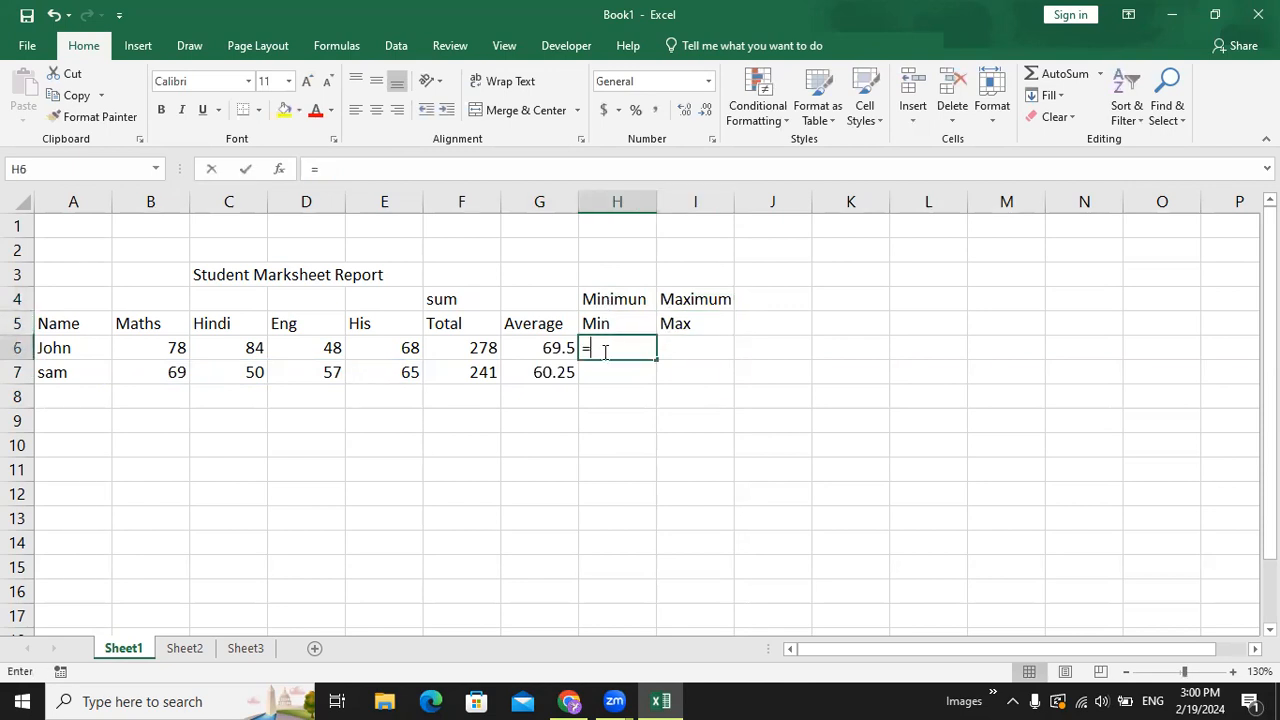
pyautogui.write('min')
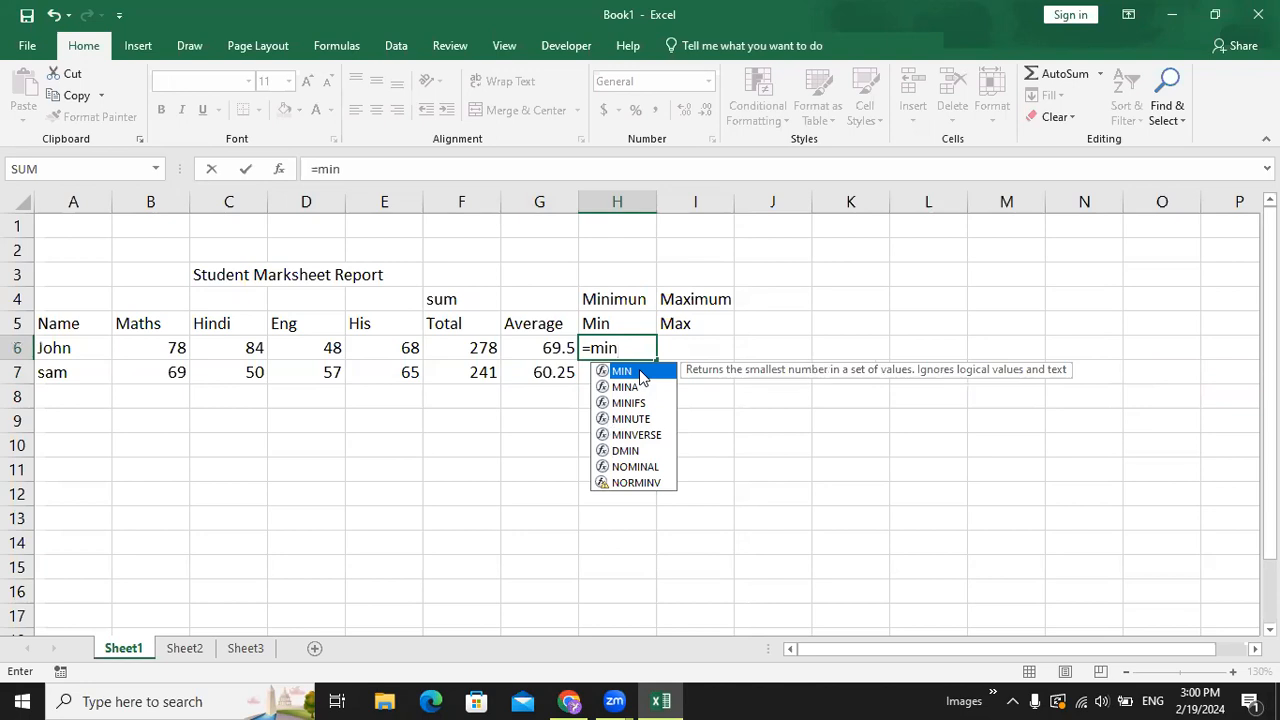
pyautogui.doubleClick(641, 372)
pyautogui.moveTo(171, 347); pyautogui.dragTo(389, 346)
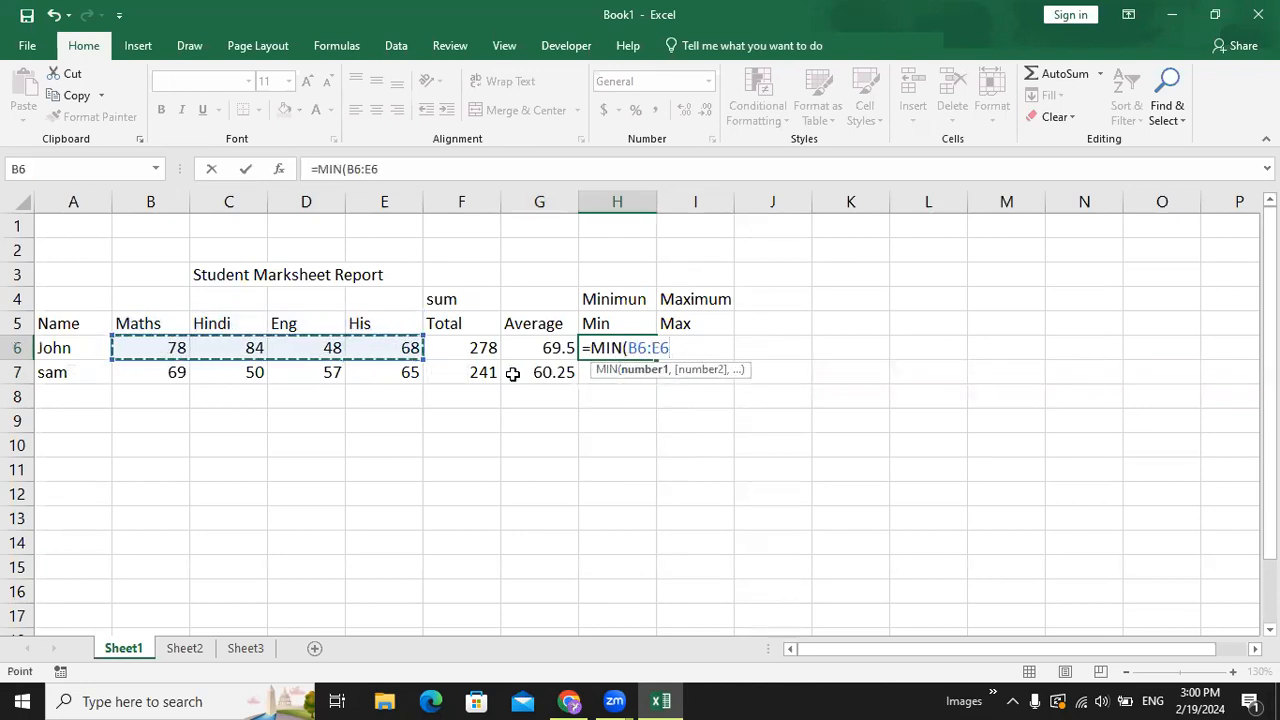
pyautogui.write(')')
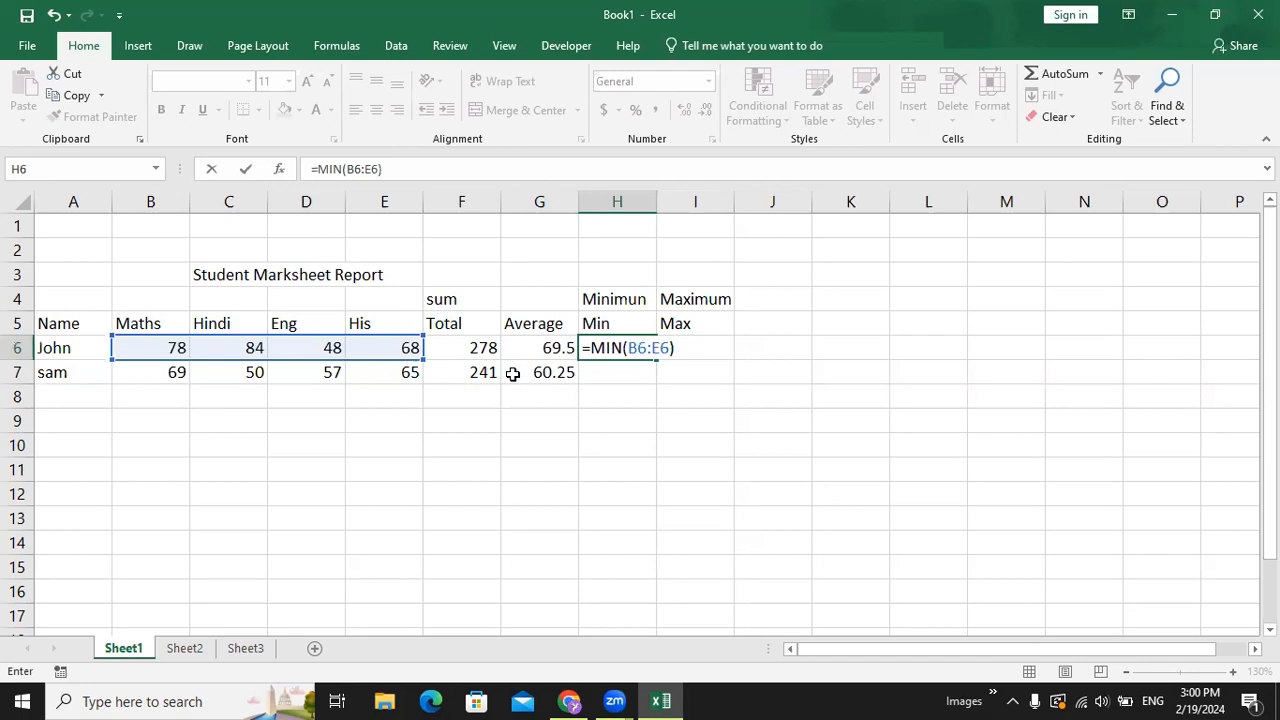
pyautogui.press('Return')
# Step: Find the first student's highest mark in cell I6 with the MAX function over B6:E6
pyautogui.press('Up')
pyautogui.press('Right')
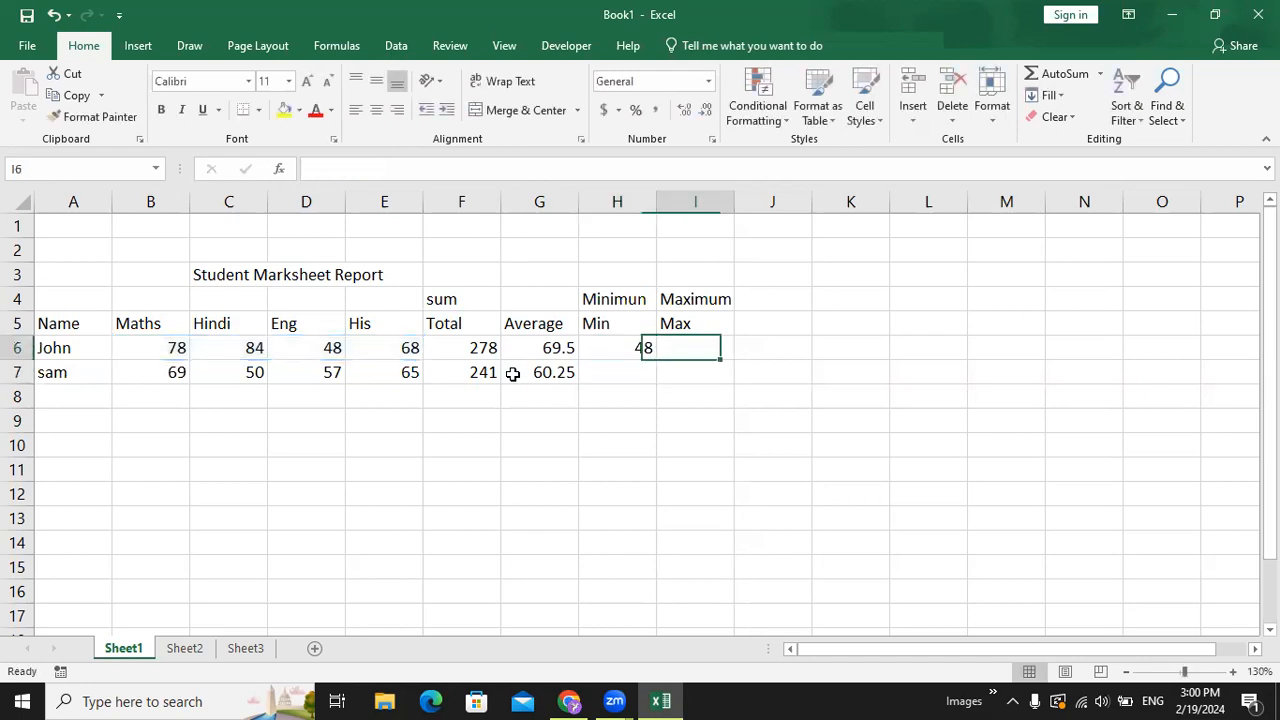
pyautogui.write('=max')
pyautogui.press('Tab')
pyautogui.moveTo(142, 343); pyautogui.dragTo(354, 344)
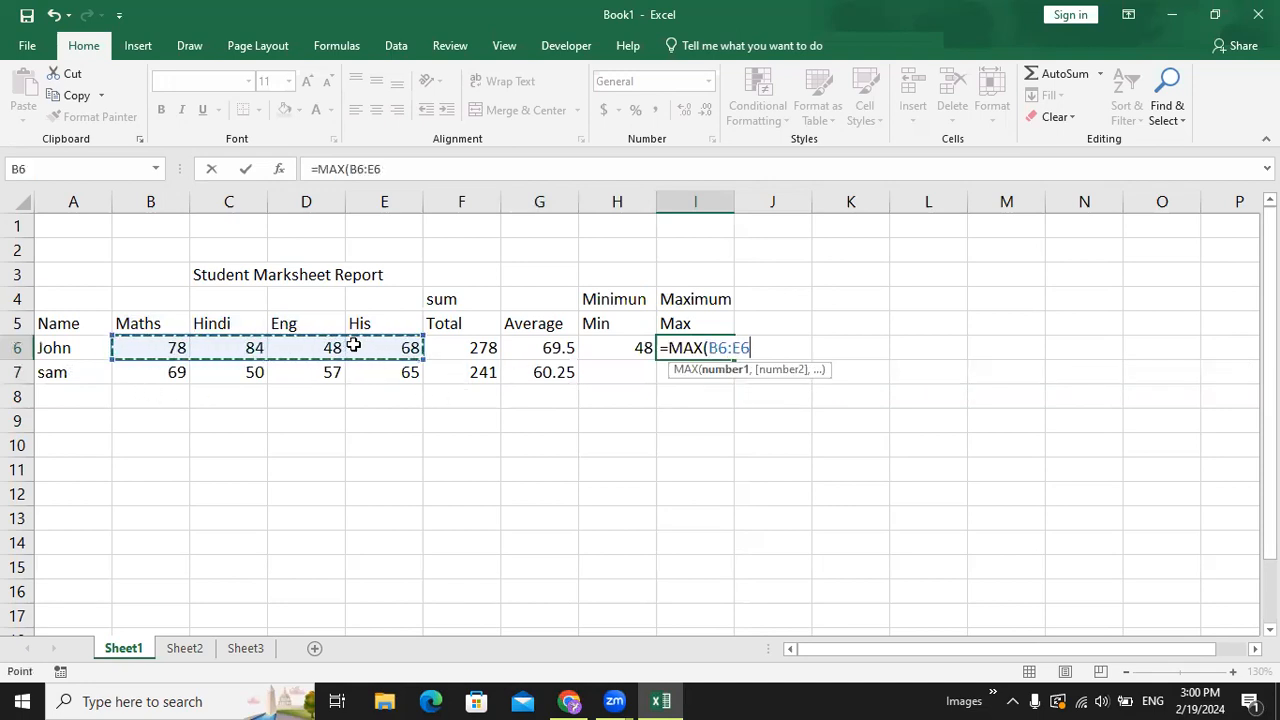
pyautogui.press('Return')
# Step: Find the second student's lowest mark in cell H7 with the formula =MIN(B7:E7)
pyautogui.click(588, 373)
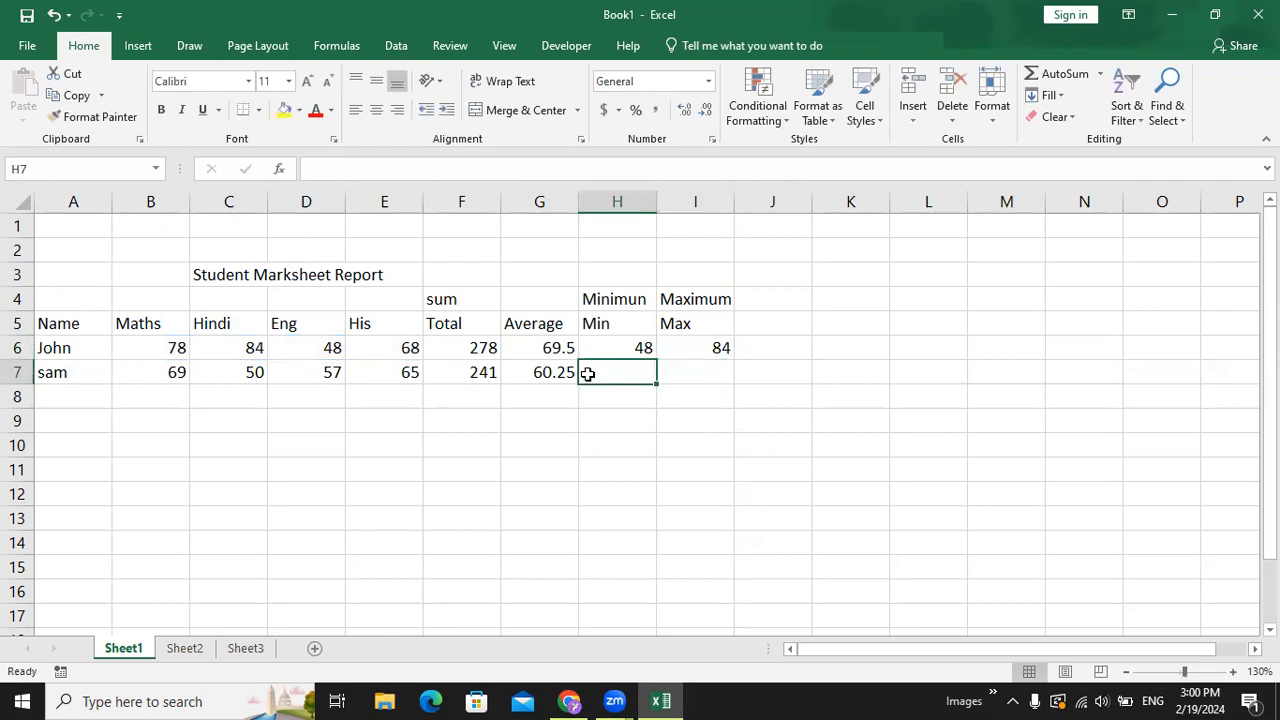
pyautogui.write('=MIN(')
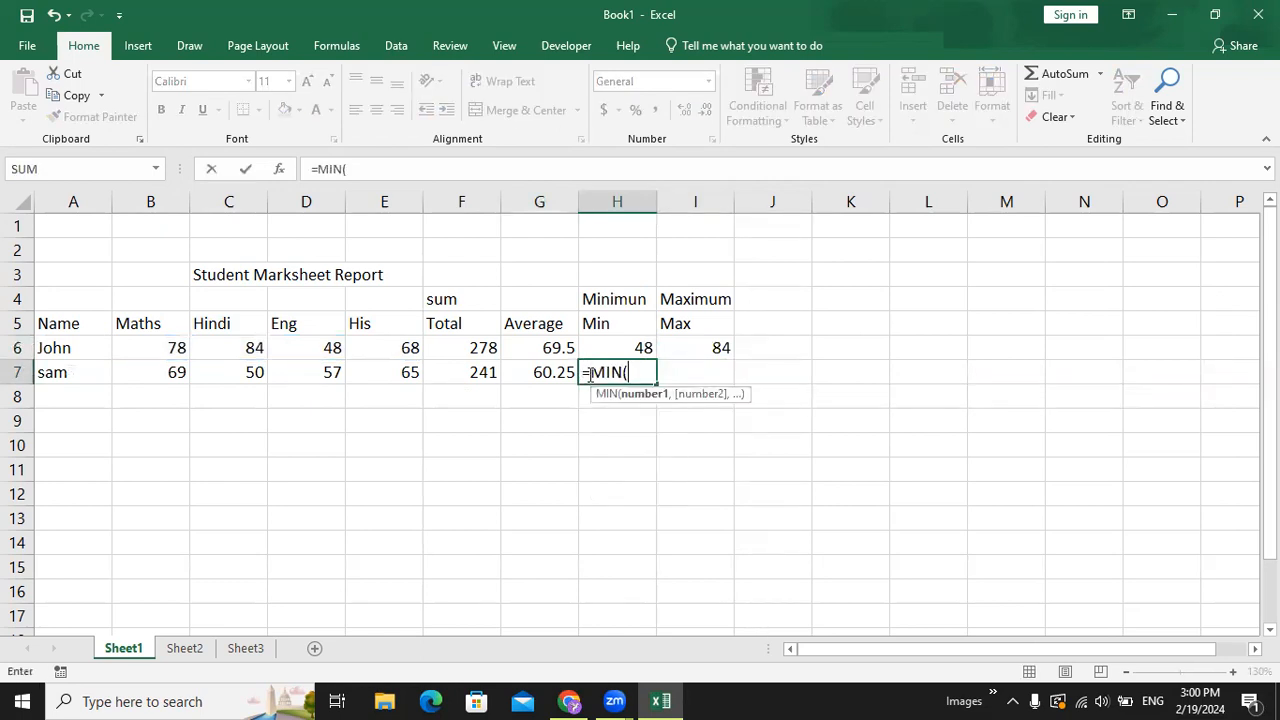
pyautogui.moveTo(176, 371); pyautogui.dragTo(391, 367)
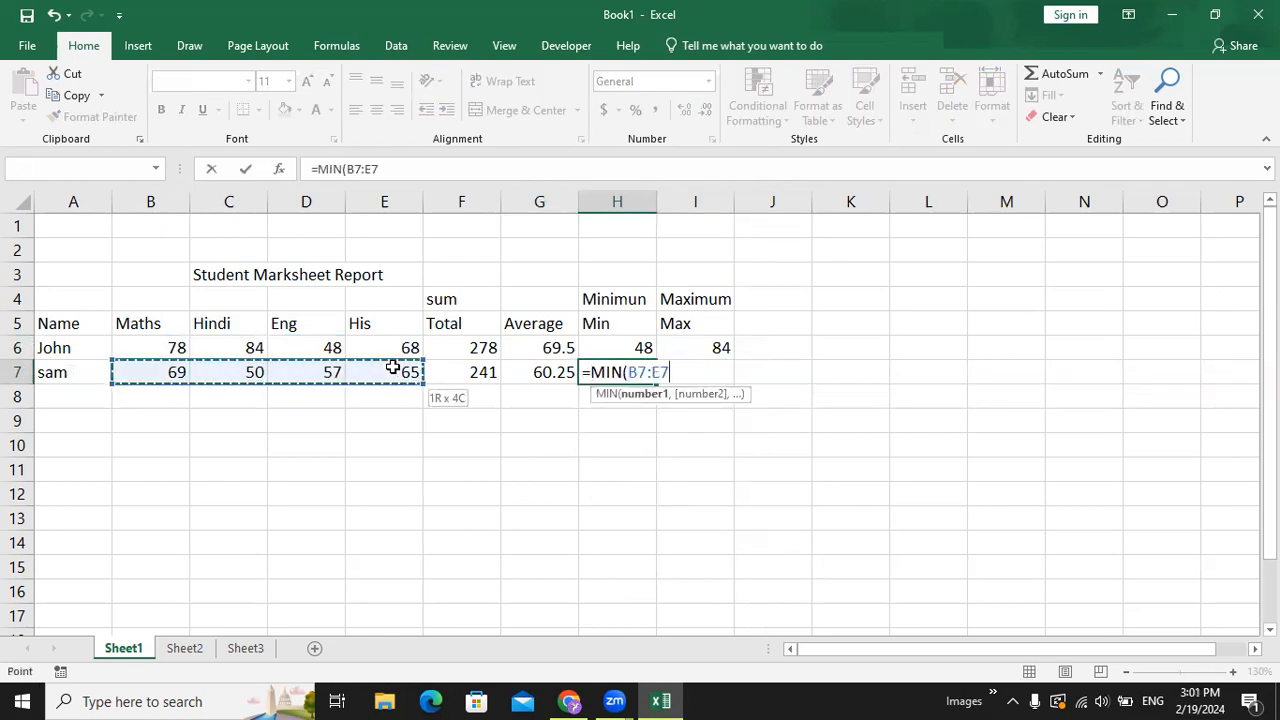
pyautogui.write(')')
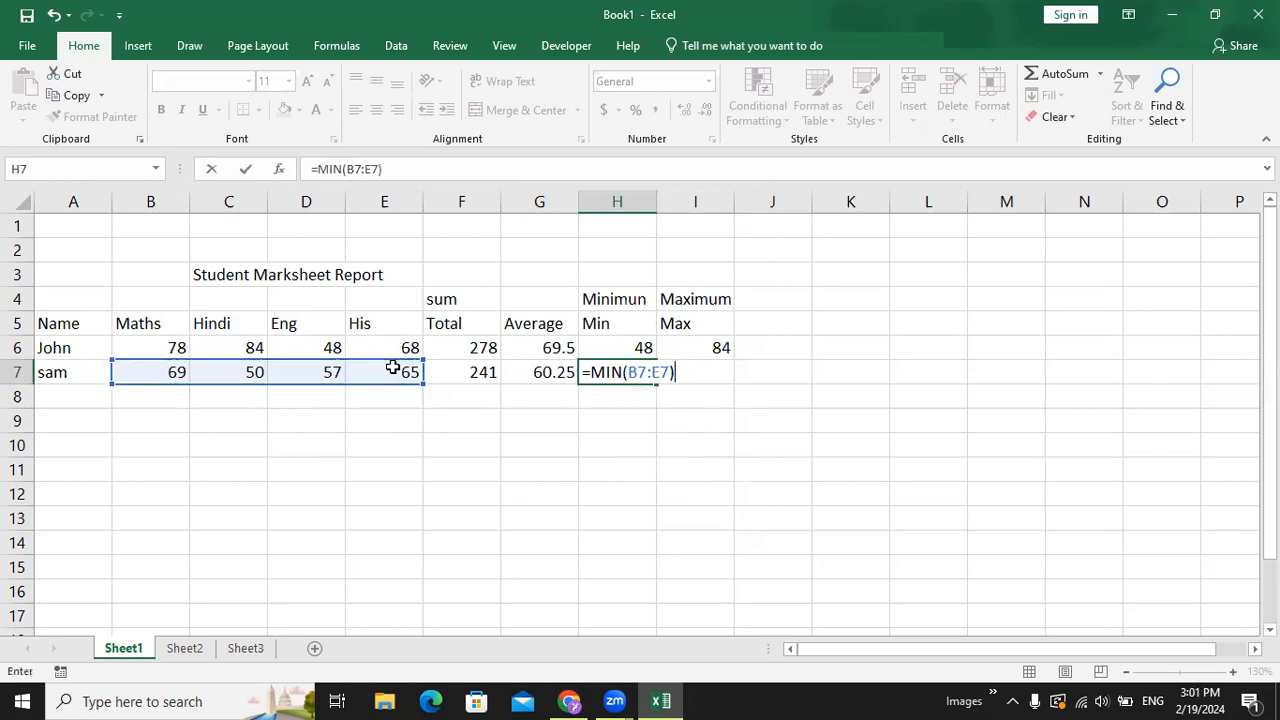
pyautogui.press('Return')
# Step: Find the second student's highest mark in cell I7 with the formula =MAX(B7:E7)
pyautogui.press('Up')
pyautogui.press('Right')
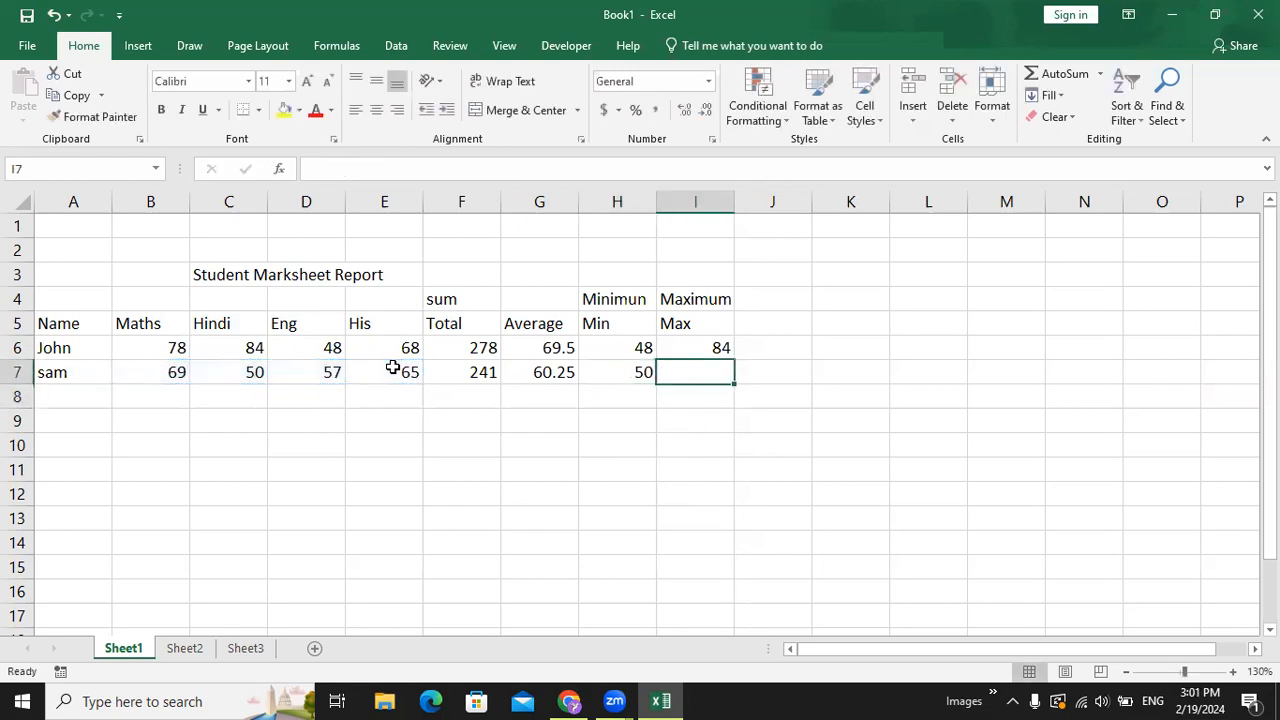
pyautogui.write('=max')
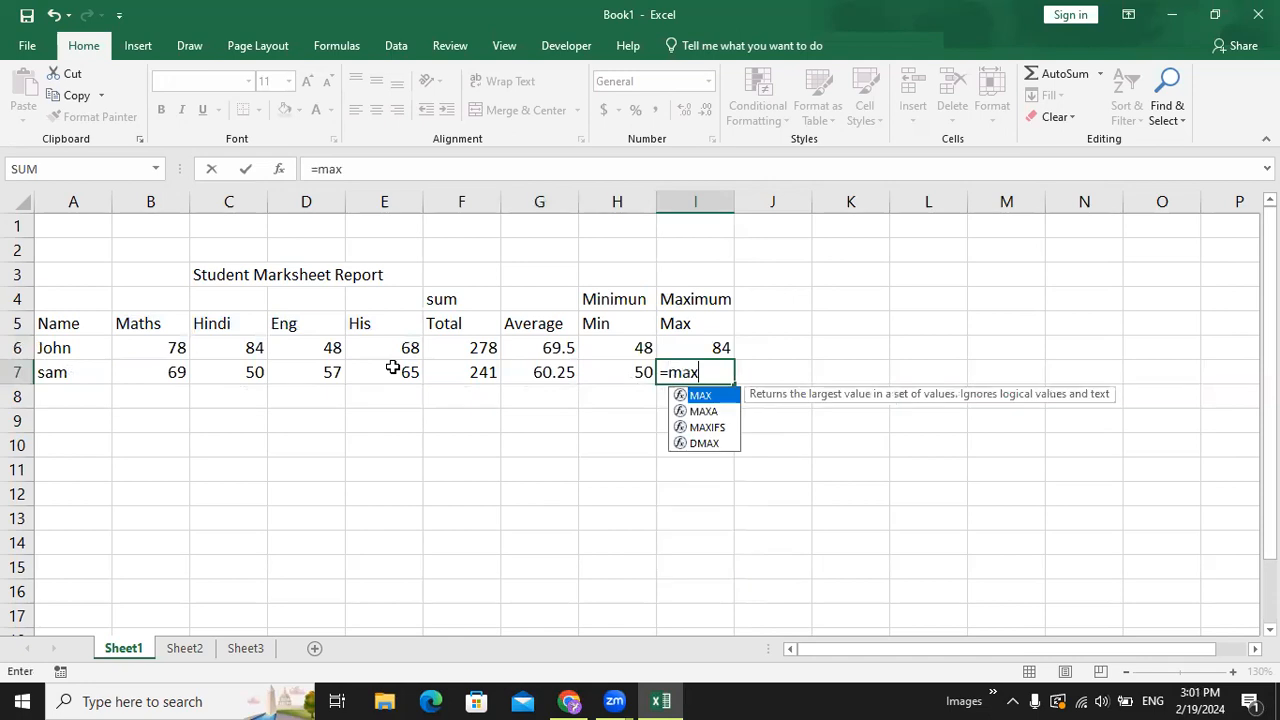
pyautogui.press('Tab')
pyautogui.moveTo(146, 368); pyautogui.dragTo(353, 372)
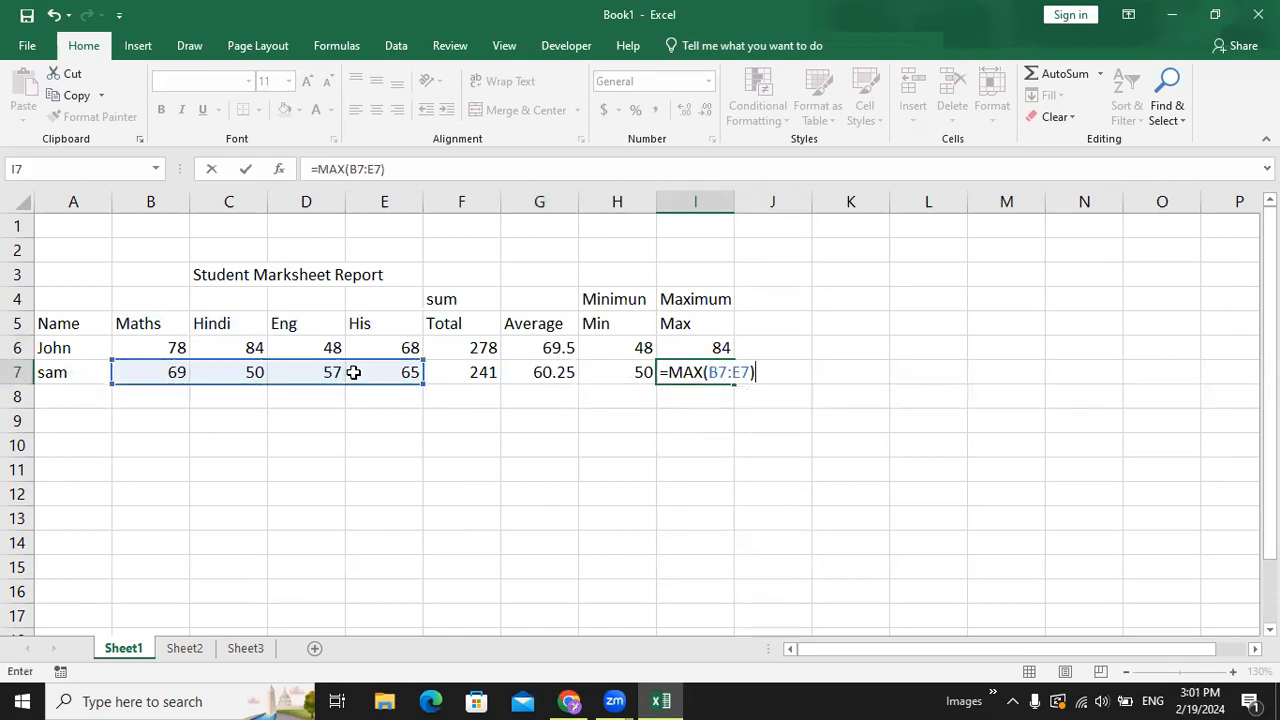
pyautogui.press('Return')
# Step: Clear the function labels from cells F4:I4 above the result headings
pyautogui.moveTo(451, 296); pyautogui.dragTo(720, 297)
pyautogui.press('Delete')
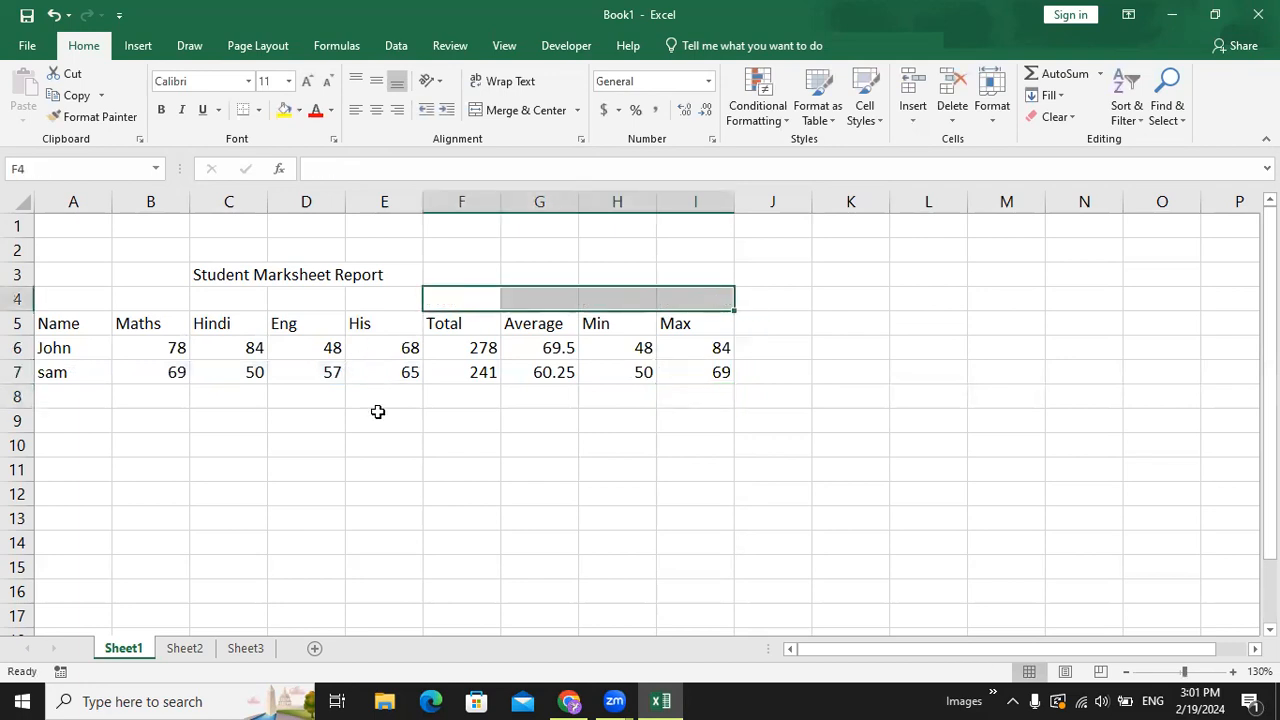
pyautogui.click(384, 469)
pyautogui.moveTo(474, 320); pyautogui.dragTo(474, 370)
pyautogui.moveTo(510, 328); pyautogui.dragTo(545, 372)
pyautogui.moveTo(614, 327); pyautogui.dragTo(630, 370)
pyautogui.moveTo(694, 326); pyautogui.dragTo(708, 371)
# Step: Label the result columns in cells F4 to I4 with the function names Sum, Average, Min and Max
pyautogui.click(438, 290)
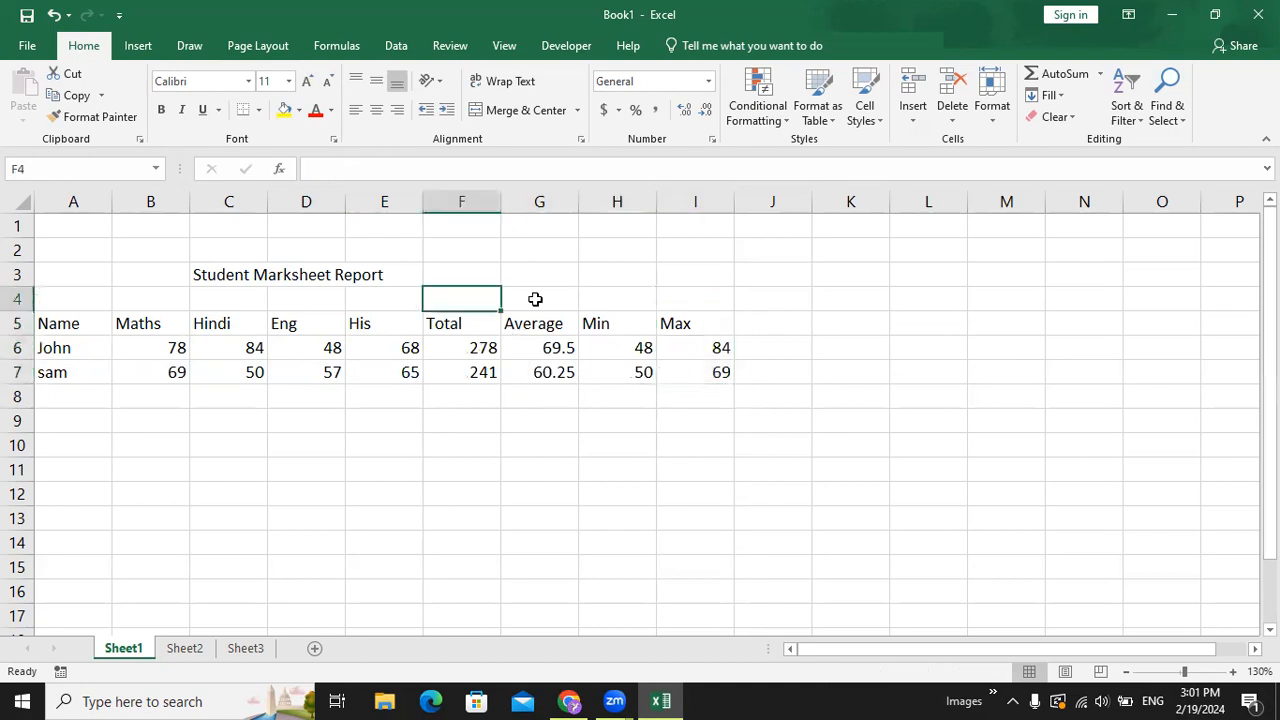
pyautogui.write('Sum')
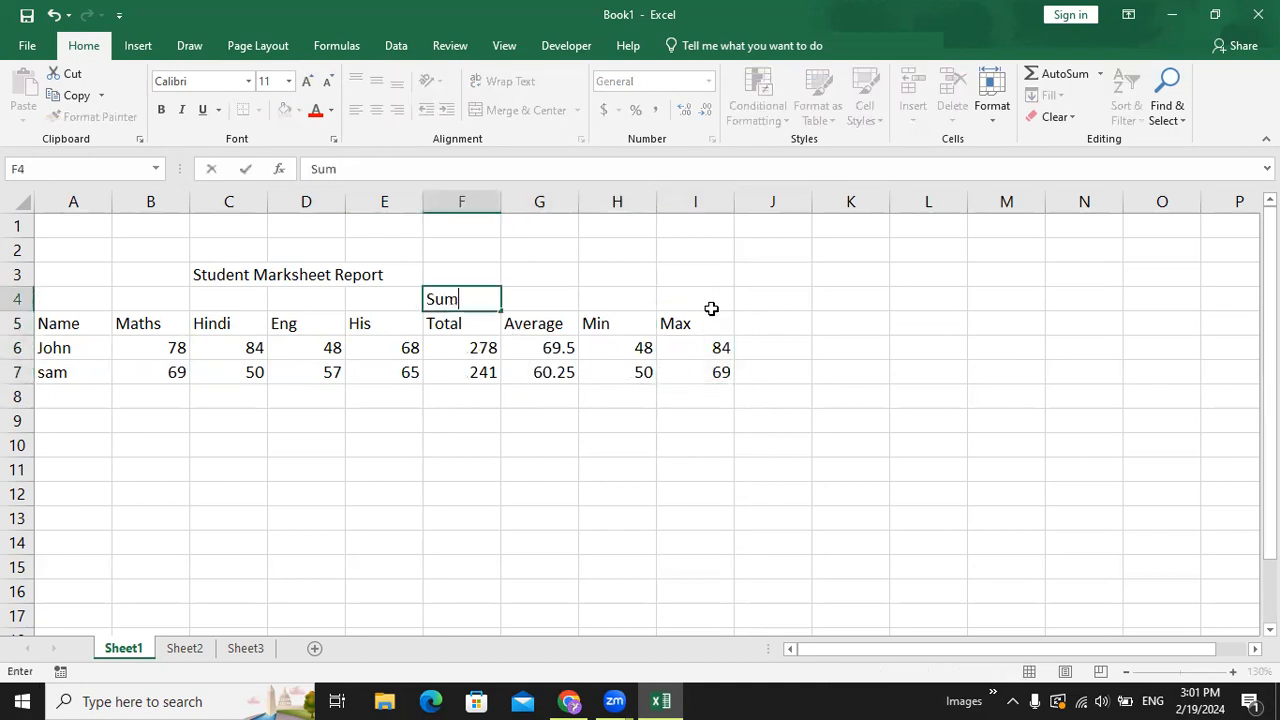
pyautogui.press('Tab')
pyautogui.write('Average')
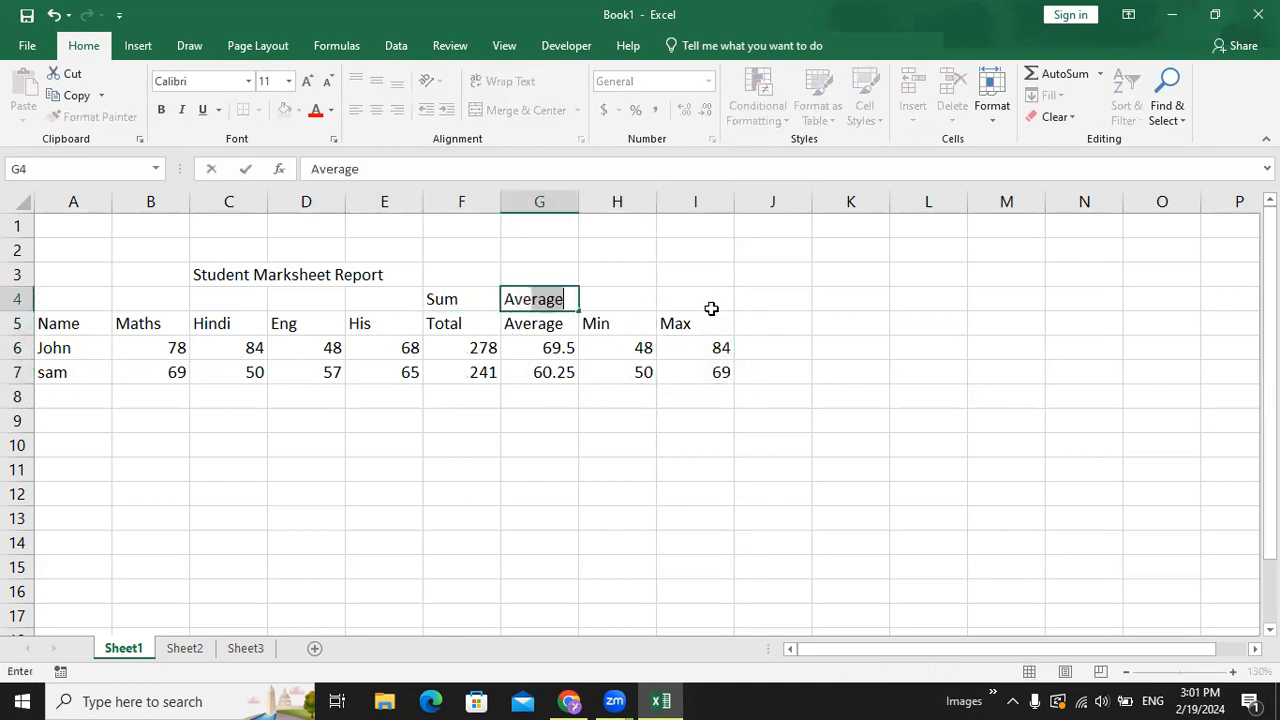
pyautogui.press('Tab')
pyautogui.write('Min')
pyautogui.press('Tab')
pyautogui.write('Max')
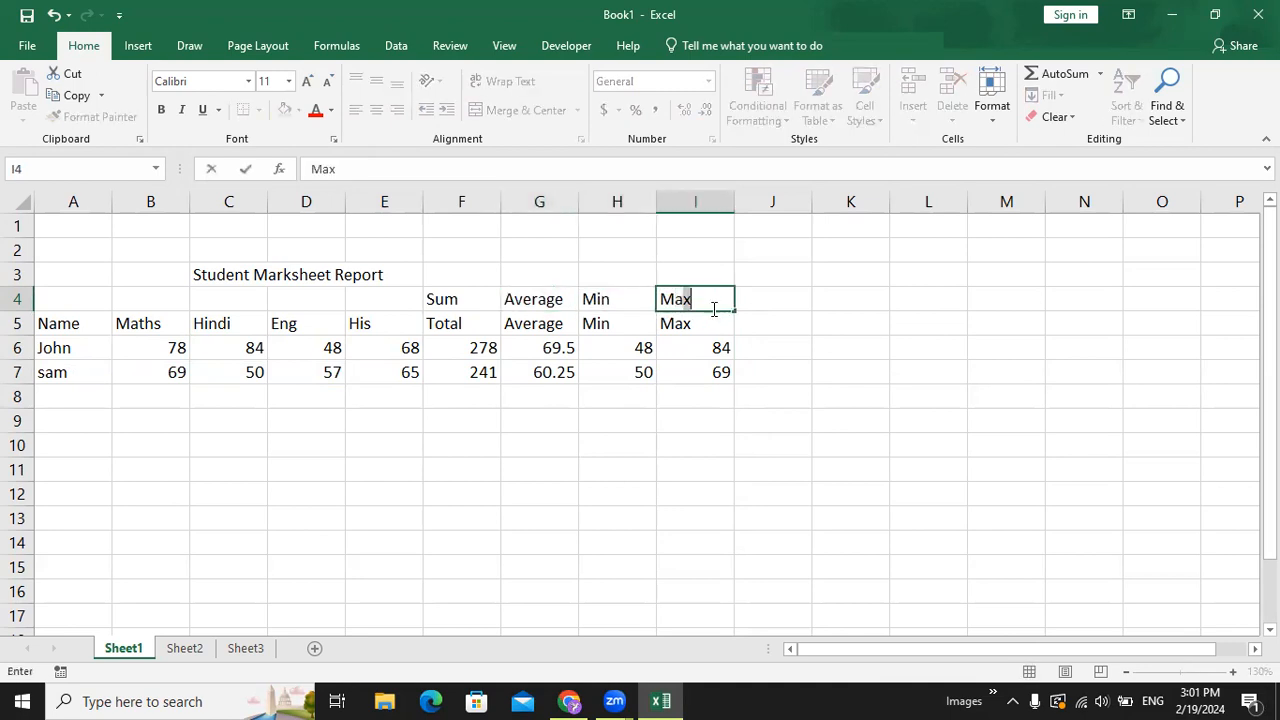
pyautogui.click(836, 388)
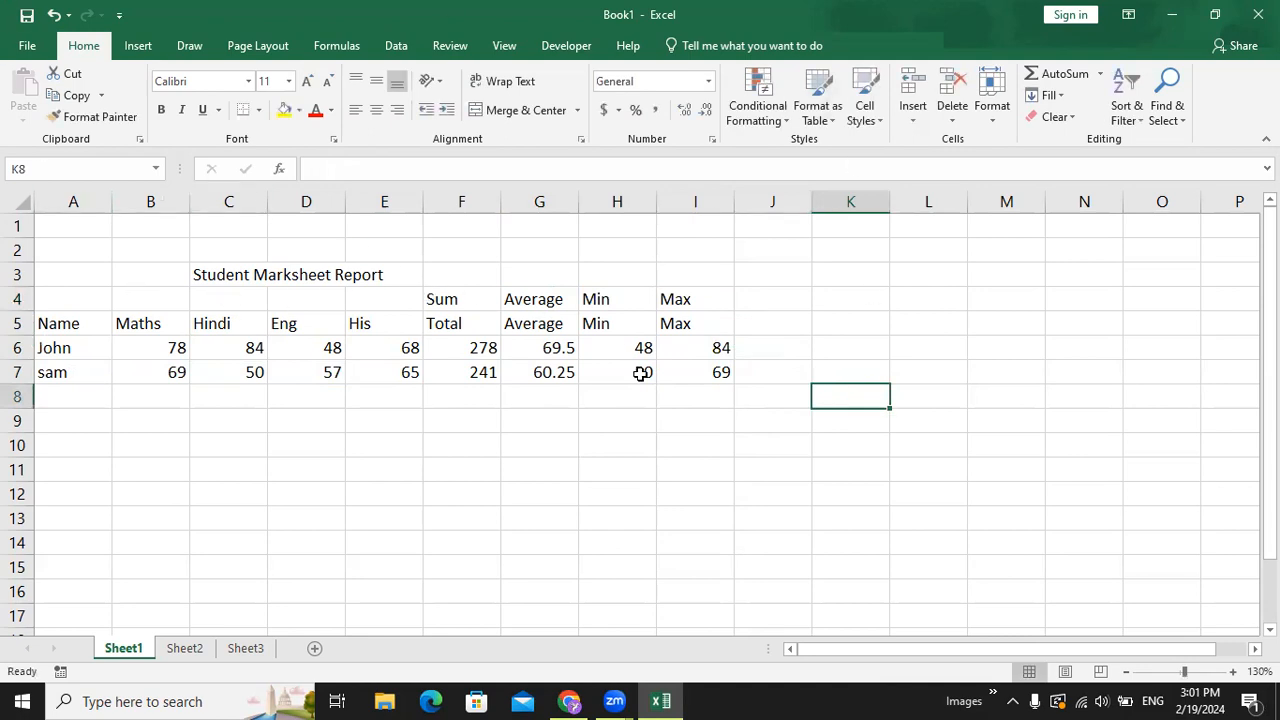
pyautogui.moveTo(94, 277); pyautogui.dragTo(689, 380)
pyautogui.click(306, 469)
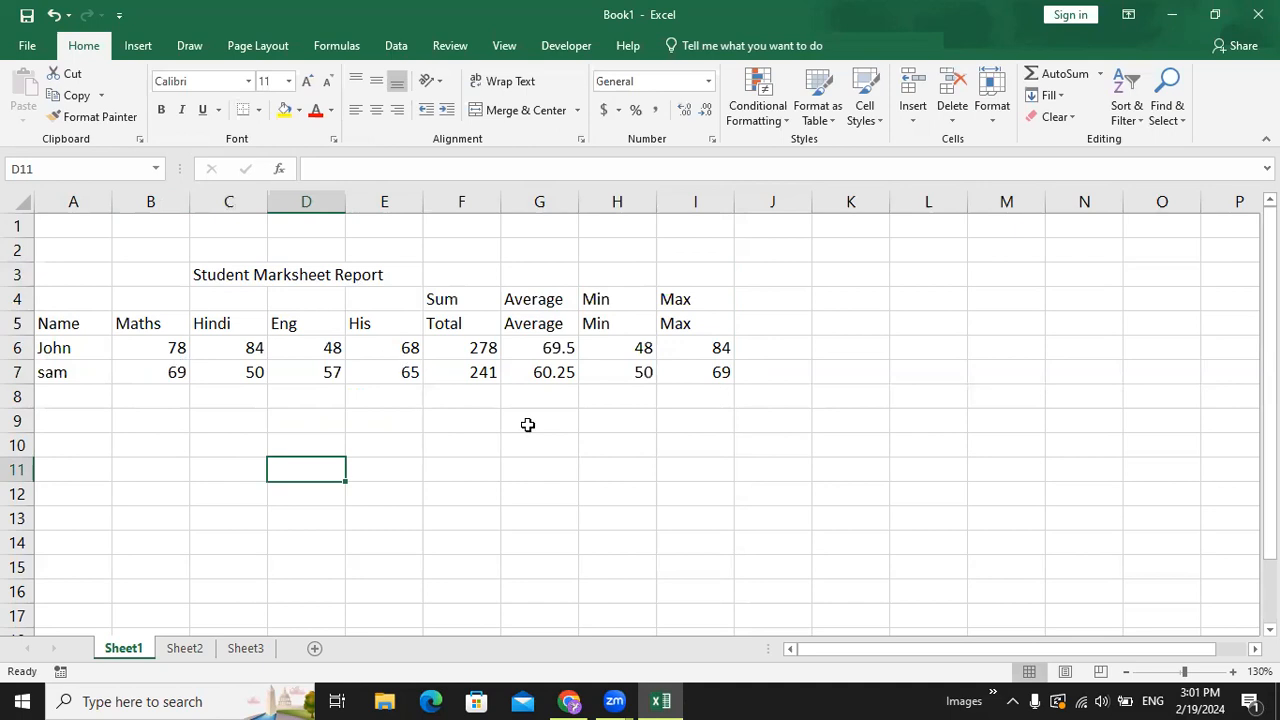
pyautogui.hotkey('alt', 'r')
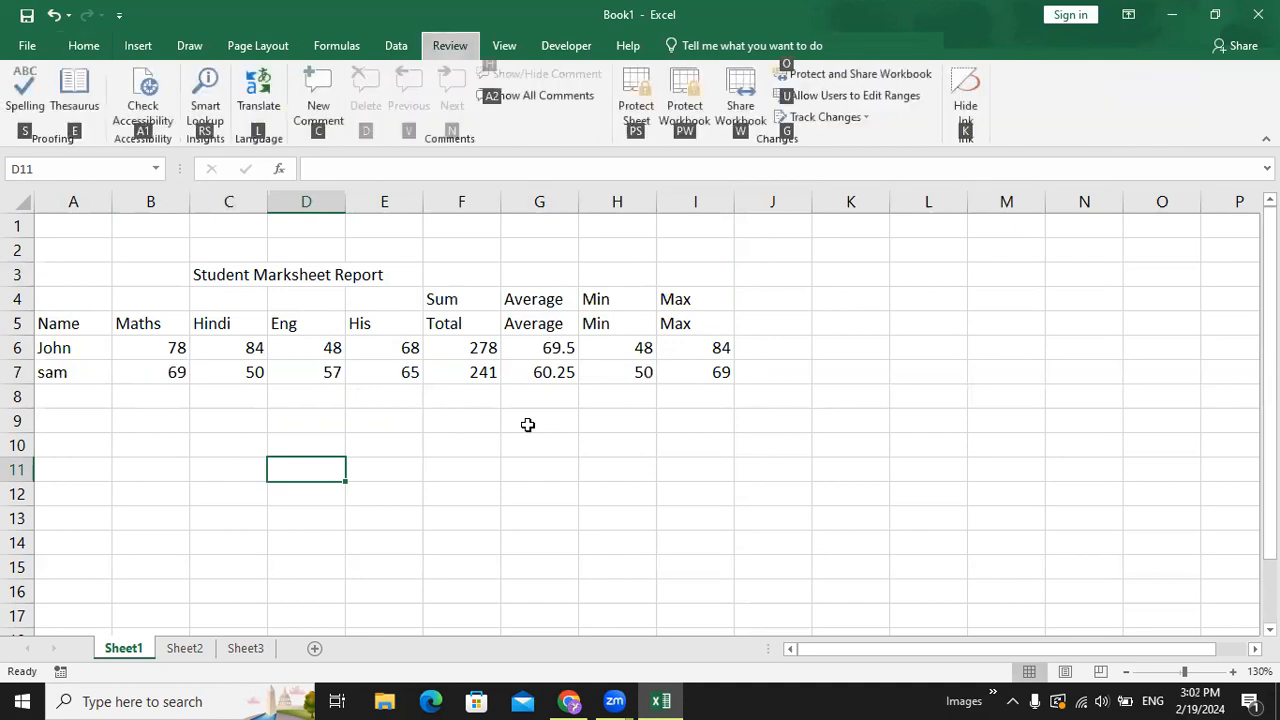
pyautogui.click(850, 445)
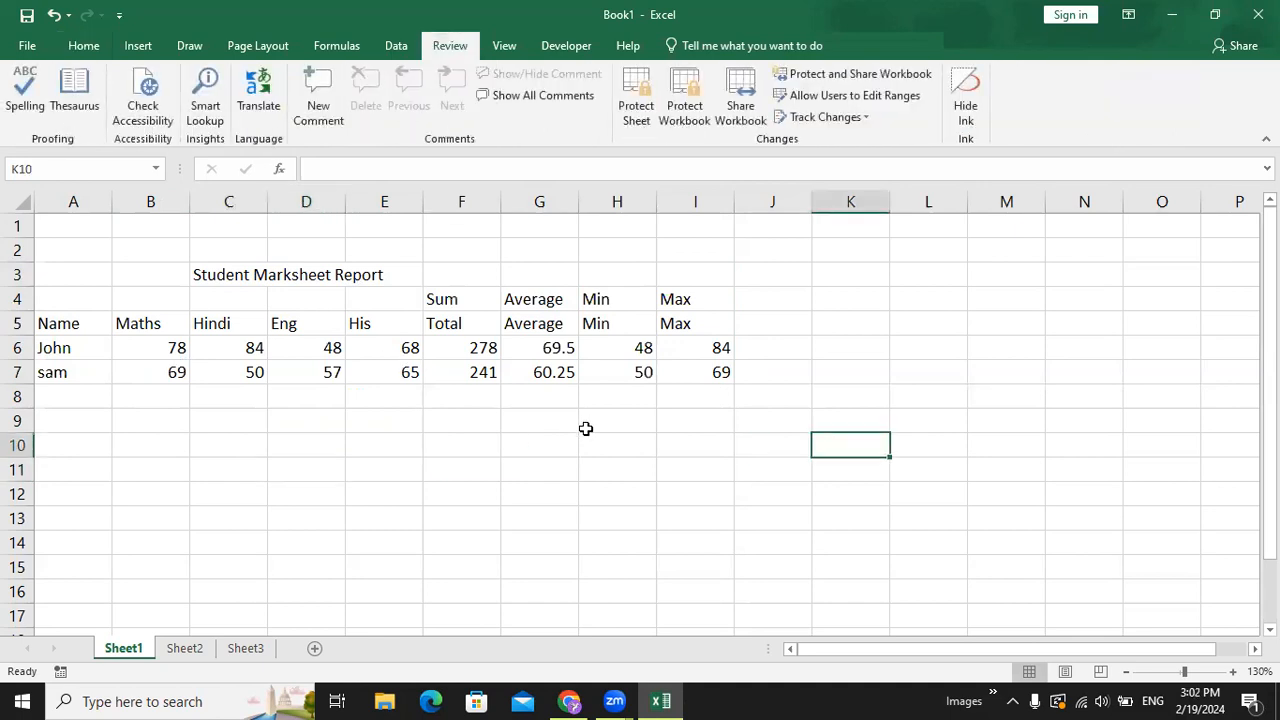